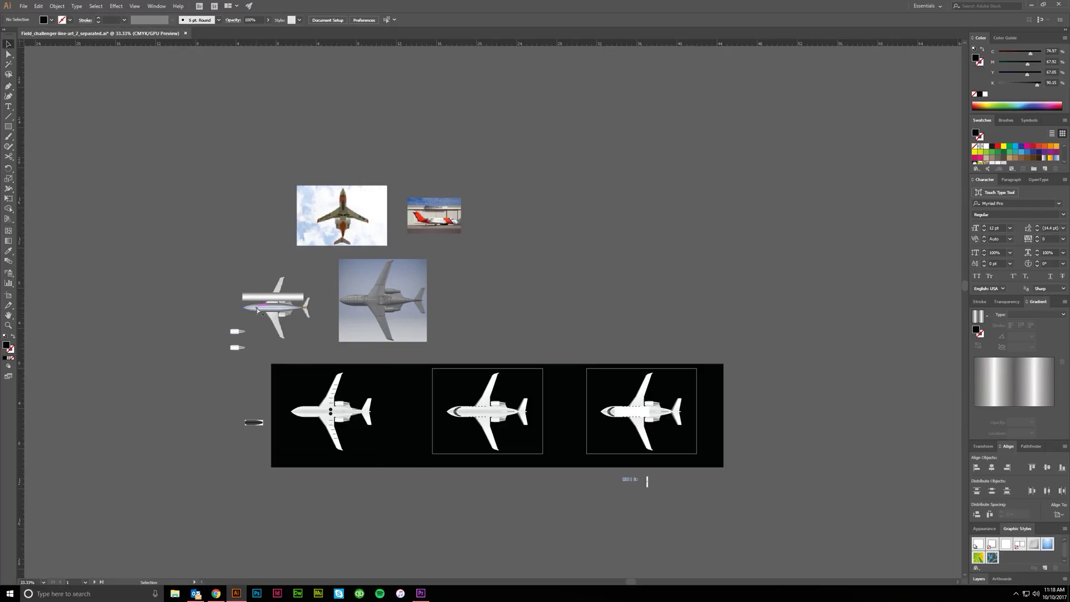
# Move the blended fuselage shape below the airplane and place the silver gradient rectangle just above the fuselage
pyautogui.scroll(3, 258, 308)
pyautogui.moveTo(262, 305); pyautogui.dragTo(265, 415)
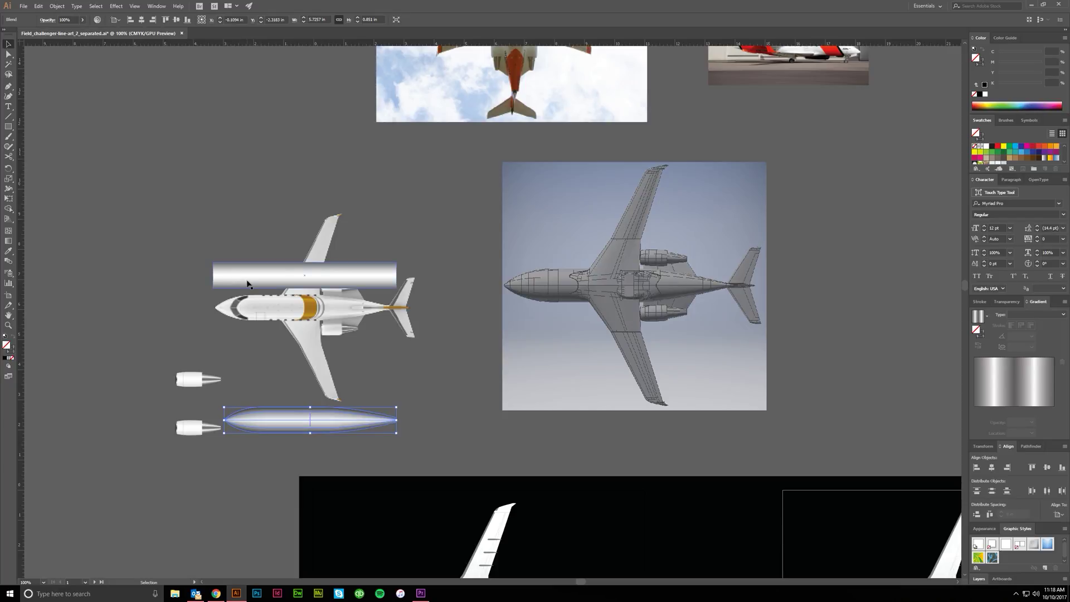
pyautogui.moveTo(250, 275); pyautogui.dragTo(251, 239)
pyautogui.hscroll(-2, 258, 239)
pyautogui.scroll(4, 289, 245)
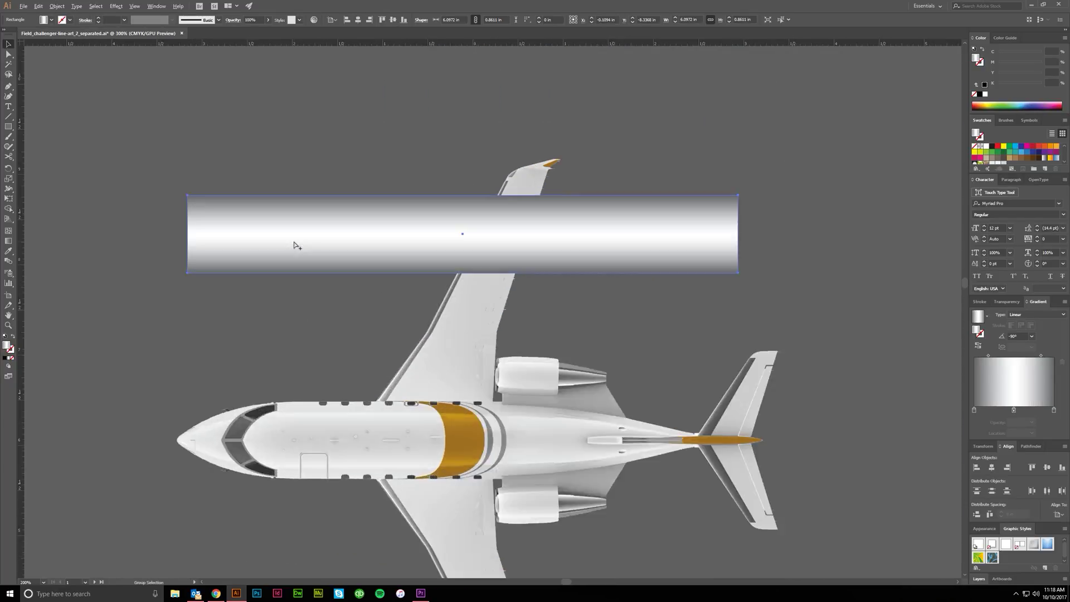
pyautogui.click(337, 356)
pyautogui.scroll(-4, 337, 356)
pyautogui.scroll(-1, 342, 333)
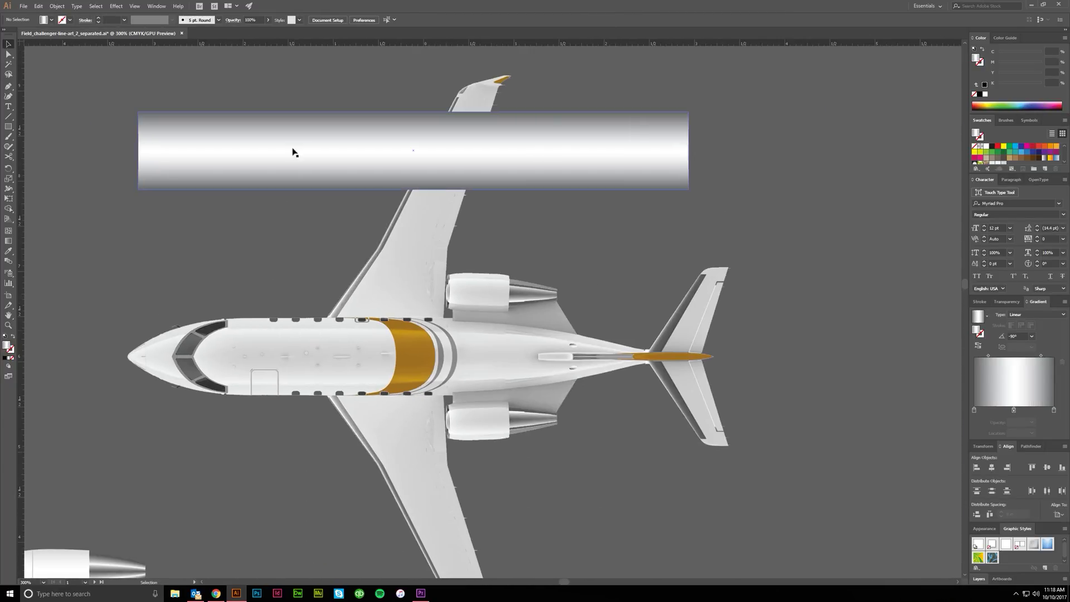
pyautogui.moveTo(292, 149); pyautogui.dragTo(296, 179)
pyautogui.hscroll(-2, 295, 198)
pyautogui.scroll(1, 279, 180)
# Select the gradient rectangle and shift both gray end stops inward with the Gradient tool
pyautogui.click(358, 279)
pyautogui.click(419, 207)
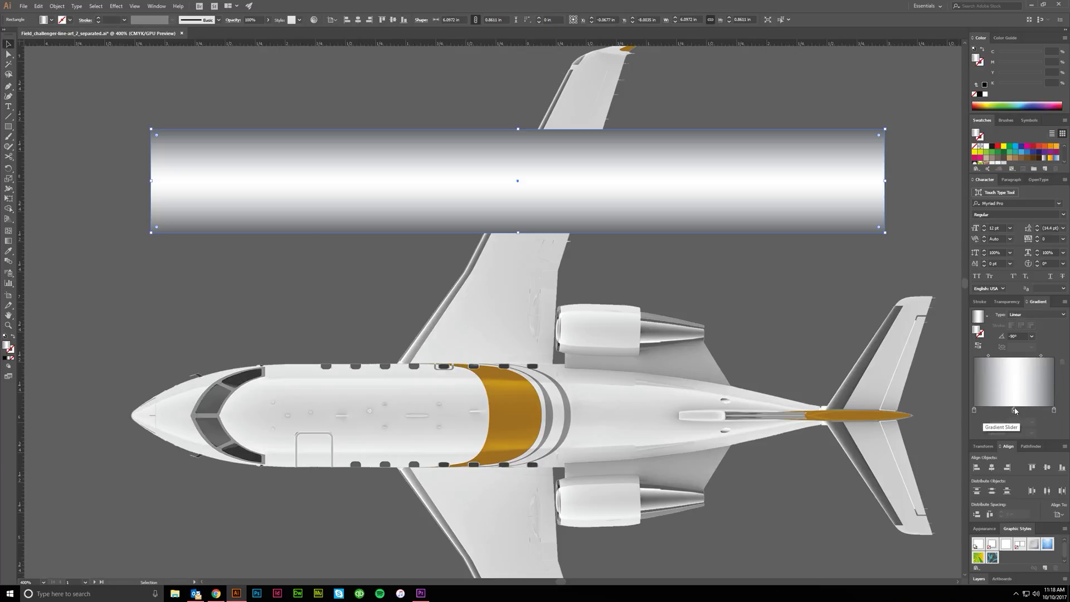
pyautogui.moveTo(1014, 410)
pyautogui.mouseDown()
pyautogui.moveTo(997, 412)
pyautogui.moveTo(1014, 411)
pyautogui.mouseUp()
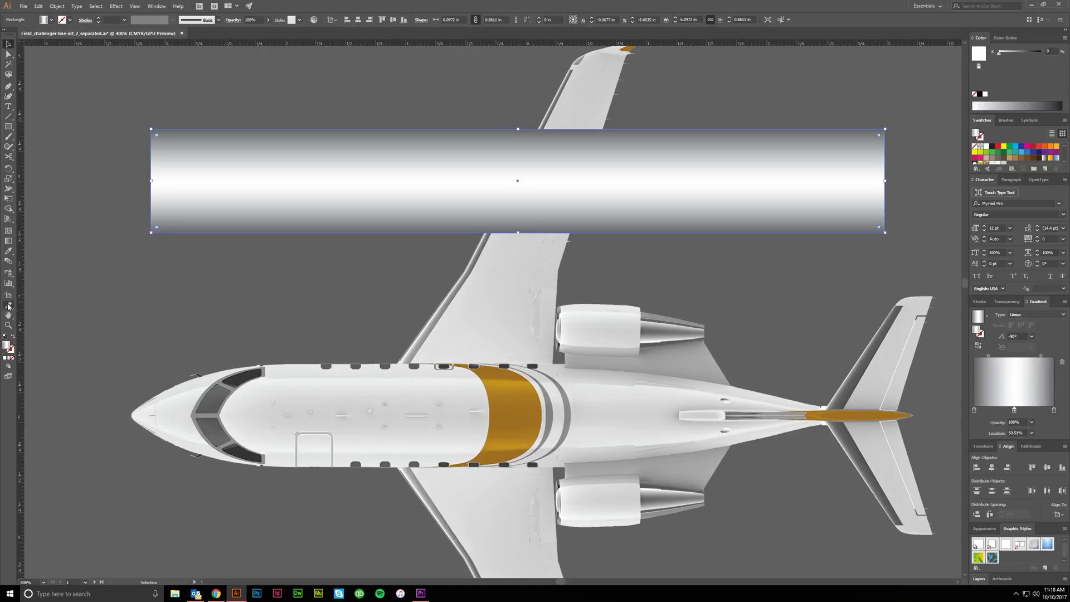
pyautogui.click(9, 245)
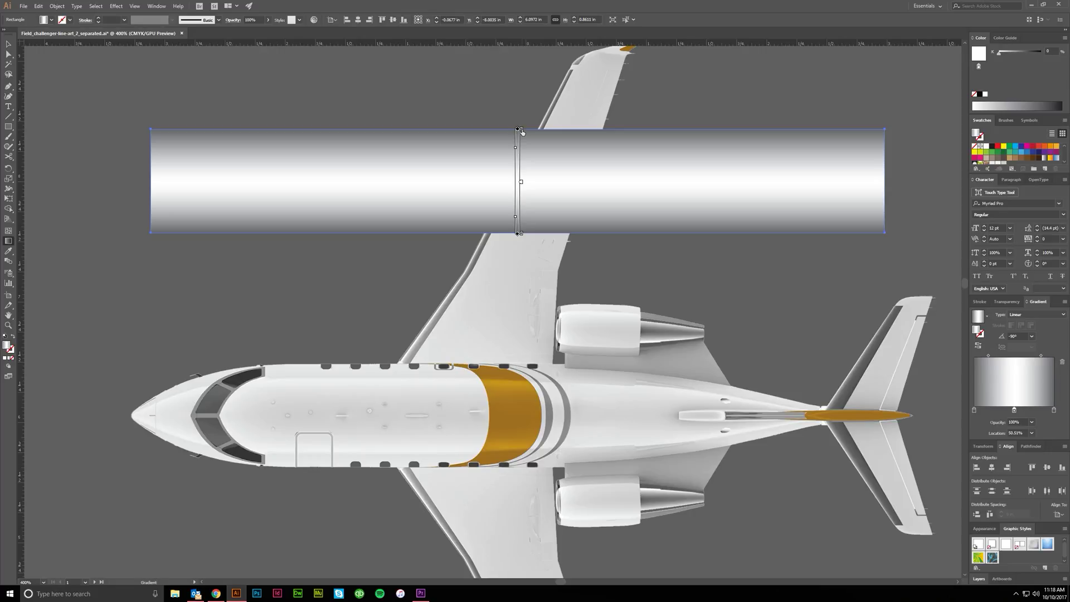
pyautogui.moveTo(521, 130); pyautogui.dragTo(522, 147)
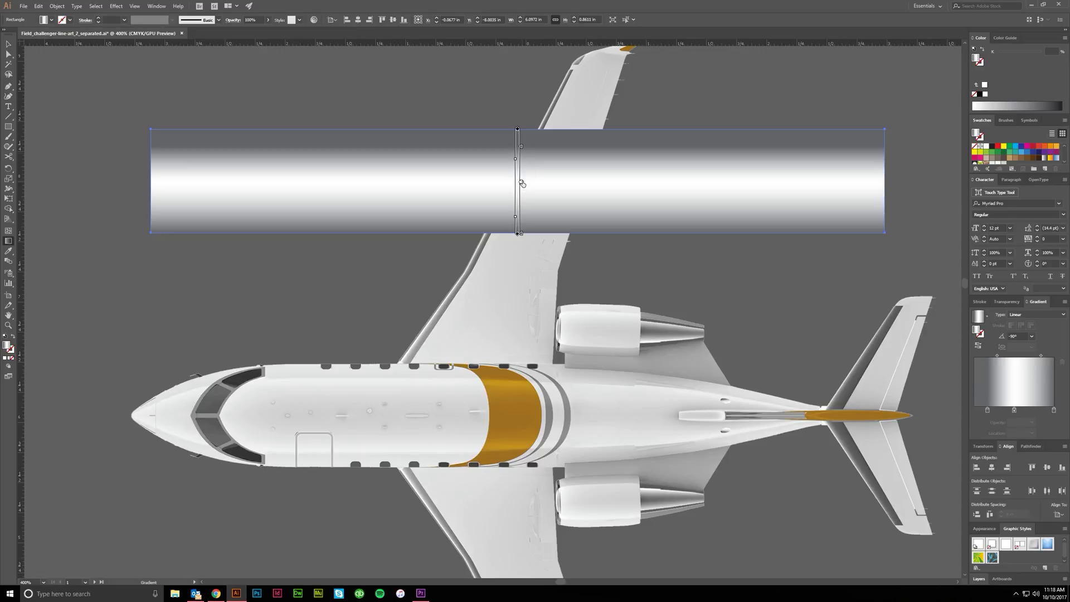
pyautogui.moveTo(520, 233); pyautogui.dragTo(522, 217)
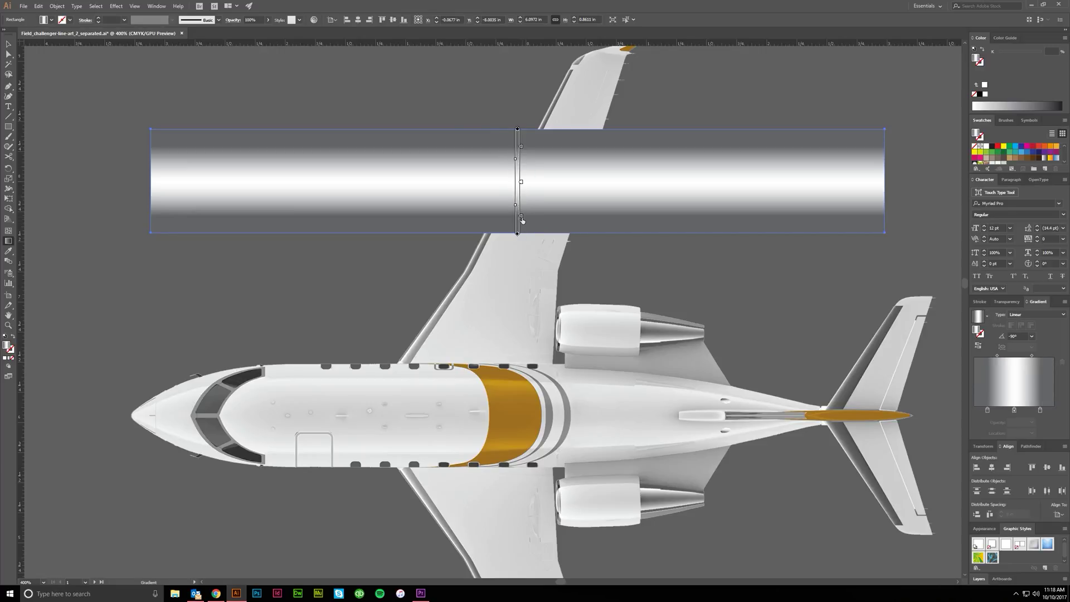
# Undo the lower gray stop's move and shift the upper gray stop further toward the white center
pyautogui.hotkey('ctrl', 'z')
pyautogui.moveTo(522, 146)
pyautogui.mouseDown()
pyautogui.moveTo(522, 131)
pyautogui.moveTo(523, 156)
pyautogui.mouseUp()
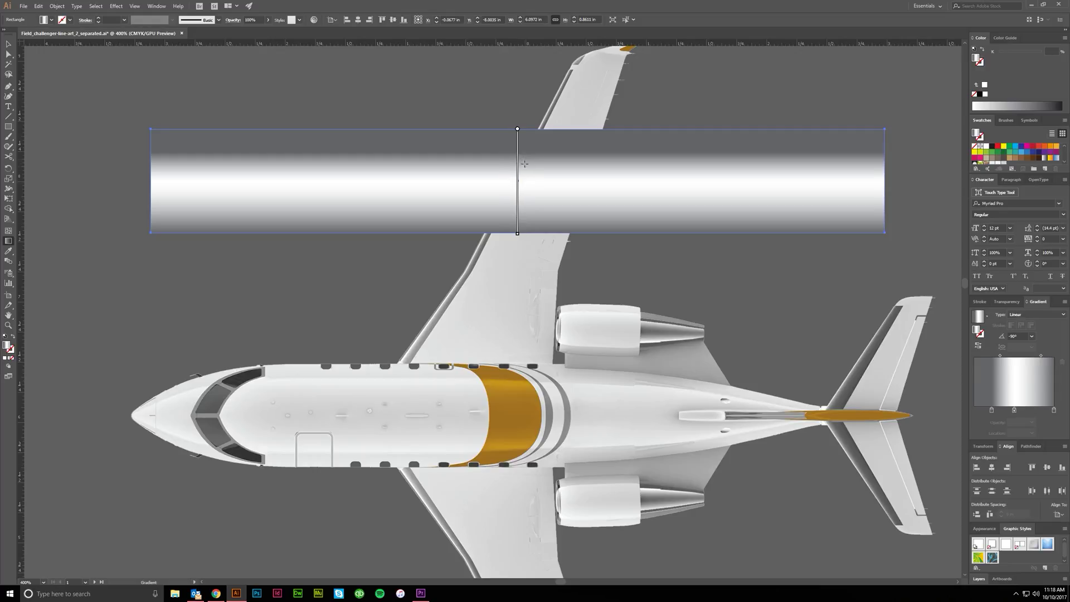
pyautogui.moveTo(522, 155)
# Move the upper gradient midpoint toward the rectangle's upper edge to widen the white band
pyautogui.moveTo(516, 163); pyautogui.dragTo(516, 149)
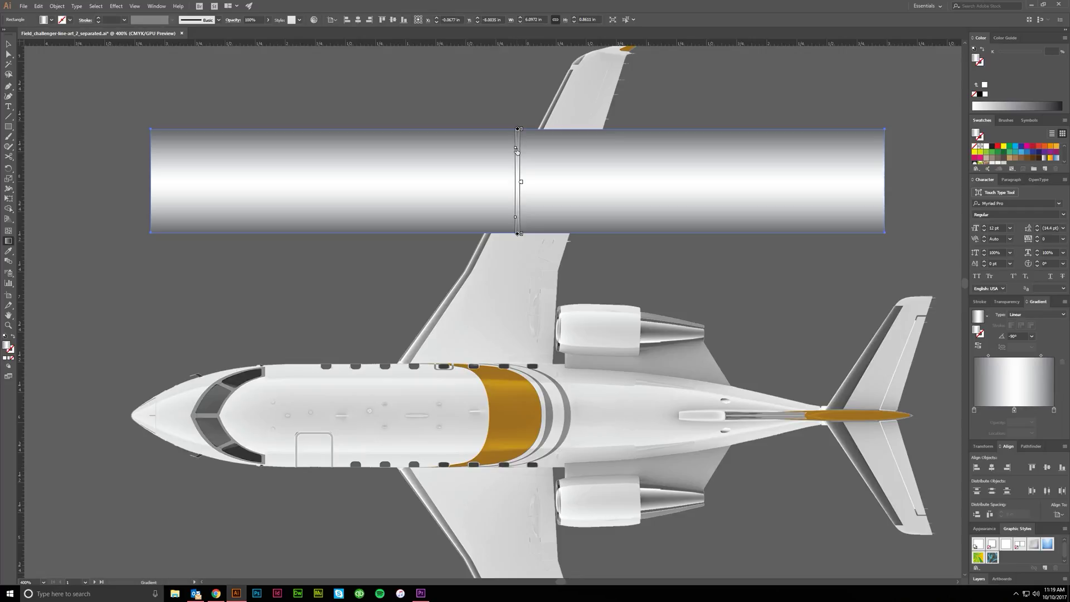
pyautogui.moveTo(516, 156); pyautogui.dragTo(516, 140)
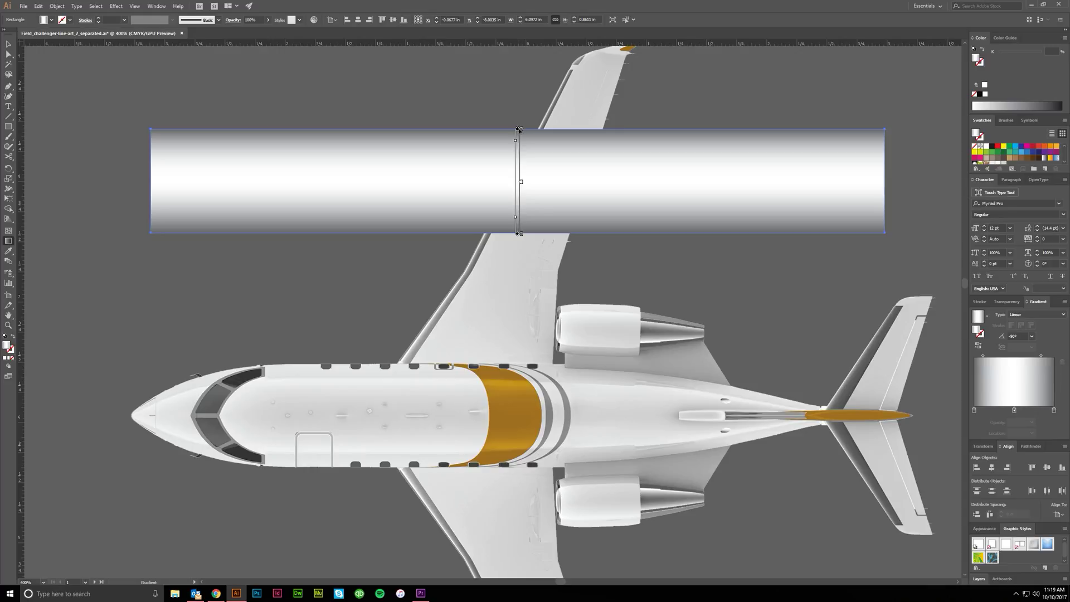
pyautogui.moveTo(520, 184)
pyautogui.moveTo(515, 140)
pyautogui.mouseDown()
pyautogui.moveTo(516, 158)
pyautogui.moveTo(517, 144)
pyautogui.mouseUp()
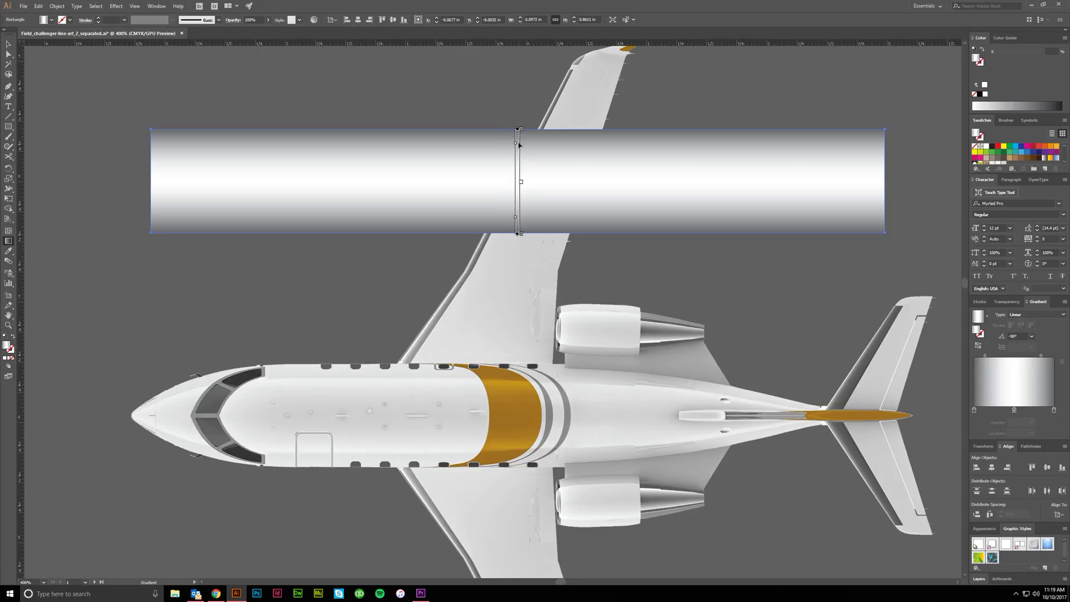
pyautogui.moveTo(515, 143); pyautogui.dragTo(515, 138)
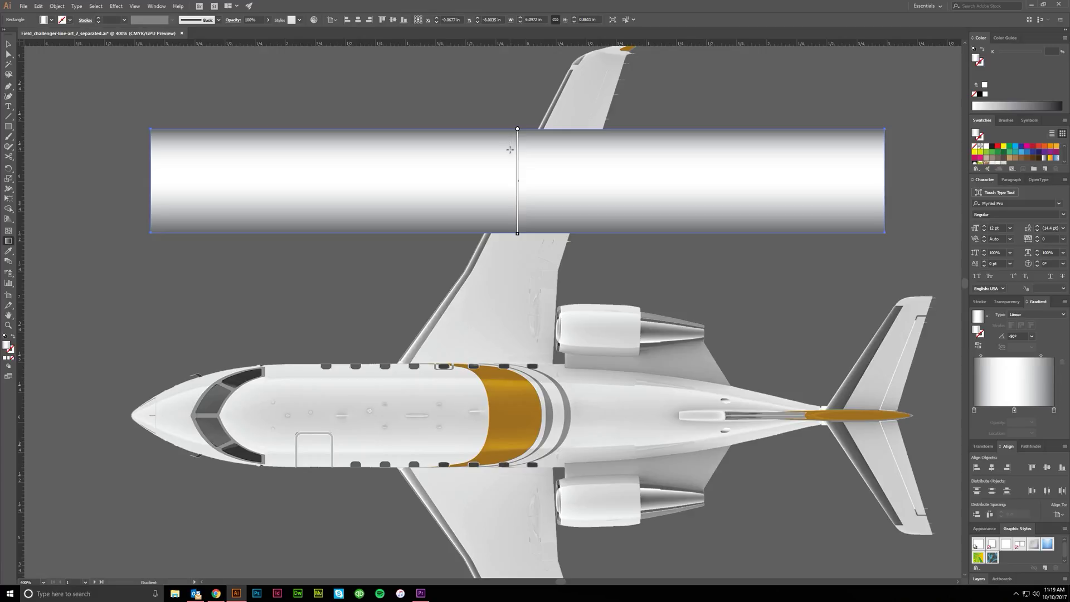
# Shift the lower gradient midpoint up near the center and back toward the lower edge, leaving the rectangle deselected
pyautogui.moveTo(521, 182)
pyautogui.moveTo(517, 219); pyautogui.dragTo(518, 186)
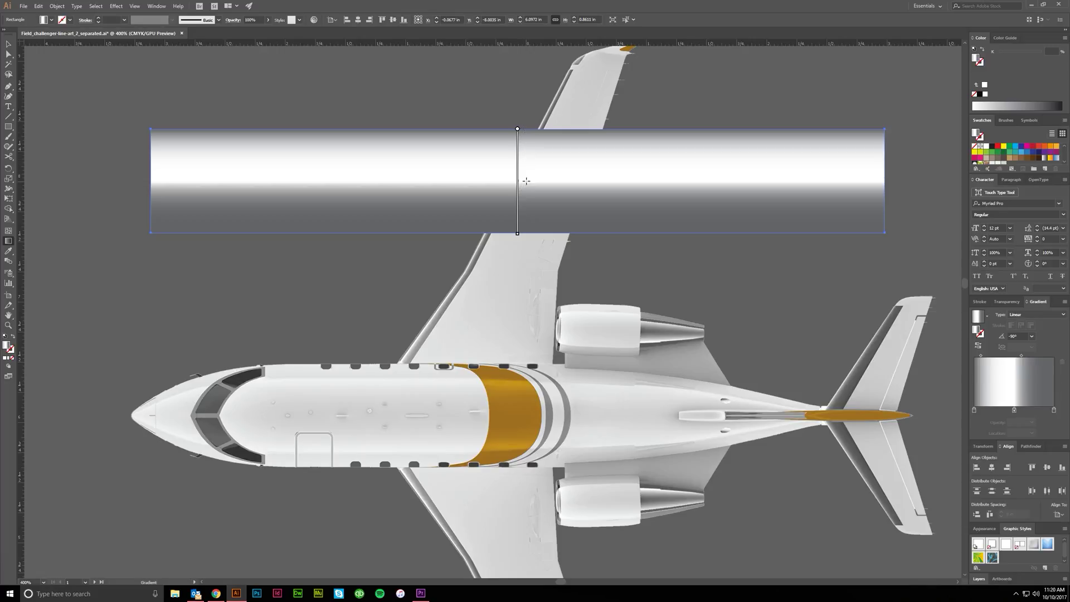
pyautogui.moveTo(516, 190)
pyautogui.moveTo(516, 193); pyautogui.dragTo(516, 220)
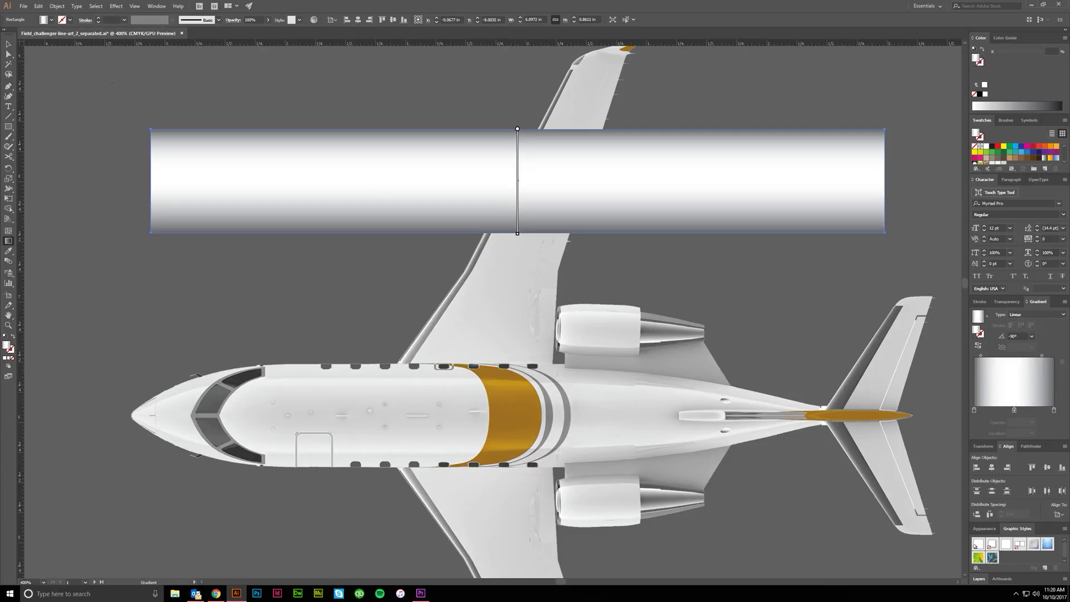
pyautogui.click(7, 45)
pyautogui.click(472, 90)
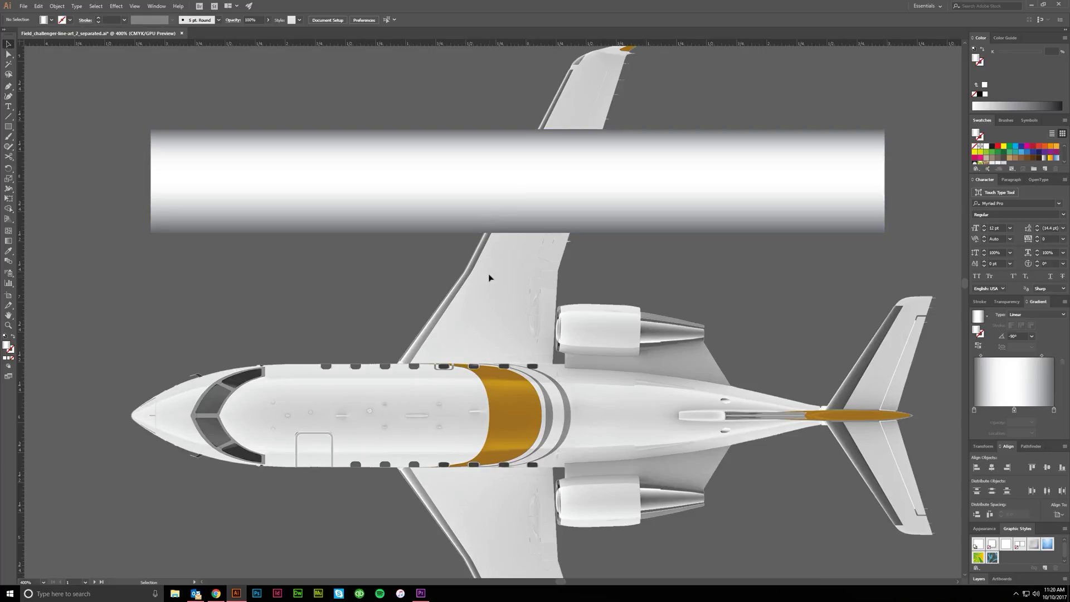
# Add two bright blue stops (C 97, M 1, Y 0, K 0) to the rectangle's gradient at about 21% and 81%
pyautogui.click(440, 213)
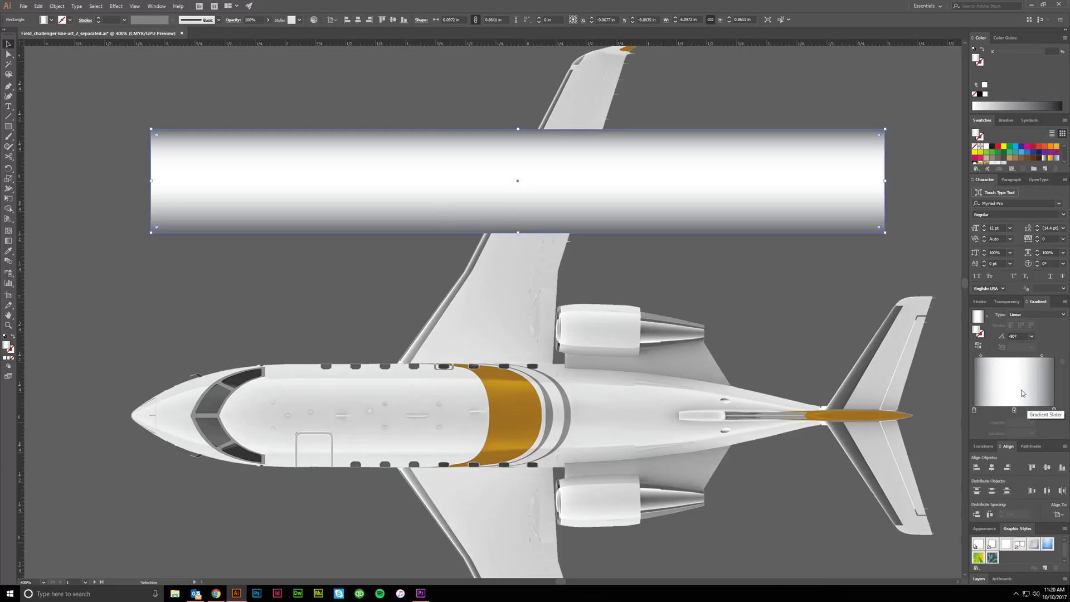
pyautogui.moveTo(996, 147); pyautogui.dragTo(991, 410)
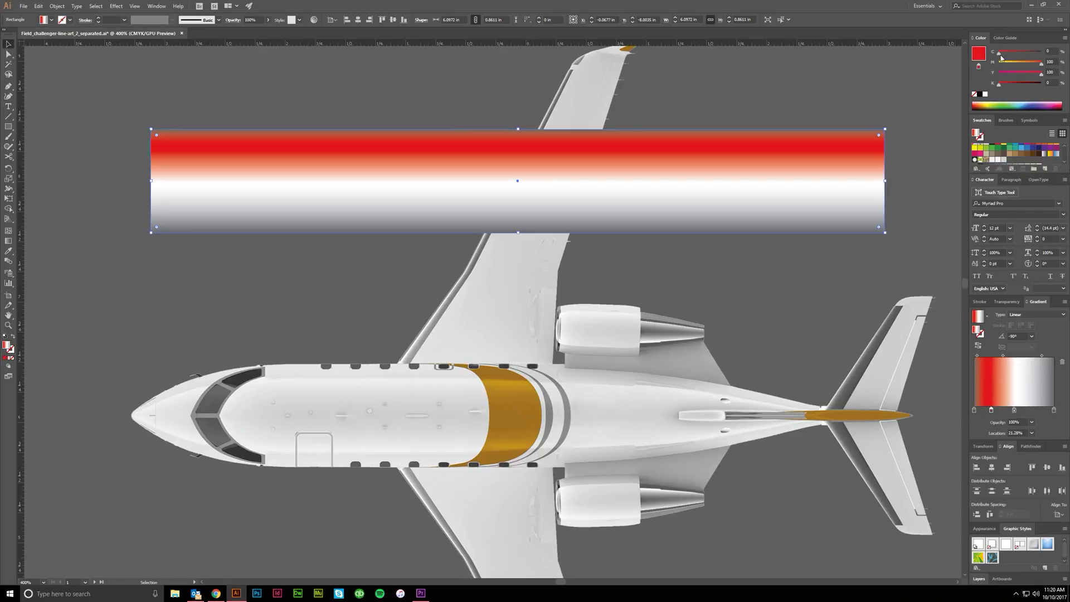
pyautogui.moveTo(1029, 66)
pyautogui.mouseDown()
pyautogui.moveTo(999, 65)
pyautogui.moveTo(1019, 64)
pyautogui.moveTo(999, 64)
pyautogui.moveTo(1015, 77)
pyautogui.moveTo(985, 69)
pyautogui.moveTo(1040, 55)
pyautogui.mouseUp()
pyautogui.click(1038, 412)
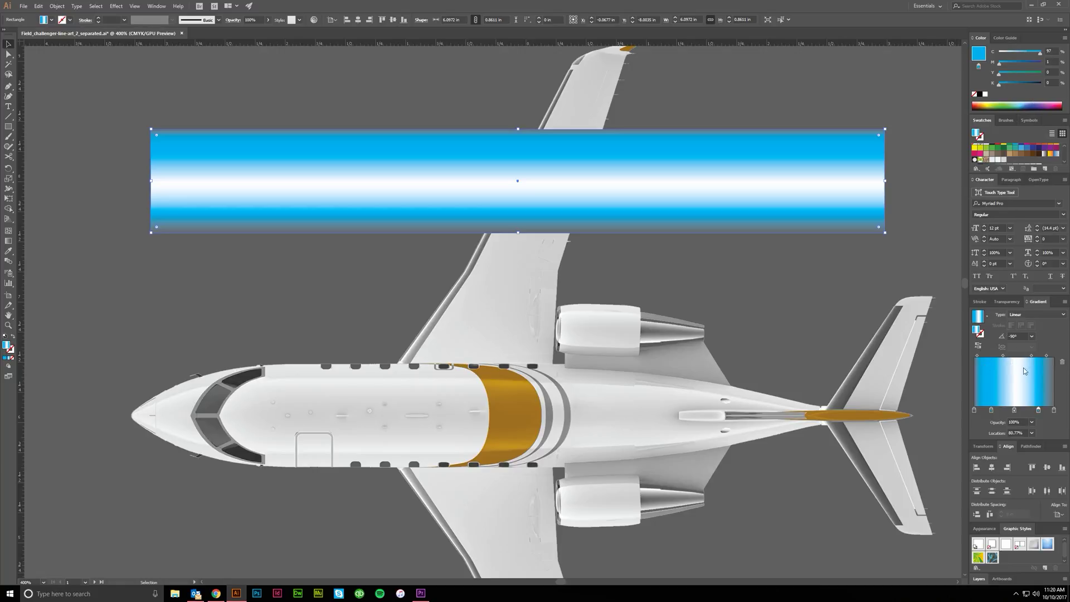
# Undo the blue coloring of the rectangle's gradient and deselect it
pyautogui.press('a')
pyautogui.click(357, 95)
pyautogui.hotkey('ctrl', 'z')
pyautogui.hotkey('ctrl', 'z')
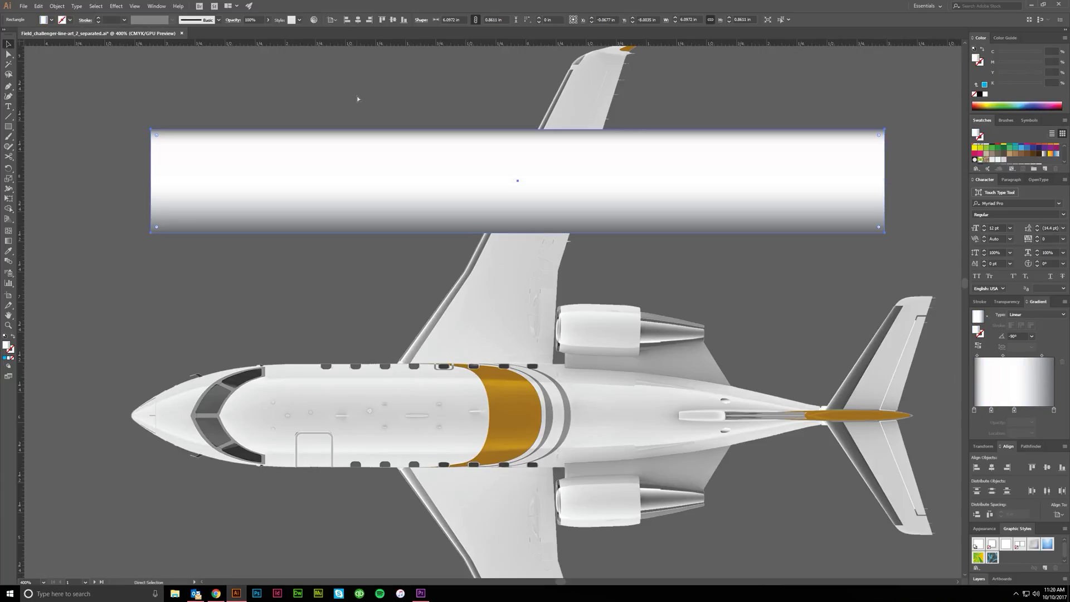
pyautogui.click(356, 99)
# Move the gradient rectangle slightly downward and change its gradient type to Radial
pyautogui.scroll(-2, 366, 139)
pyautogui.hscroll(-2, 335, 437)
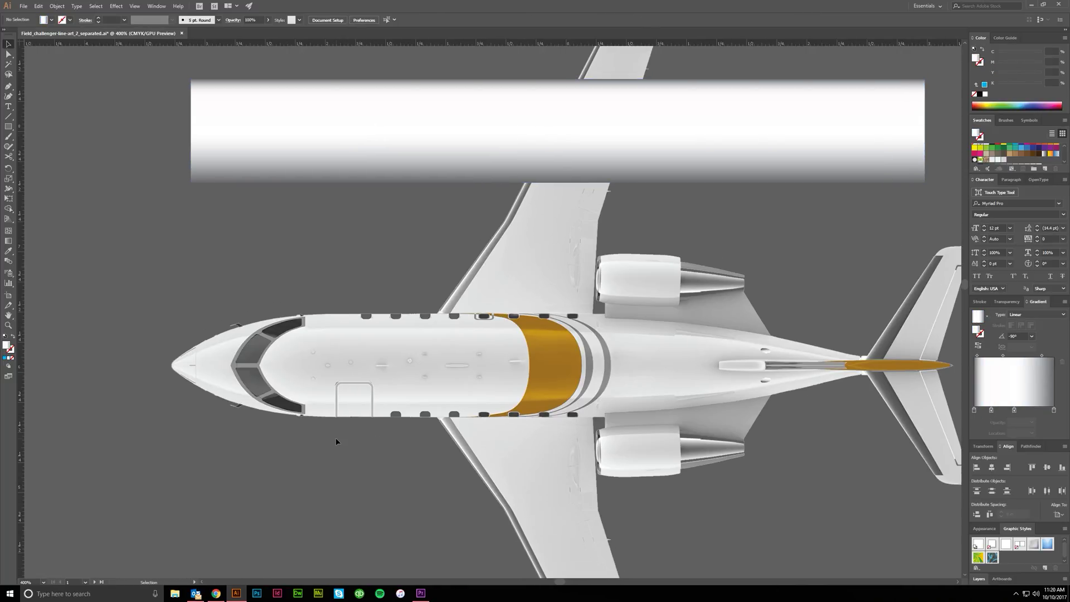
pyautogui.scroll(-1, 163, 352)
pyautogui.scroll(-1, 190, 340)
pyautogui.scroll(1, 213, 349)
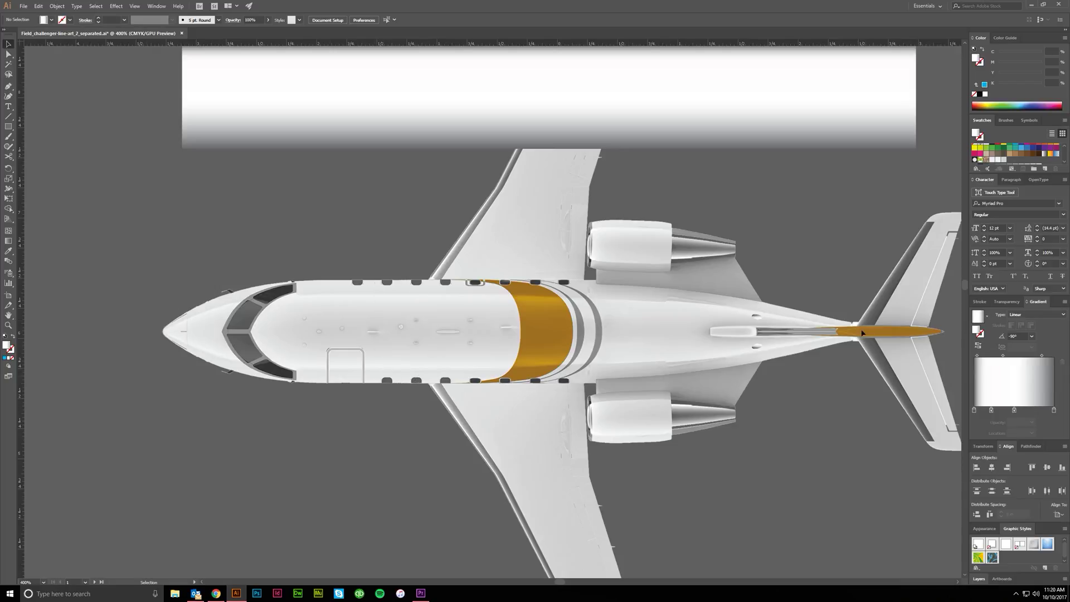
pyautogui.scroll(5, 839, 329)
pyautogui.hscroll(1, 840, 329)
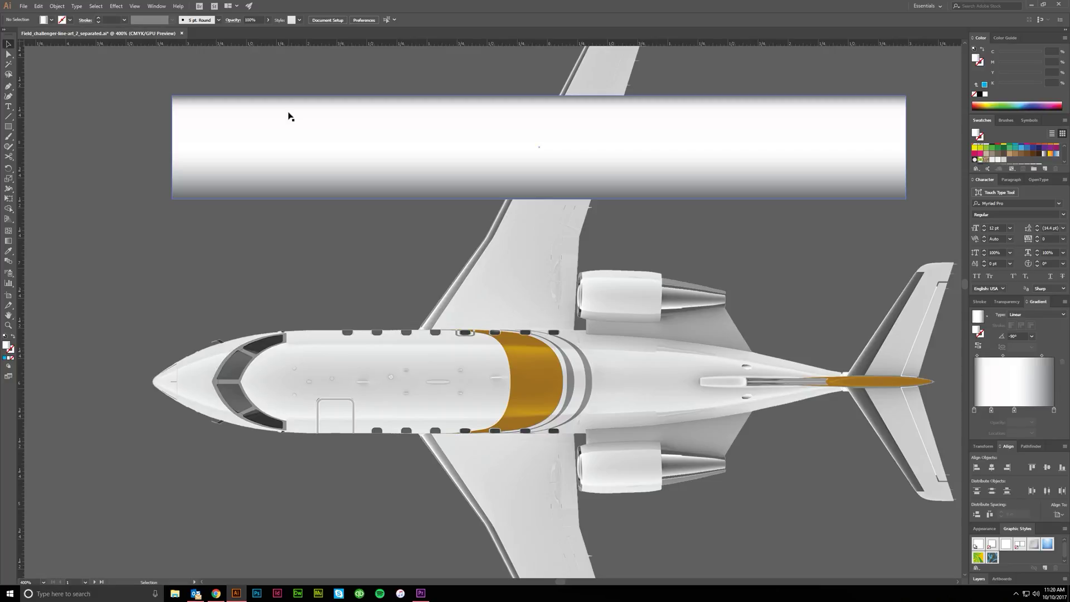
pyautogui.moveTo(289, 116); pyautogui.dragTo(283, 149)
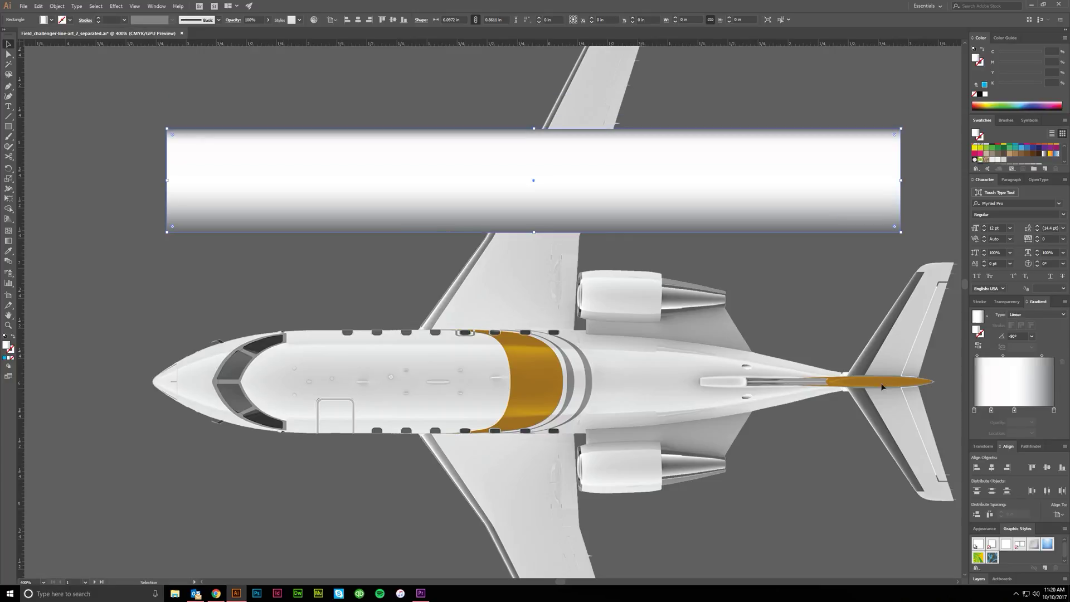
pyautogui.click(1035, 314)
pyautogui.click(1022, 335)
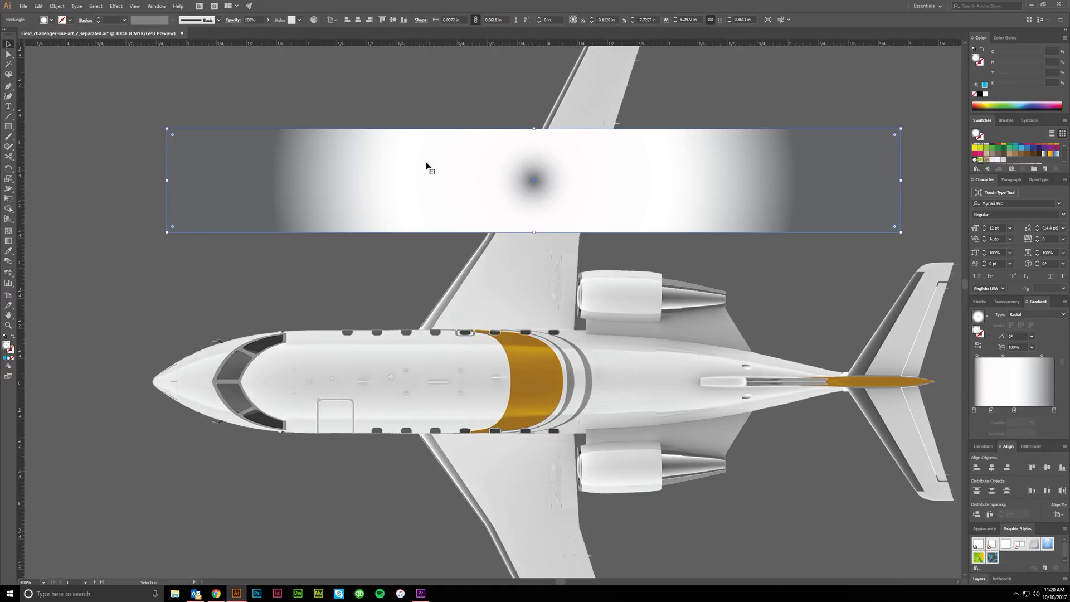
# Squash the radial gradient into a flat ellipse with an aspect ratio of about 15% and stretch it across the rectangle's width
pyautogui.click(9, 240)
pyautogui.scroll(2, 595, 151)
pyautogui.scroll(2, 595, 150)
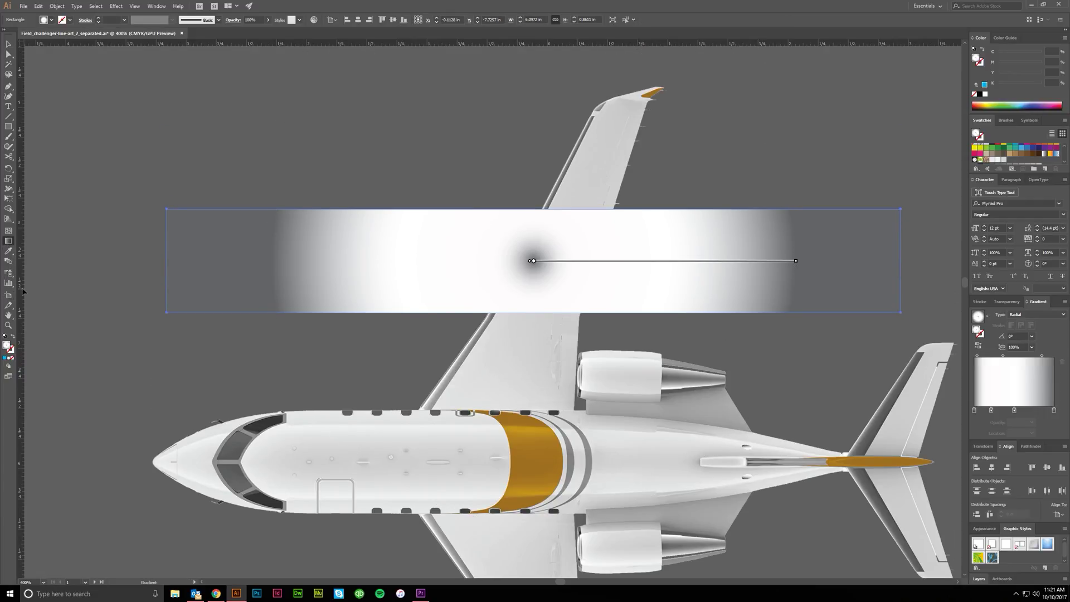
pyautogui.scroll(2, 600, 212)
pyautogui.scroll(1, 600, 213)
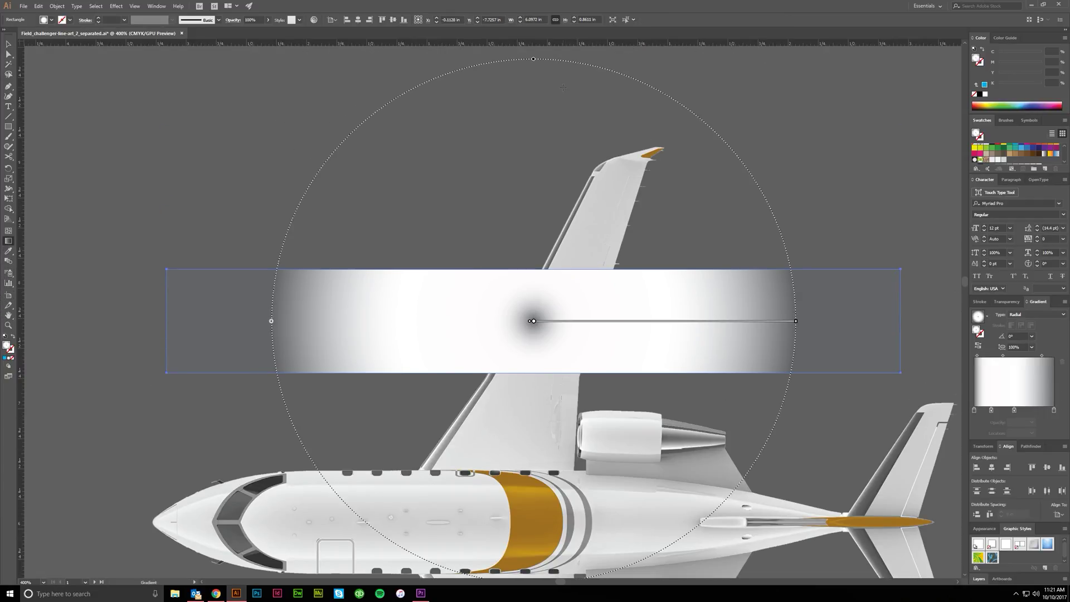
pyautogui.moveTo(533, 59); pyautogui.dragTo(538, 284)
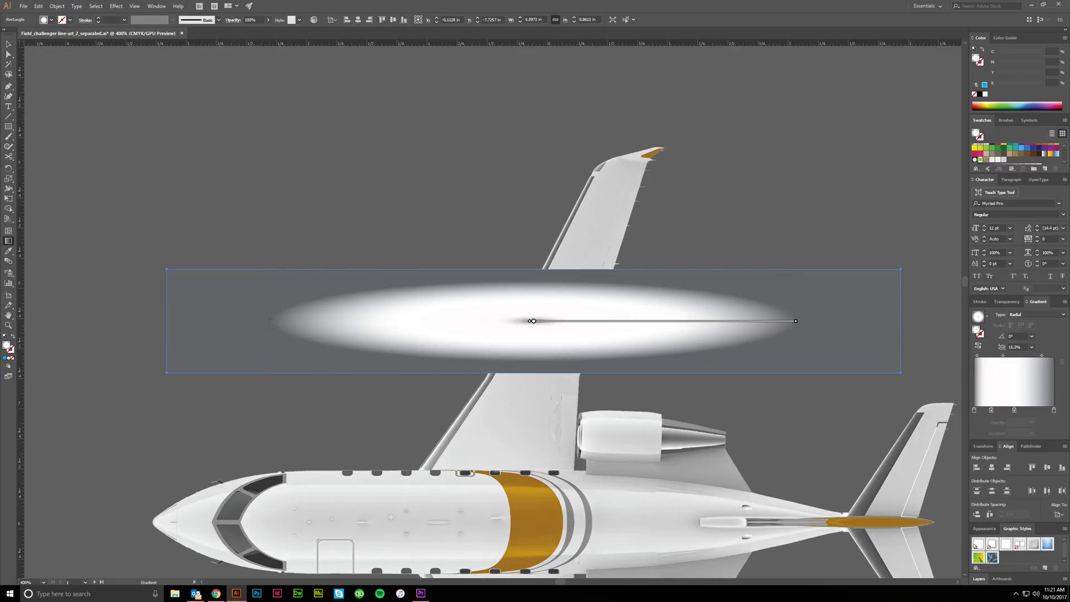
pyautogui.scroll(-2, 364, 349)
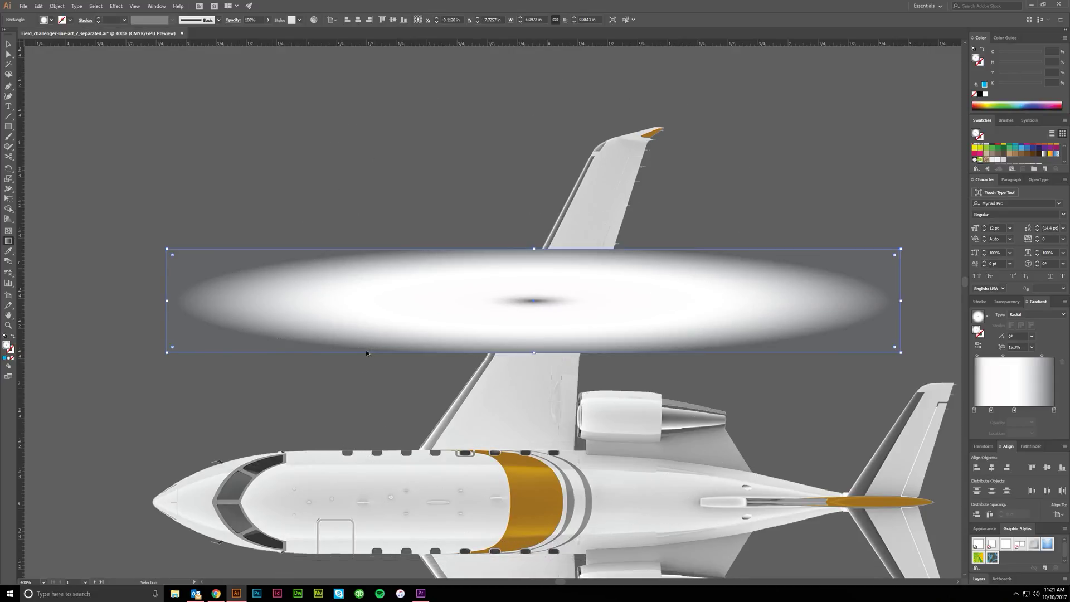
pyautogui.press('v')
pyautogui.click(291, 394)
# Delete the radial gradient rectangle above the airplane
pyautogui.scroll(1, 402, 375)
pyautogui.scroll(-1, 401, 373)
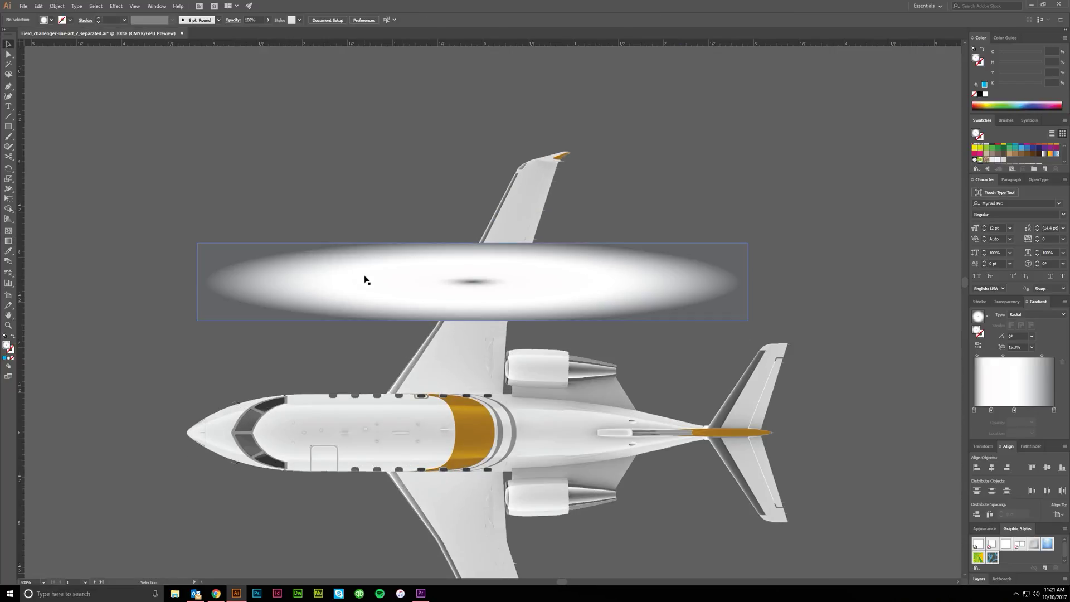
pyautogui.hscroll(-1, 382, 298)
pyautogui.press('v')
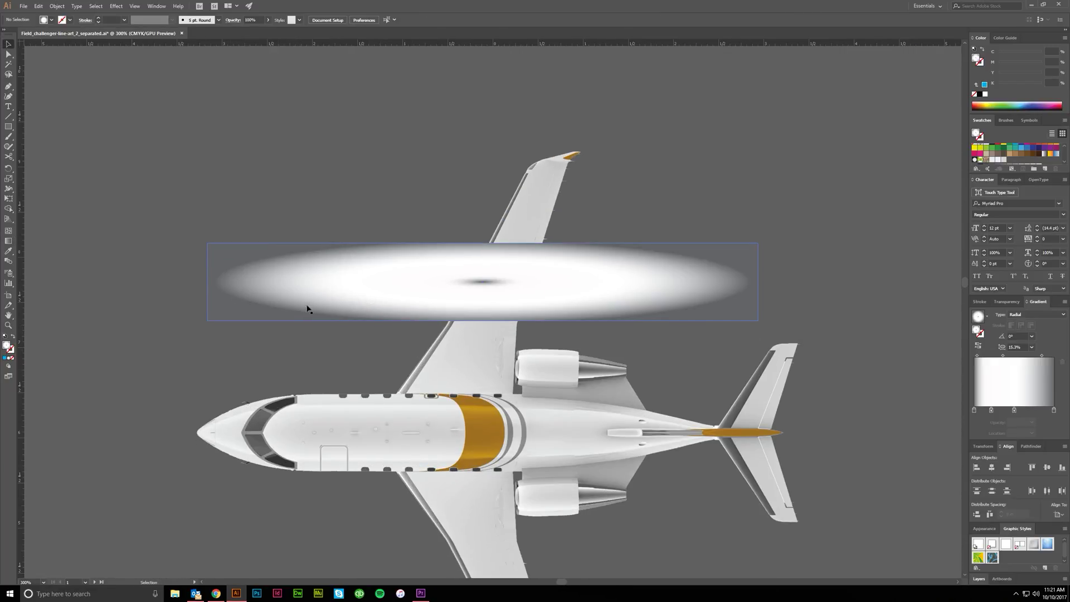
pyautogui.click(8, 240)
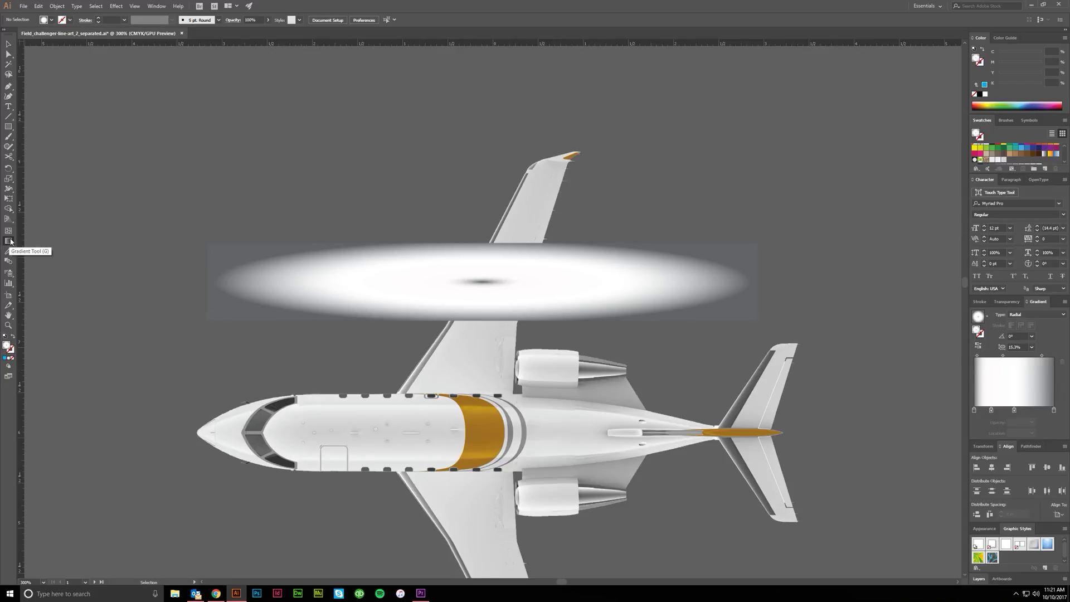
pyautogui.click(8, 44)
pyautogui.click(409, 308)
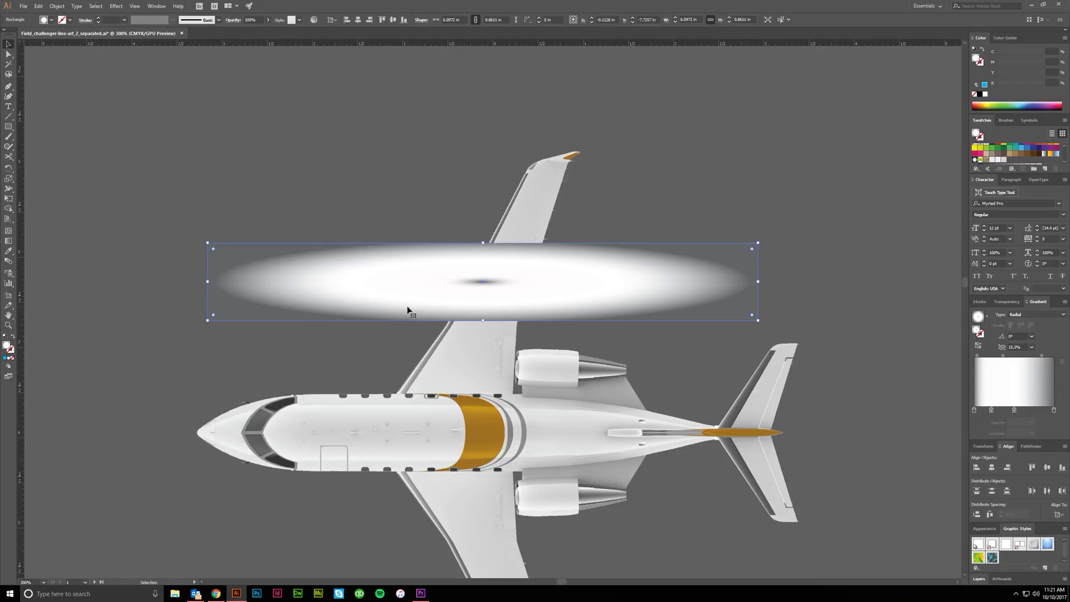
pyautogui.press('Delete')
# Move the blended fuselage shape up to just beneath the airplane's fuselage and deselect it
pyautogui.scroll(-10, 360, 421)
pyautogui.scroll(-1, 390, 418)
pyautogui.scroll(2, 433, 521)
pyautogui.moveTo(429, 554); pyautogui.dragTo(377, 351)
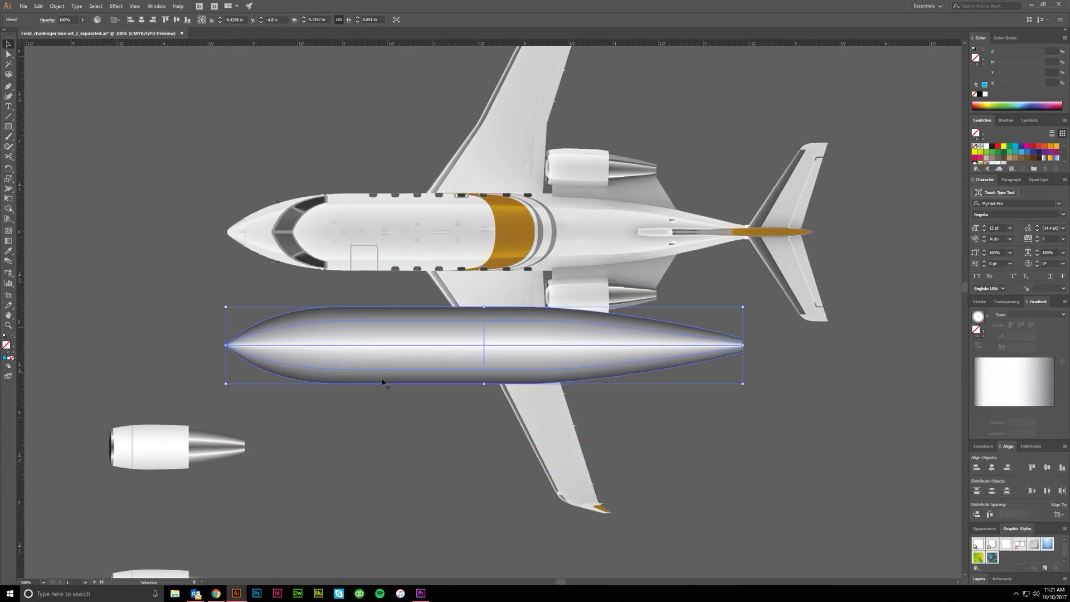
pyautogui.click(413, 416)
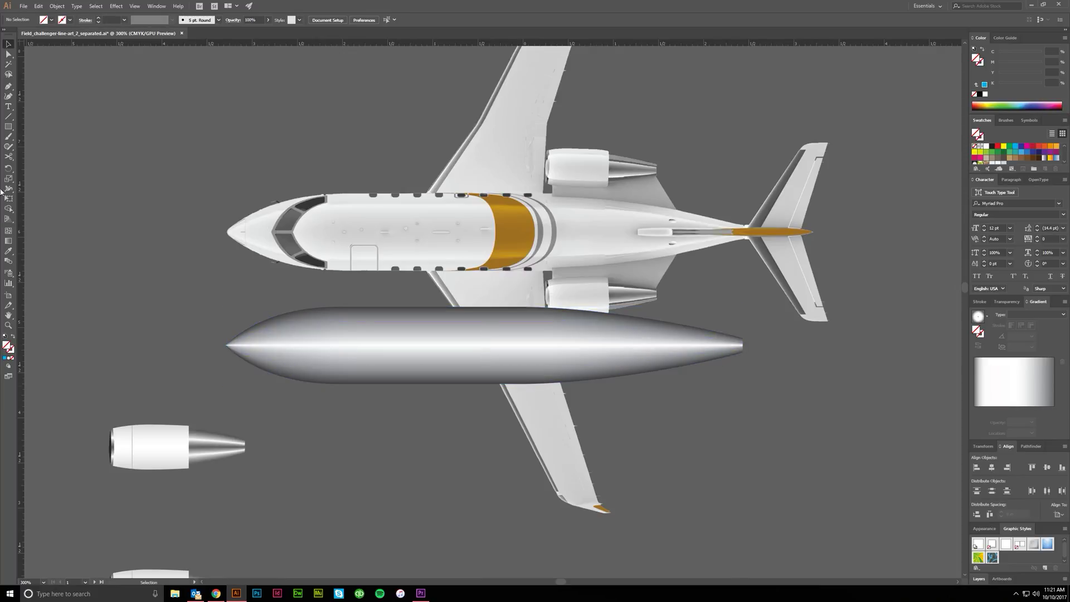
pyautogui.click(9, 86)
pyautogui.scroll(1, 429, 219)
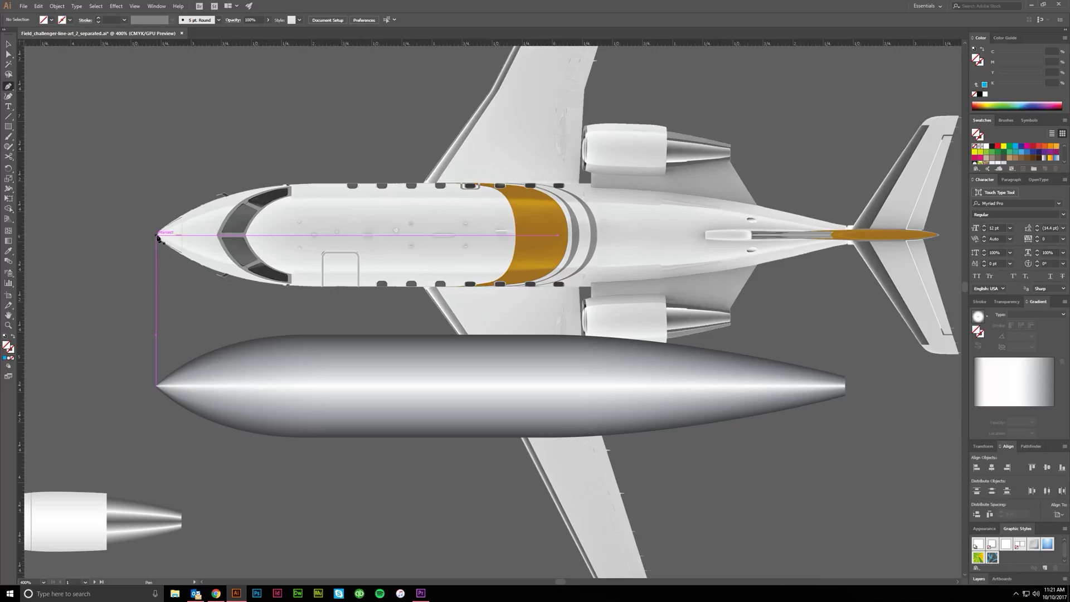
pyautogui.click(157, 236)
pyautogui.scroll(1, 154, 238)
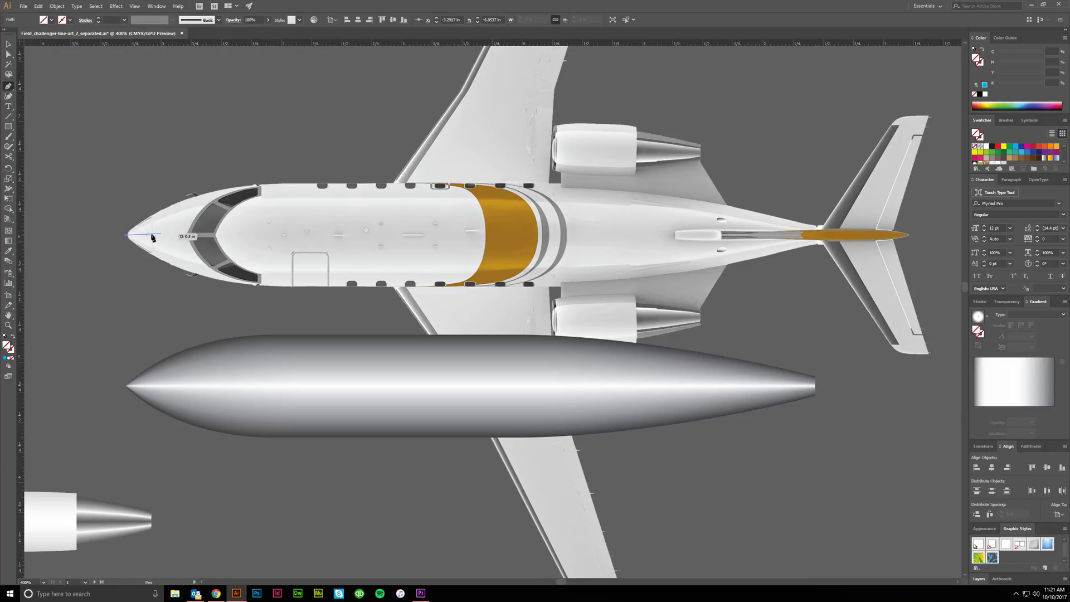
pyautogui.scroll(1, 151, 239)
pyautogui.scroll(3, 150, 239)
pyautogui.scroll(-3, 145, 234)
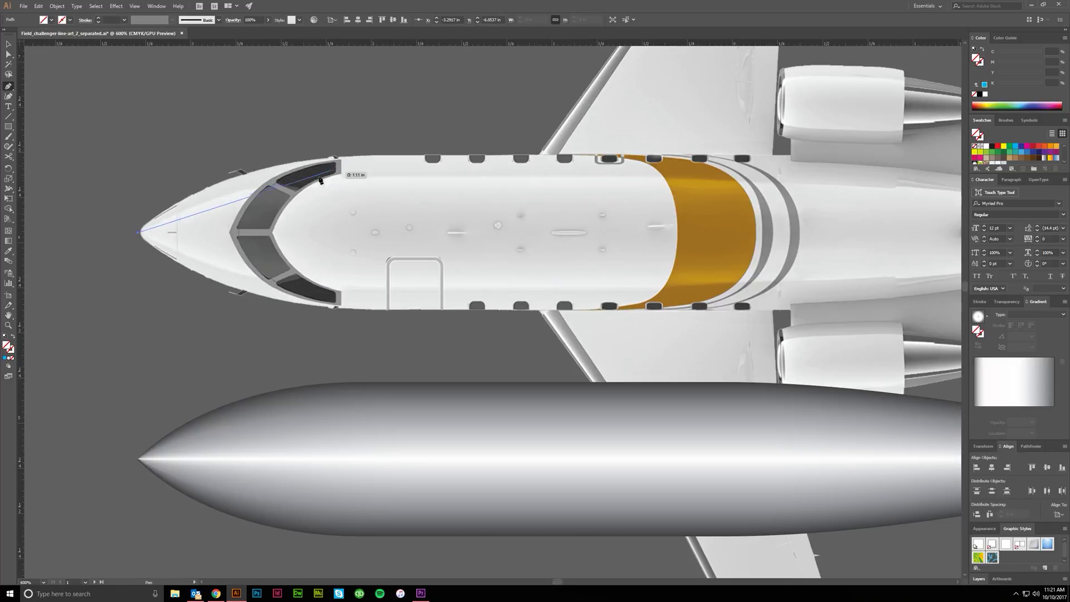
pyautogui.scroll(3, 110, 228)
pyautogui.scroll(1, 116, 221)
pyautogui.hotkey('ctrl', 'z')
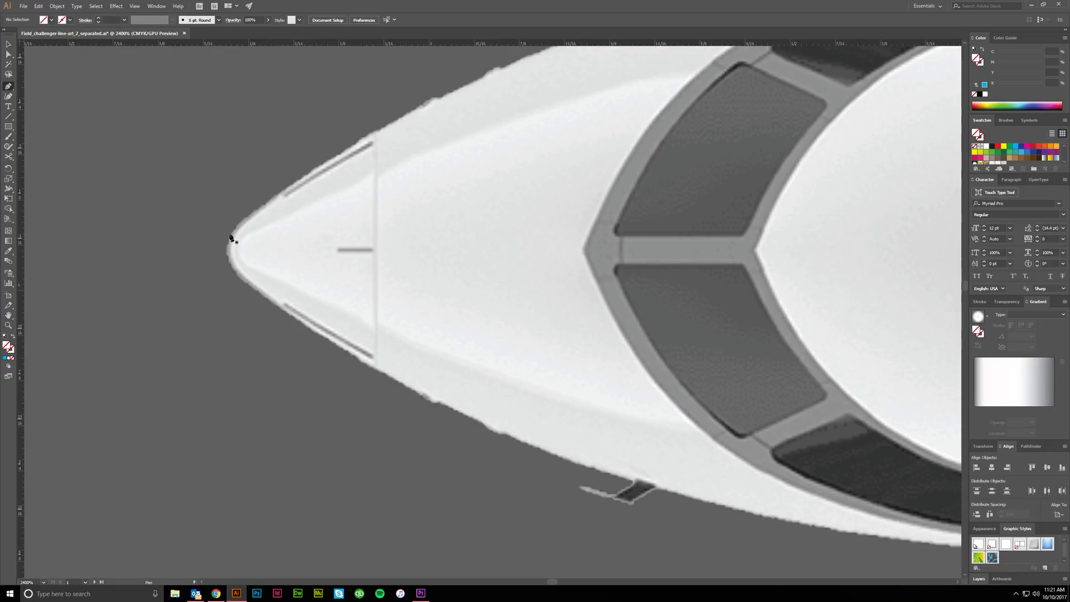
# Trace the fuselage's upper edge with a curved Pen path from the nose tip to the base of the tail
pyautogui.click(228, 240)
pyautogui.scroll(-4, 228, 240)
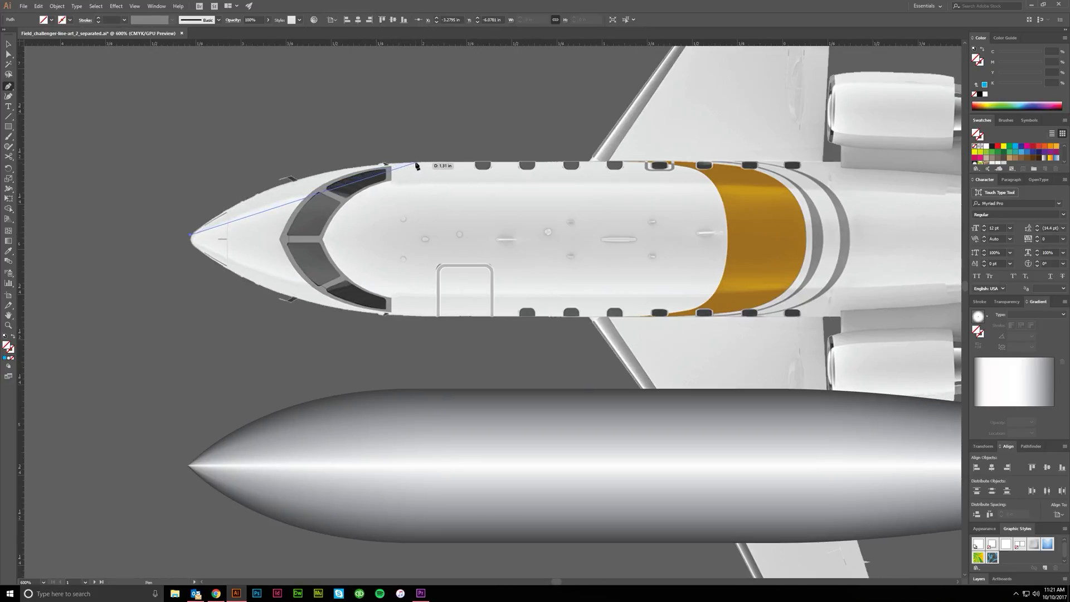
pyautogui.moveTo(421, 163)
pyautogui.mouseDown()
pyautogui.moveTo(579, 169)
pyautogui.moveTo(429, 169)
pyautogui.mouseUp()
pyautogui.moveTo(660, 162); pyautogui.dragTo(671, 162)
pyautogui.moveTo(748, 161); pyautogui.dragTo(749, 161)
pyautogui.hscroll(4, 749, 161)
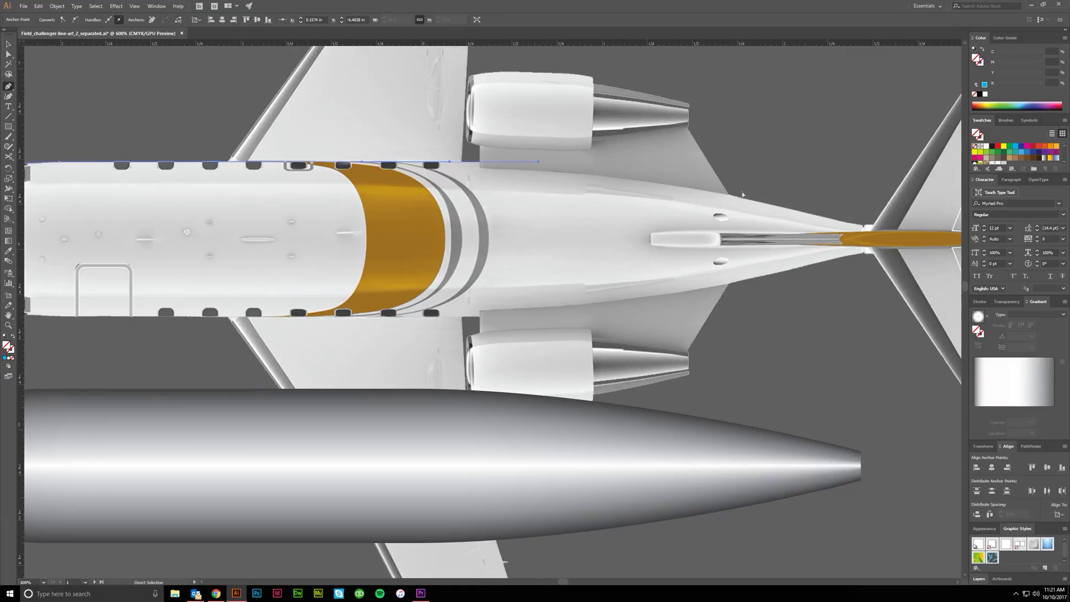
pyautogui.moveTo(865, 228); pyautogui.dragTo(896, 266)
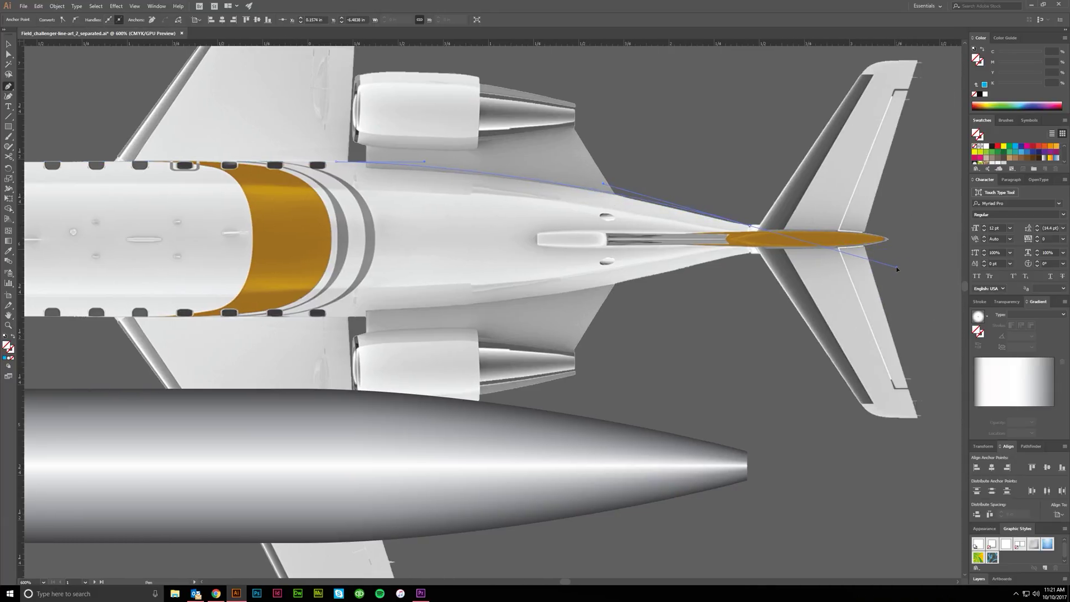
# Give the upper outline path a pure cyan stroke with C 100 and M, Y and K at 0, and finish the path
pyautogui.scroll(-2, 750, 228)
pyautogui.hscroll(-4, 750, 228)
pyautogui.scroll(1, 549, 260)
pyautogui.hscroll(1, 554, 260)
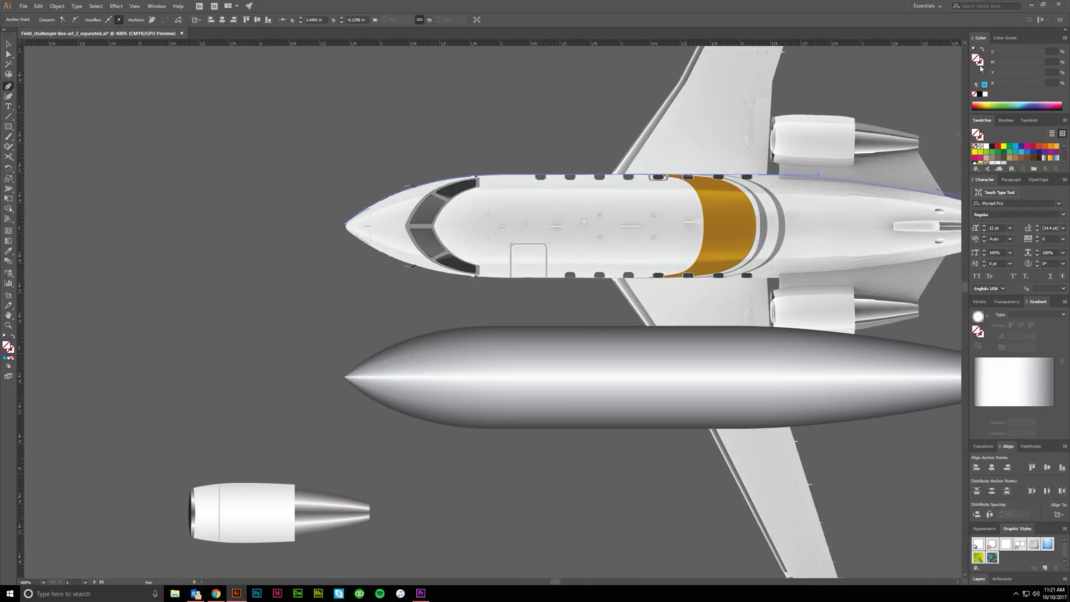
pyautogui.click(985, 85)
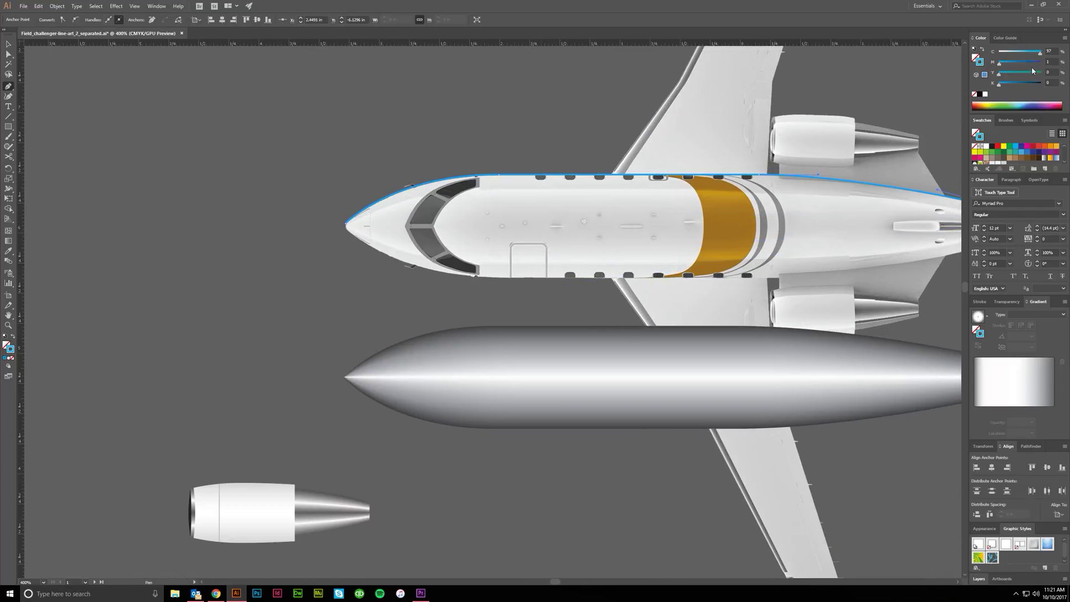
pyautogui.moveTo(1037, 52); pyautogui.dragTo(997, 63)
pyautogui.hscroll(1, 557, 279)
pyautogui.click(6, 44)
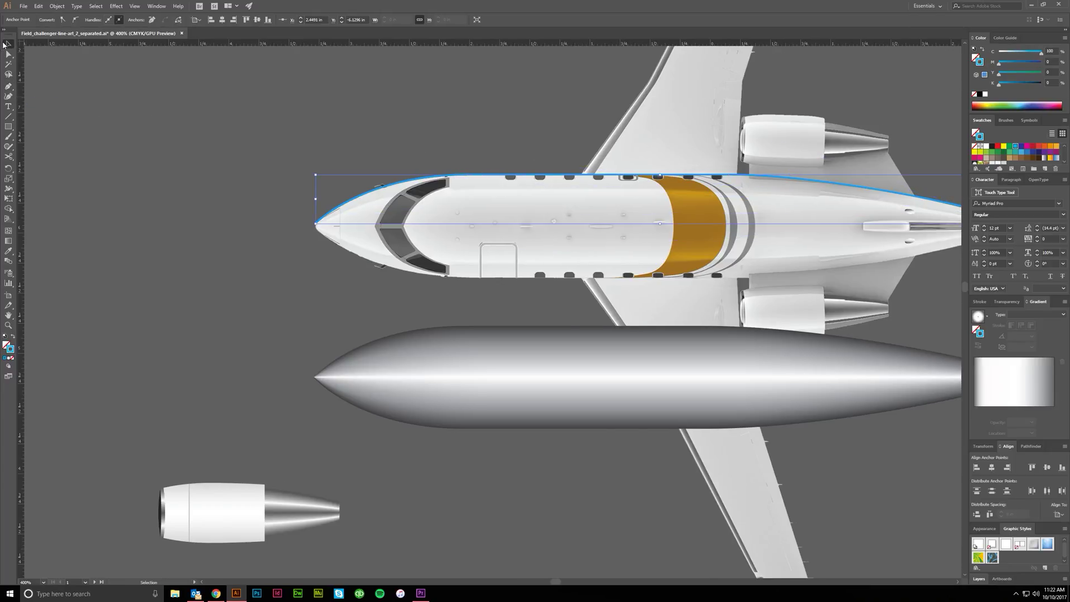
# Draw a straight horizontal centerline with the Pen tool from the nose tip to the tail base and deselect it
pyautogui.click(8, 86)
pyautogui.hscroll(1, 489, 221)
pyautogui.scroll(2, 323, 234)
pyautogui.scroll(-2, 324, 233)
pyautogui.hscroll(1, 491, 215)
pyautogui.scroll(1, 472, 195)
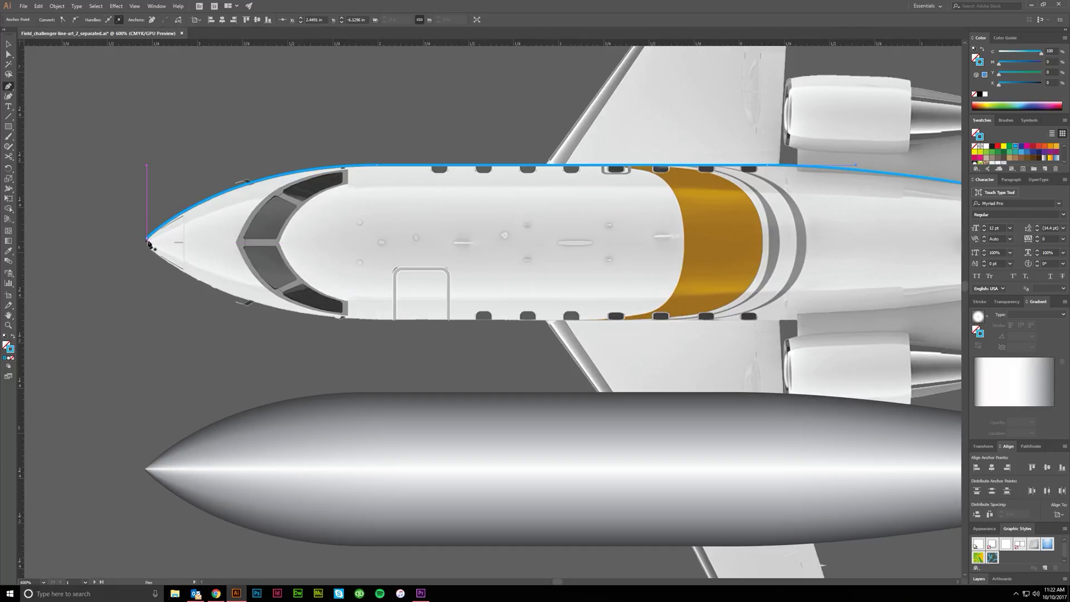
pyautogui.scroll(3, 148, 240)
pyautogui.scroll(-2, 147, 240)
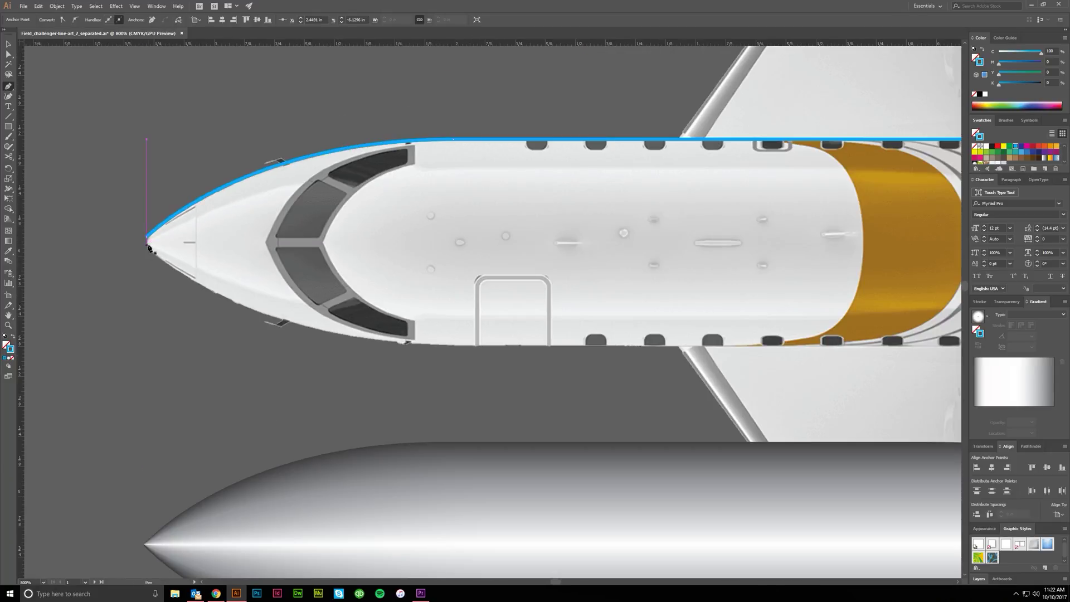
pyautogui.click(148, 240)
pyautogui.scroll(-2, 147, 240)
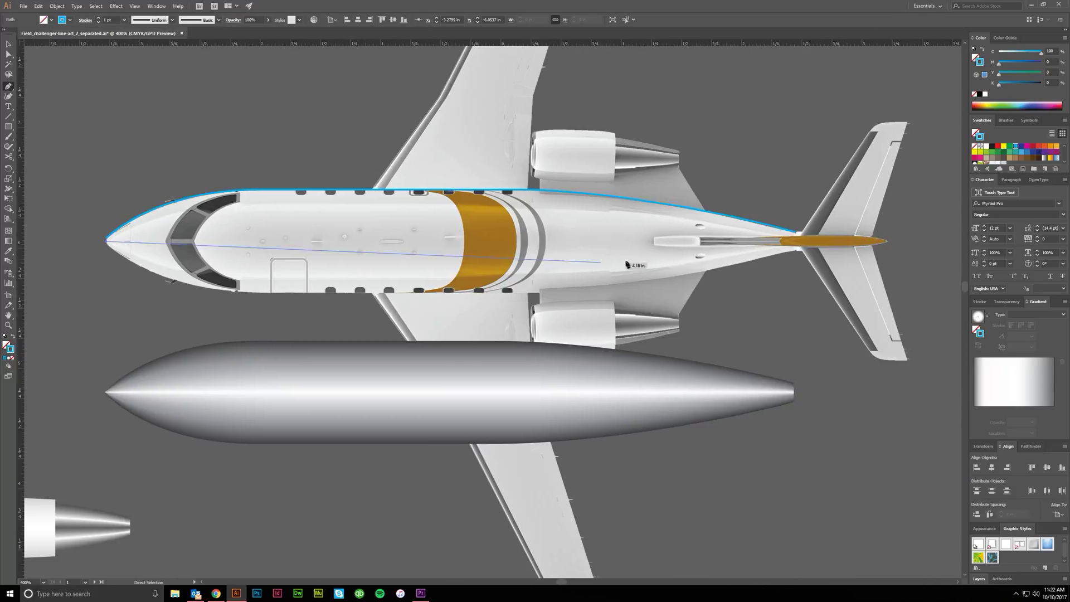
pyautogui.click(791, 248)
pyautogui.scroll(4, 142, 228)
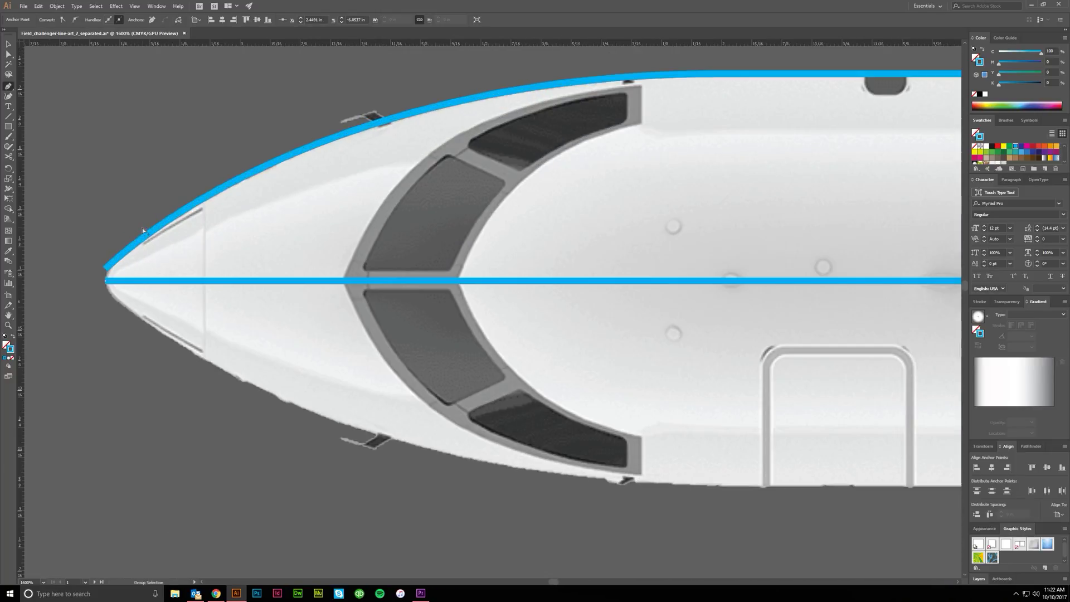
pyautogui.scroll(1, 131, 280)
pyautogui.keyDown('ctrl'); pyautogui.click(96, 270); pyautogui.keyUp('ctrl')
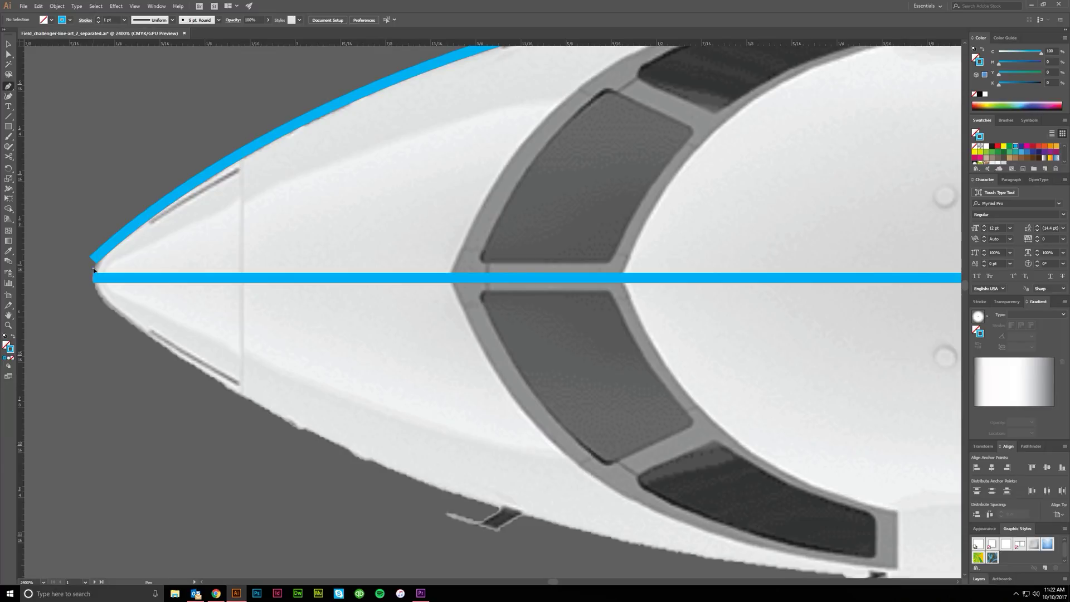
# Draw a curved Pen path between the upper outline and the centerline, running from nose to tail, and finish it
pyautogui.click(94, 269)
pyautogui.scroll(-3, 94, 269)
pyautogui.hscroll(1, 318, 239)
pyautogui.scroll(-2, 318, 239)
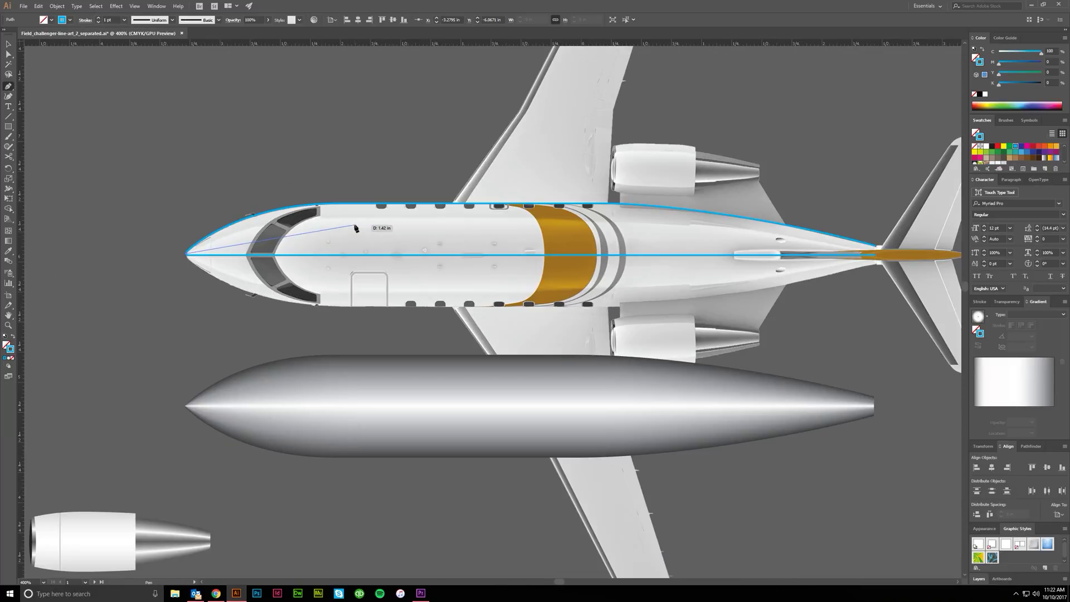
pyautogui.moveTo(344, 223); pyautogui.dragTo(437, 224)
pyautogui.moveTo(638, 223); pyautogui.dragTo(698, 224)
pyautogui.hscroll(3, 699, 226)
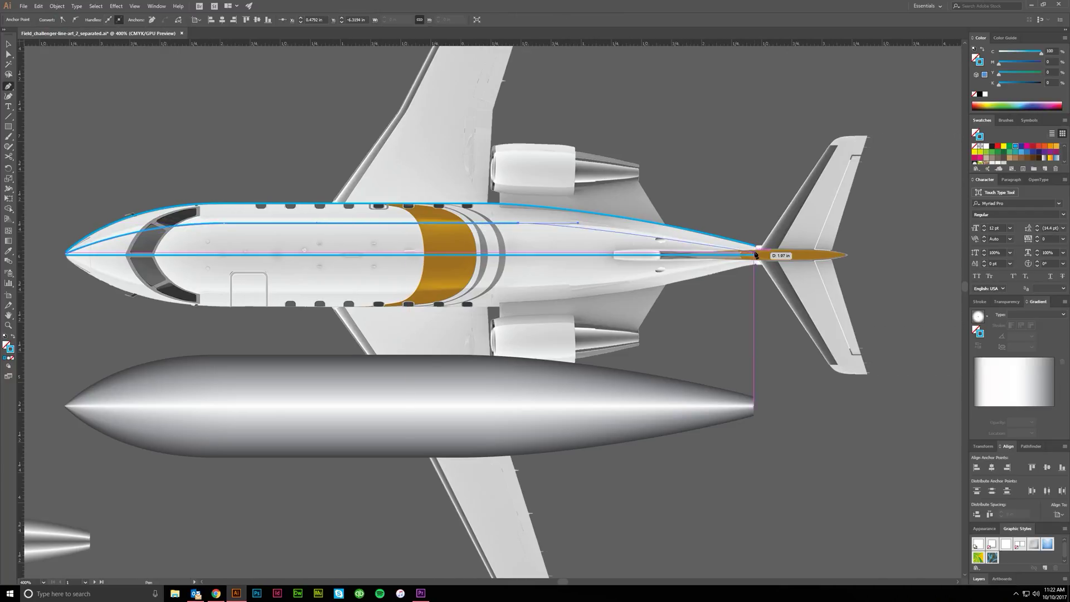
pyautogui.scroll(2, 755, 254)
pyautogui.moveTo(750, 247); pyautogui.dragTo(794, 266)
pyautogui.scroll(-3, 699, 274)
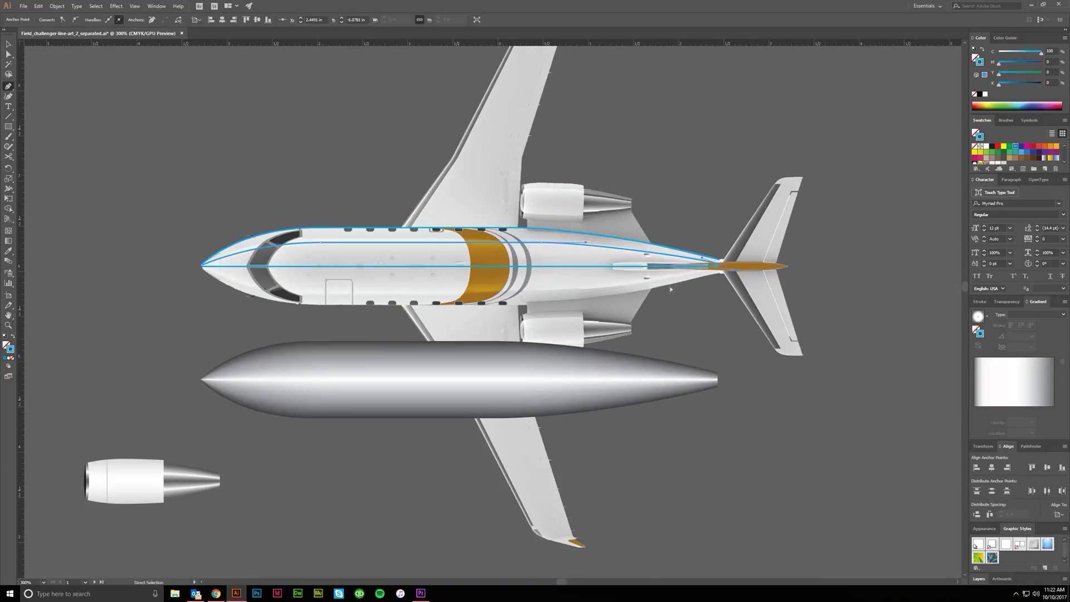
pyautogui.hscroll(-2, 670, 289)
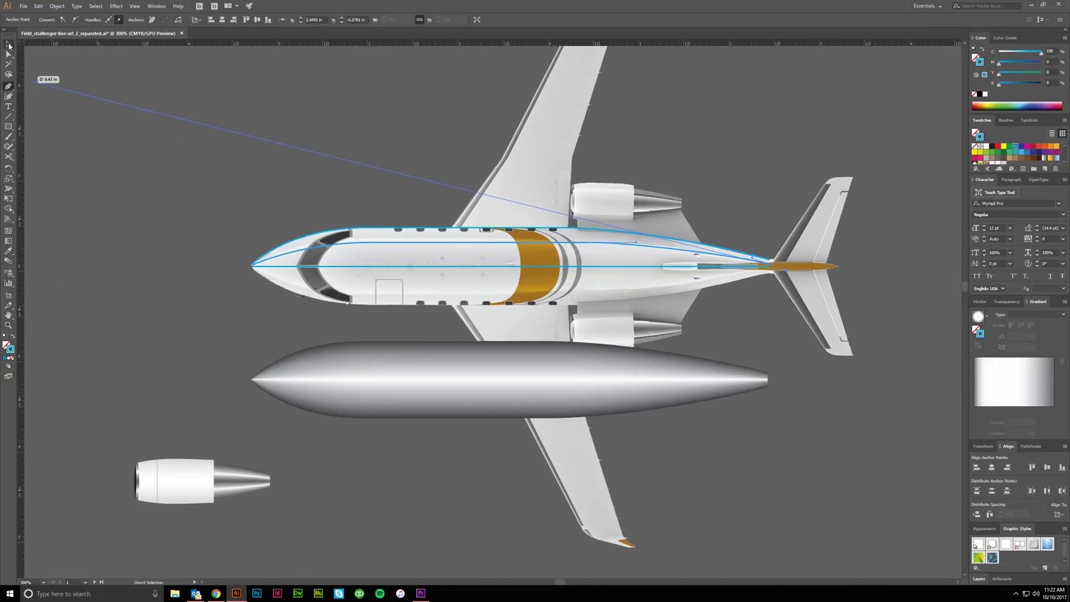
pyautogui.click(9, 44)
pyautogui.hotkey('ctrl', 'y')
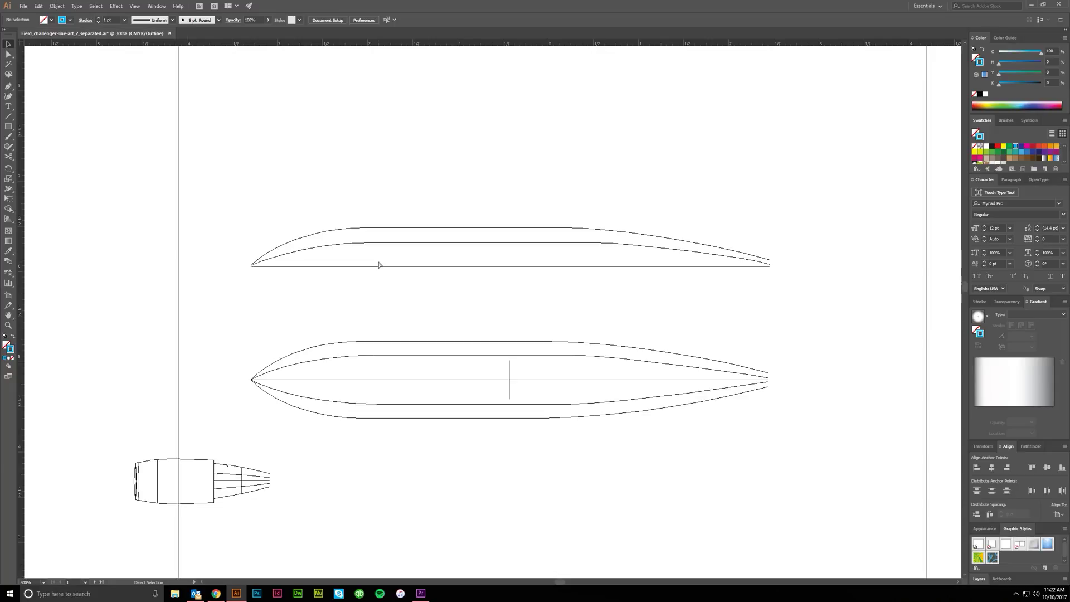
pyautogui.hotkey('ctrl', 'y')
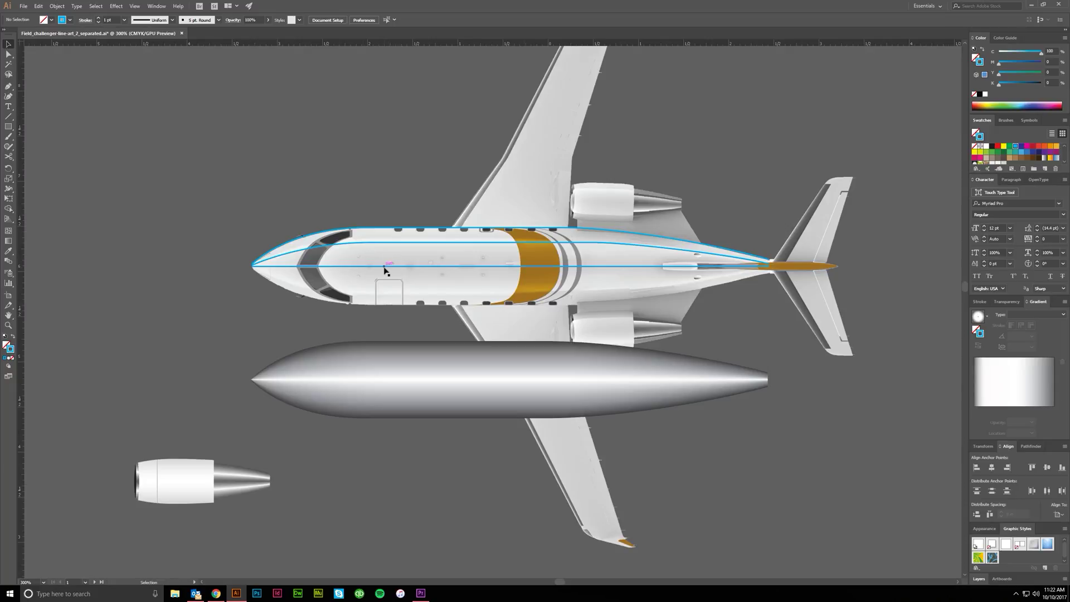
pyautogui.scroll(1, 383, 269)
pyautogui.click(398, 229)
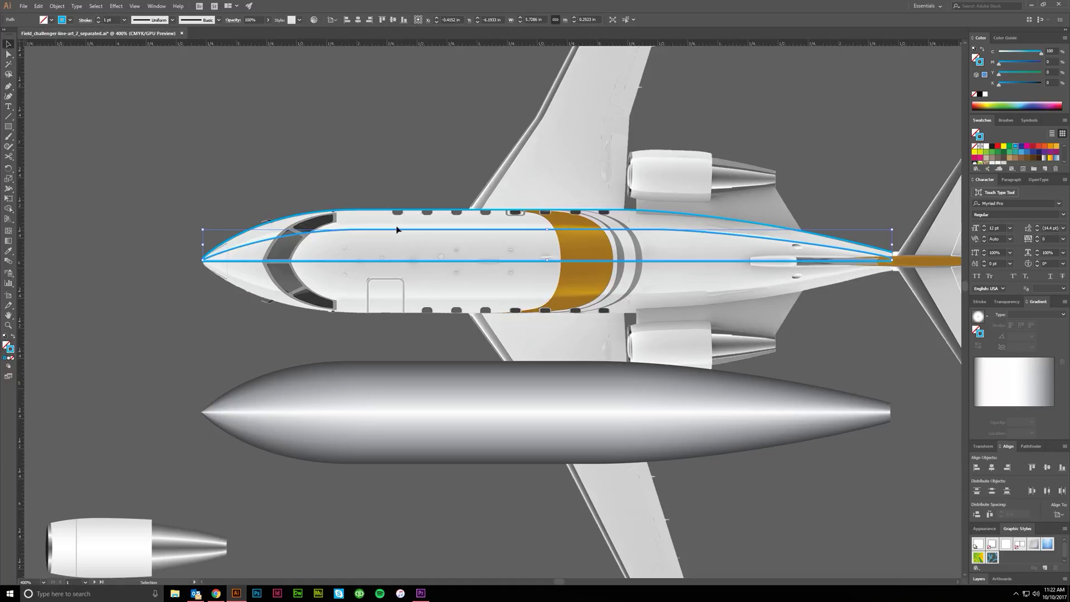
pyautogui.click(308, 243)
pyautogui.moveTo(284, 237); pyautogui.dragTo(286, 192)
pyautogui.hotkey('ctrl', 'z')
pyautogui.keyDown('shift'); pyautogui.click(351, 209); pyautogui.keyUp('shift')
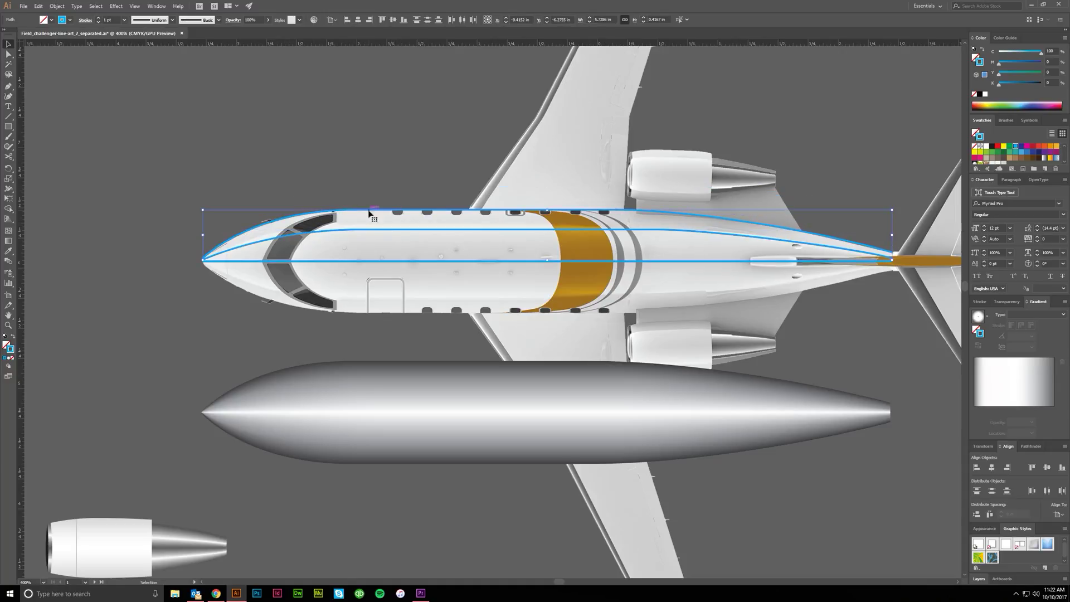
pyautogui.scroll(1, 368, 212)
pyautogui.moveTo(383, 200); pyautogui.dragTo(383, 315)
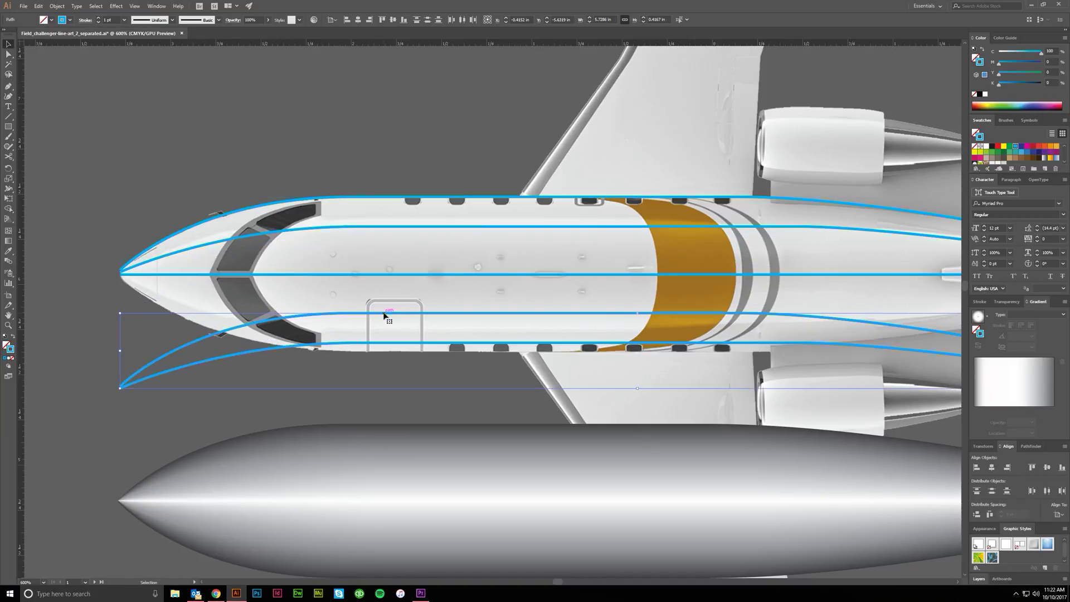
pyautogui.hotkey('ctrl', 'z')
# Select the upper outline and the inner curve together and place a copy of them over the fuselage's lower half
pyautogui.click(368, 185)
pyautogui.click(368, 227)
pyautogui.keyDown('shift'); pyautogui.click(376, 197); pyautogui.keyUp('shift')
pyautogui.moveTo(379, 199); pyautogui.dragTo(361, 146)
pyautogui.hotkey('ctrl', 'z')
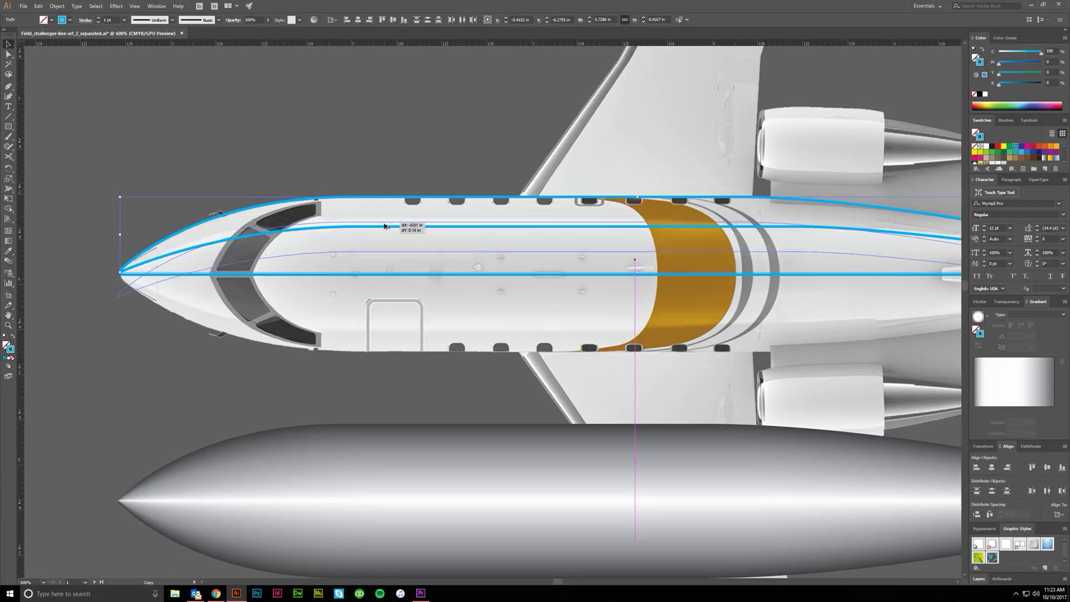
pyautogui.moveTo(385, 199)
pyautogui.mouseDown()
pyautogui.moveTo(355, 155)
pyautogui.moveTo(384, 204)
pyautogui.mouseUp()
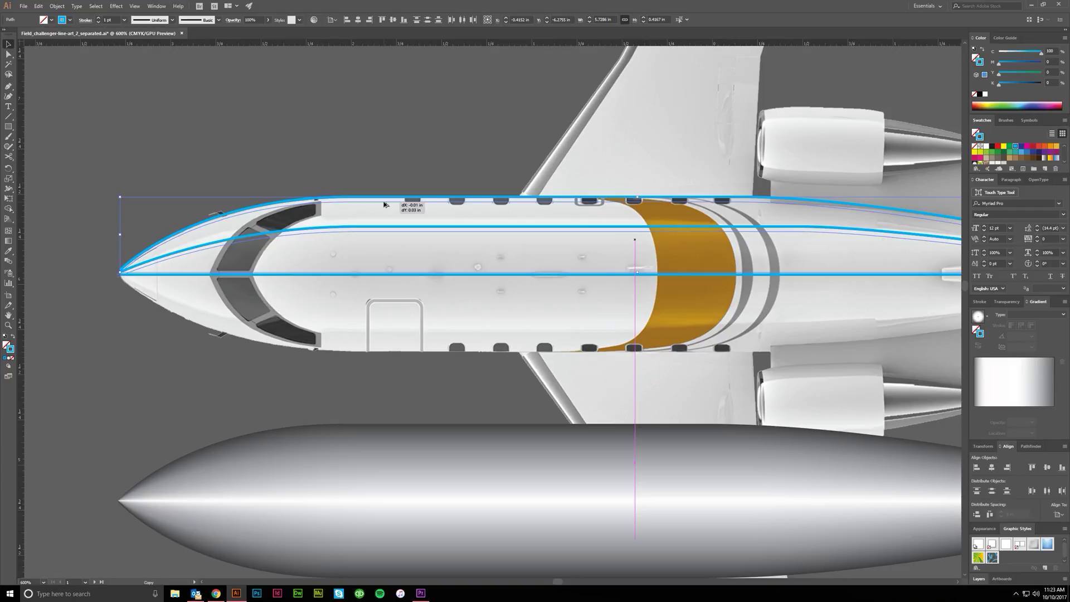
pyautogui.moveTo(383, 204); pyautogui.dragTo(391, 321)
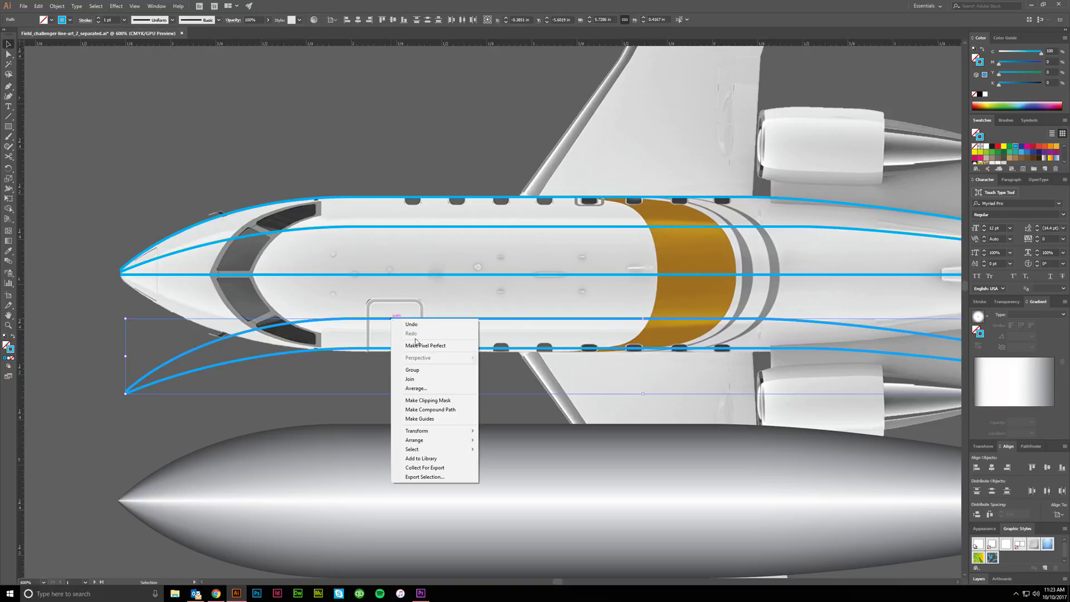
# Reflect the copied pair of curves across the horizontal axis
pyautogui.moveTo(450, 431)
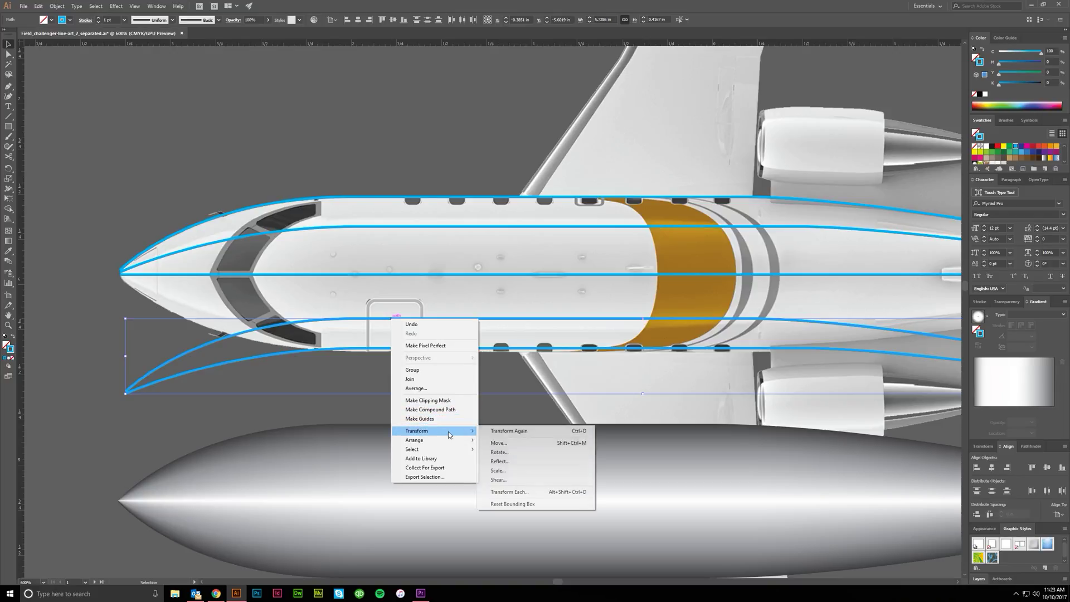
pyautogui.click(518, 463)
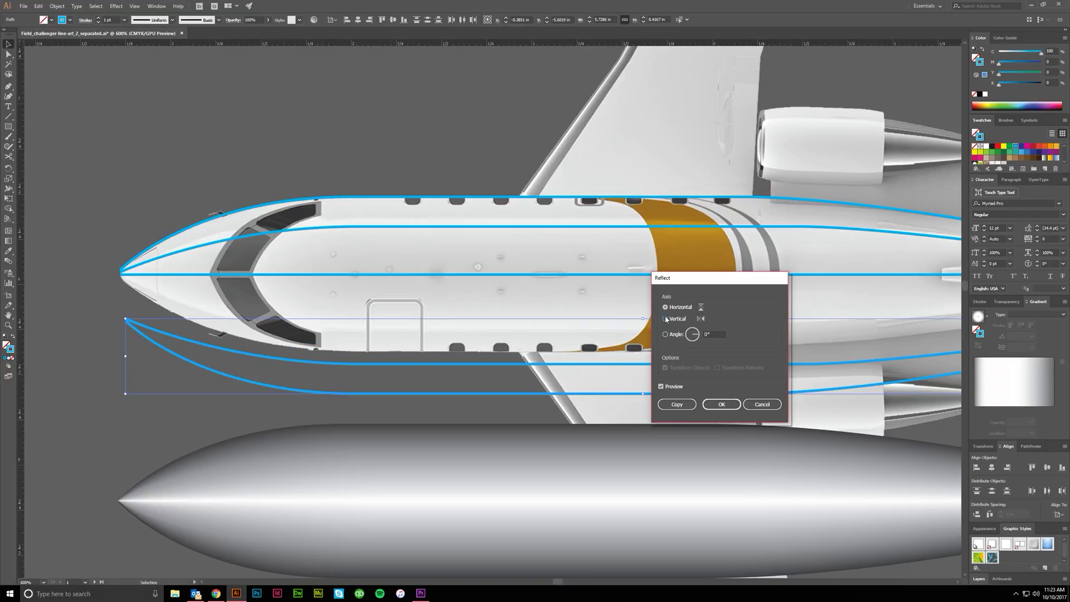
pyautogui.click(720, 409)
# Move the reflected curves up to start just below the centerline at the nose, and fine-tune their position in Outline view
pyautogui.scroll(4, 110, 311)
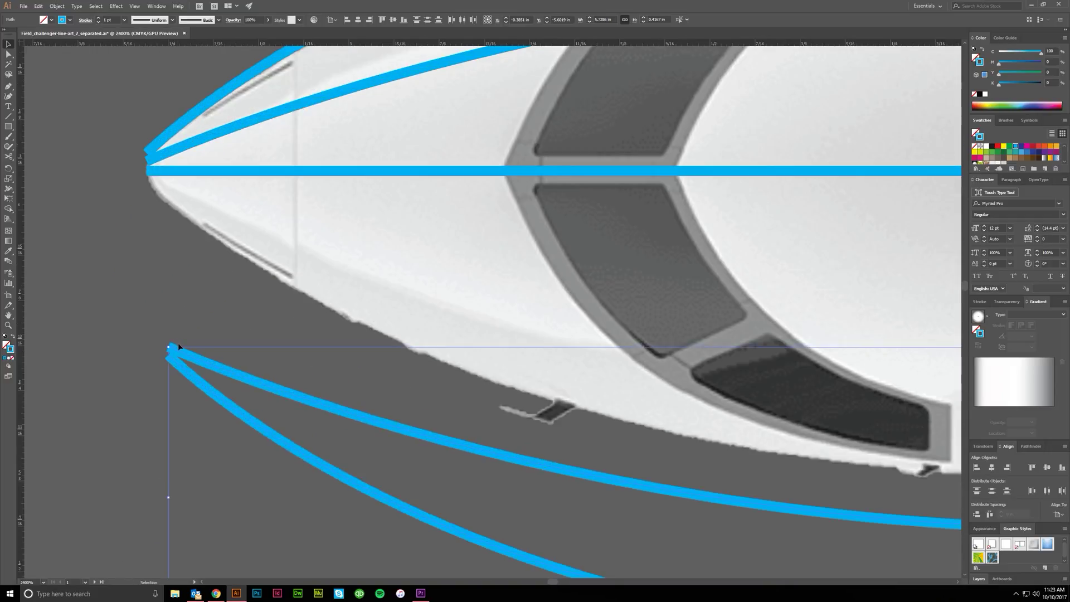
pyautogui.moveTo(185, 357)
pyautogui.mouseDown()
pyautogui.moveTo(172, 353)
pyautogui.moveTo(187, 200)
pyautogui.moveTo(165, 194)
pyautogui.mouseUp()
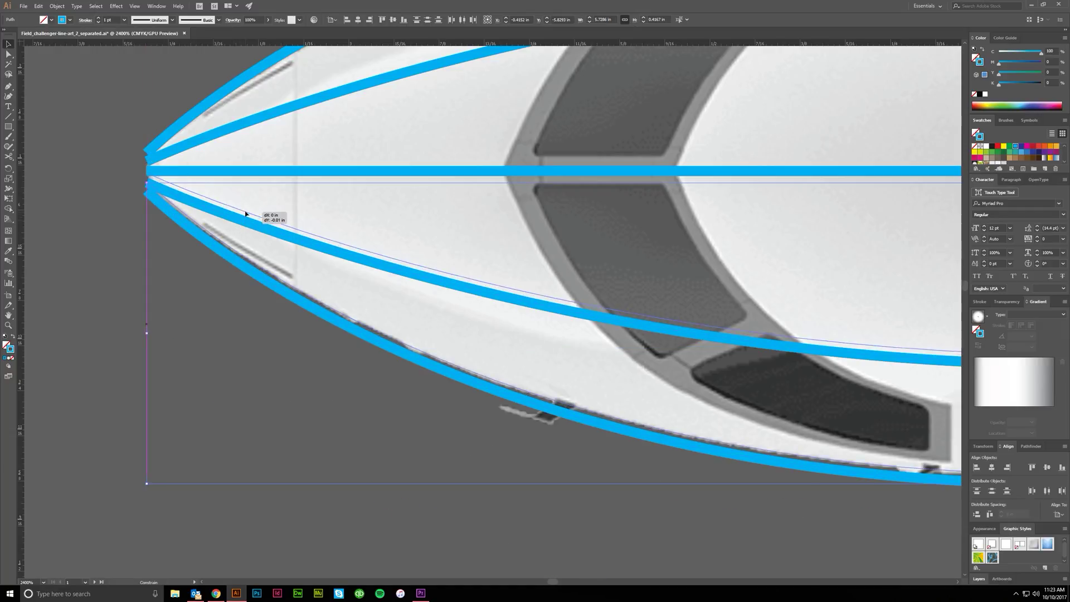
pyautogui.press('Up')
pyautogui.hotkey('ctrl', 'y')
pyautogui.hotkey('ctrl', '+')
pyautogui.hotkey('ctrl', '+')
pyautogui.hotkey('ctrl', '+')
pyautogui.click(189, 209)
pyautogui.click(191, 200)
pyautogui.moveTo(192, 210); pyautogui.dragTo(193, 202)
# Distribute the vertical spacing of the centerline and two inner curves evenly, aligned to the selection, and return to Preview view
pyautogui.moveTo(250, 265); pyautogui.dragTo(206, 158)
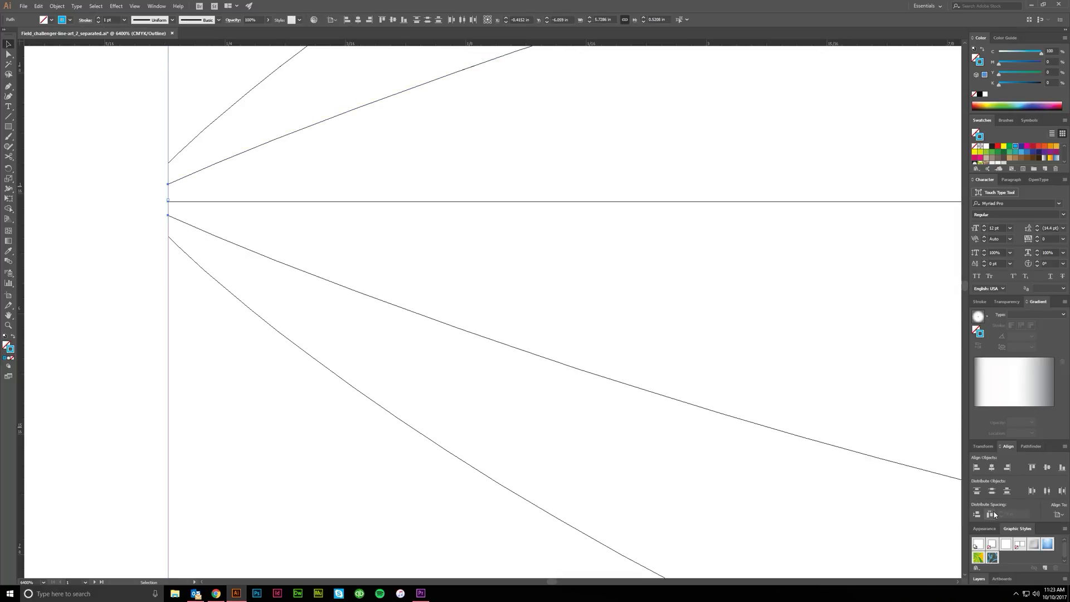
pyautogui.click(1058, 514)
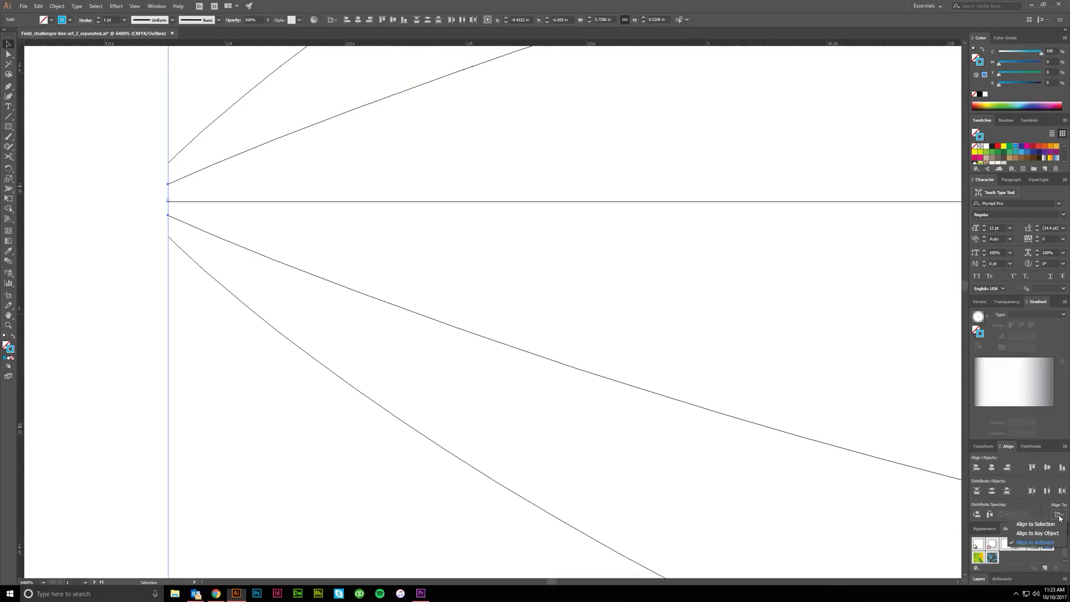
pyautogui.click(1044, 526)
pyautogui.click(976, 514)
pyautogui.click(245, 419)
pyautogui.scroll(-1, 246, 419)
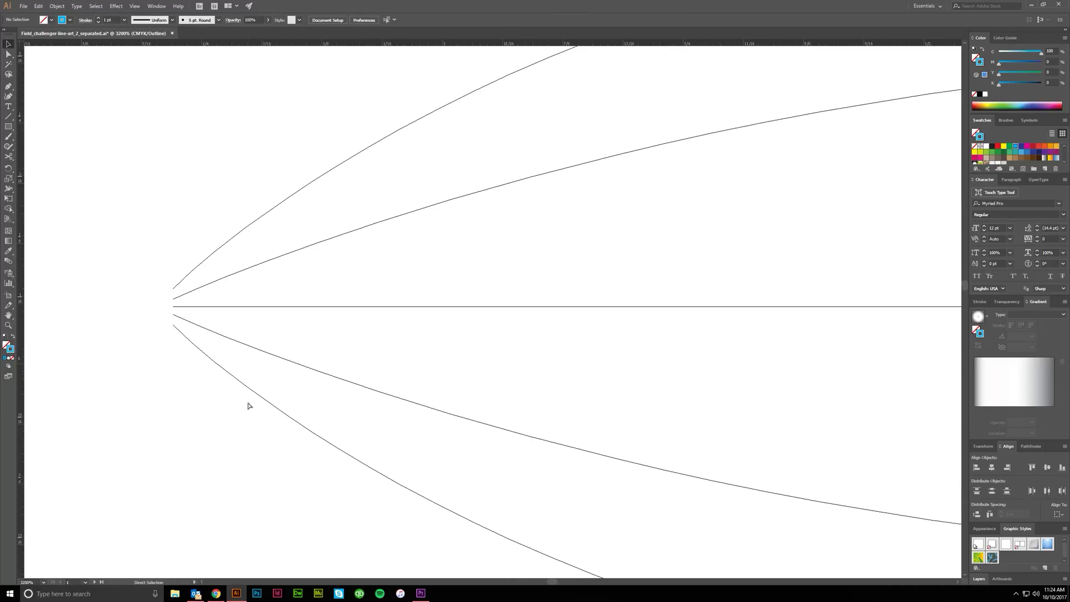
pyautogui.hotkey('ctrl', 'y')
pyautogui.scroll(-5, 185, 370)
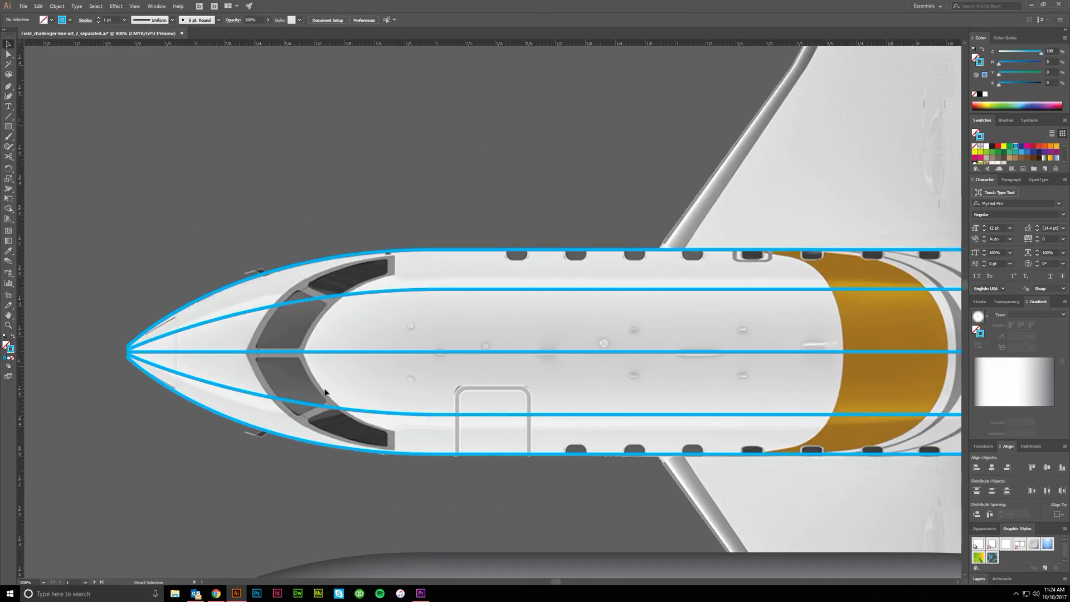
# Blend the fuselage's upper outline with the upper inner curve using the Blend tool
pyautogui.hscroll(1, 389, 400)
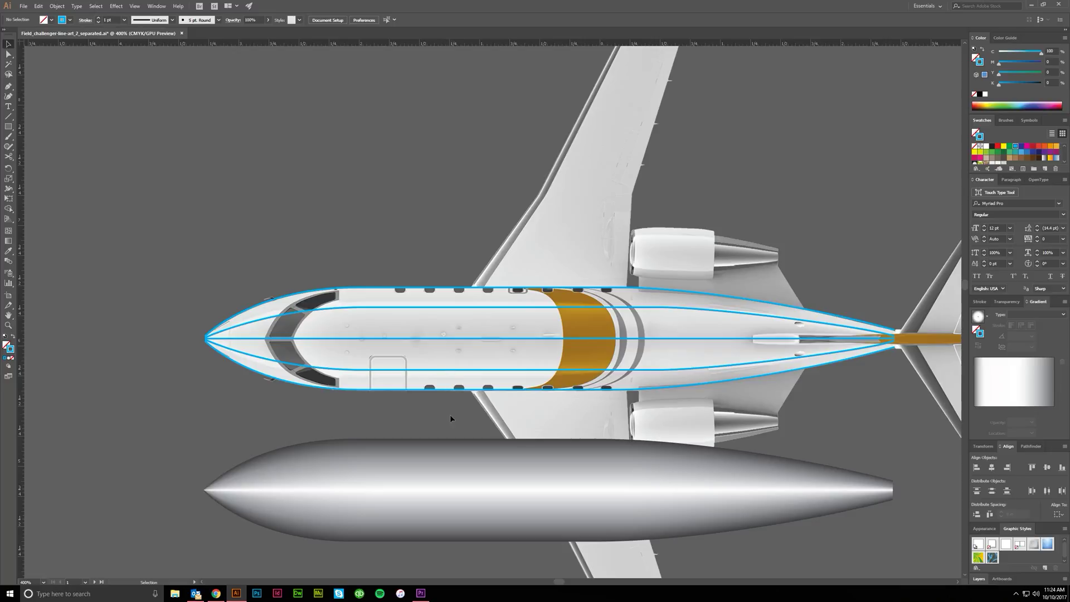
pyautogui.scroll(1, 450, 417)
pyautogui.hscroll(1, 325, 238)
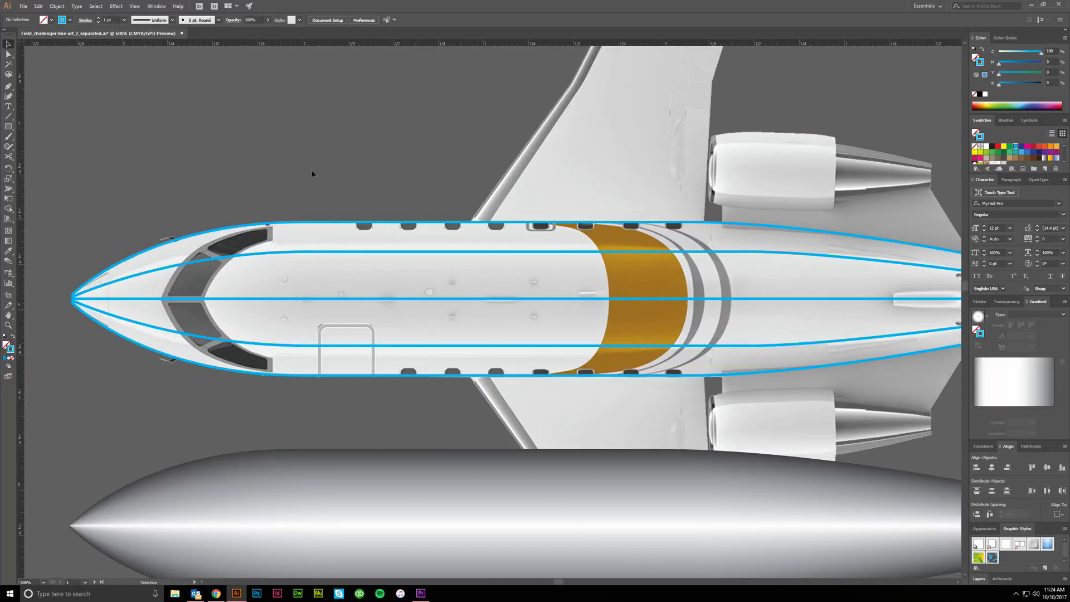
pyautogui.click(6, 264)
pyautogui.click(387, 253)
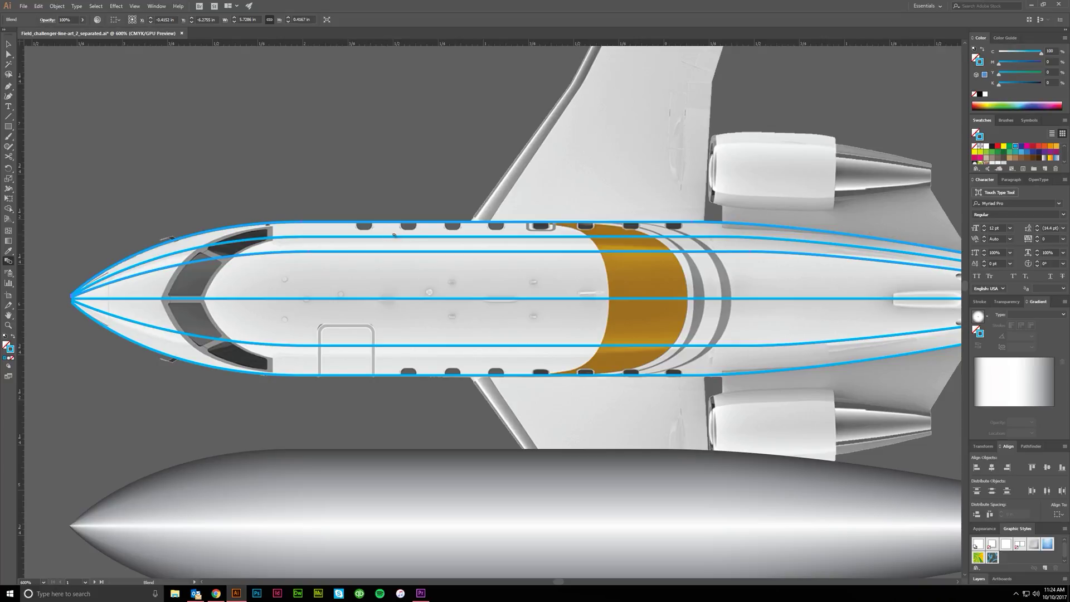
# Examine the blended pair of upper curves in Outline view and compare it with Preview view
pyautogui.press('v')
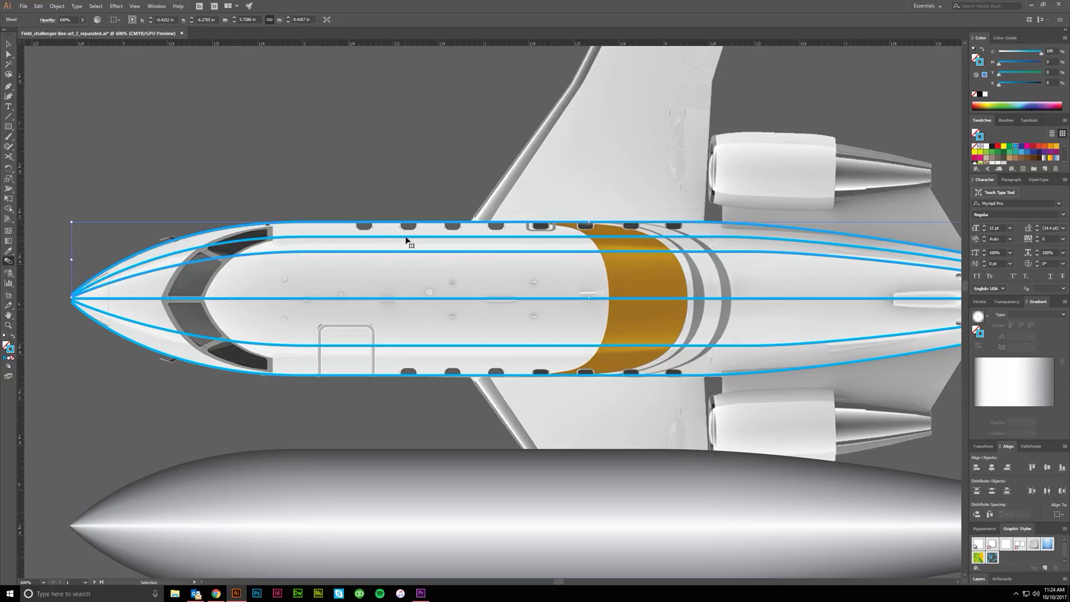
pyautogui.hotkey('ctrl', 'y')
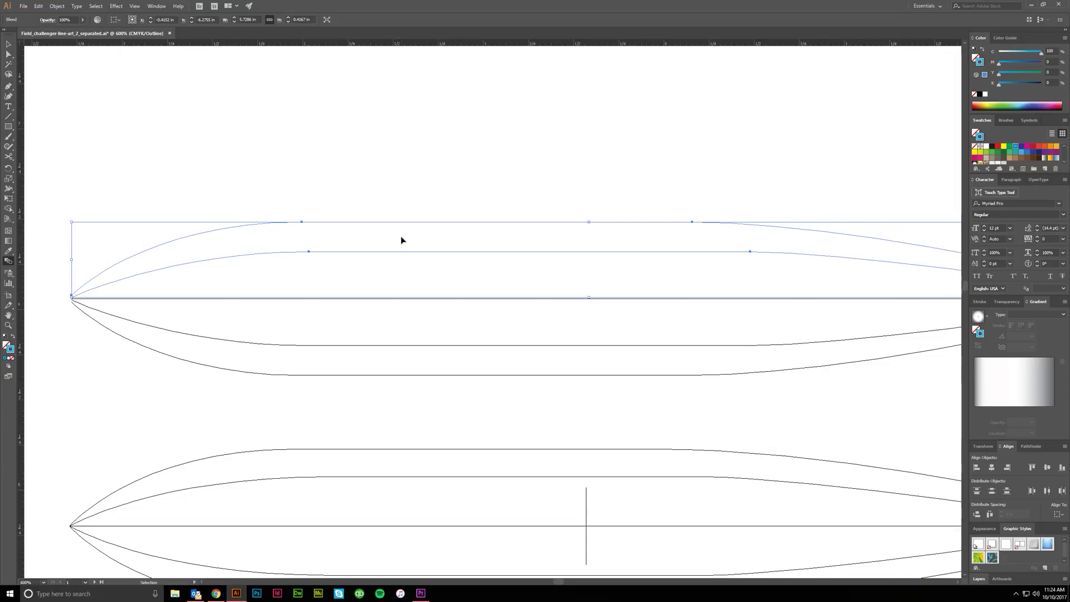
pyautogui.press('w')
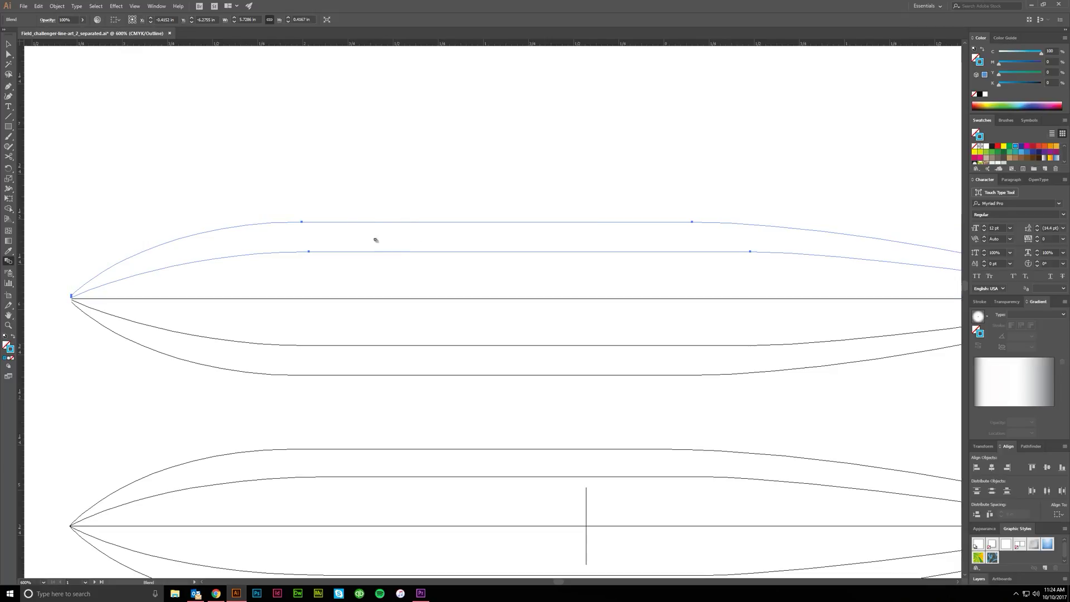
pyautogui.press('v')
pyautogui.hotkey('ctrl', 'y')
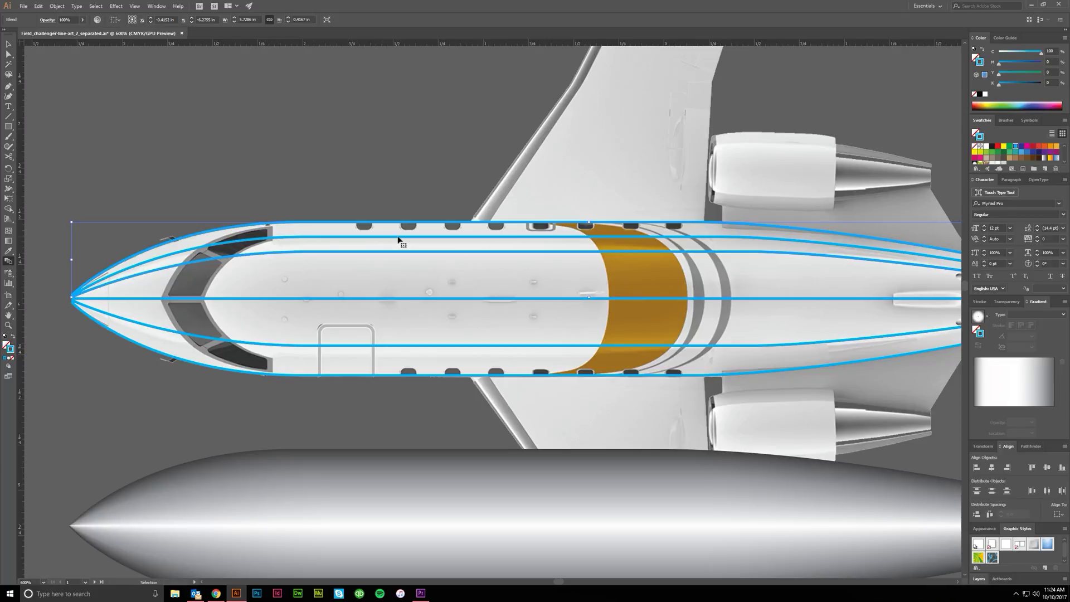
pyautogui.press('w')
pyautogui.hotkey('ctrl', 'y')
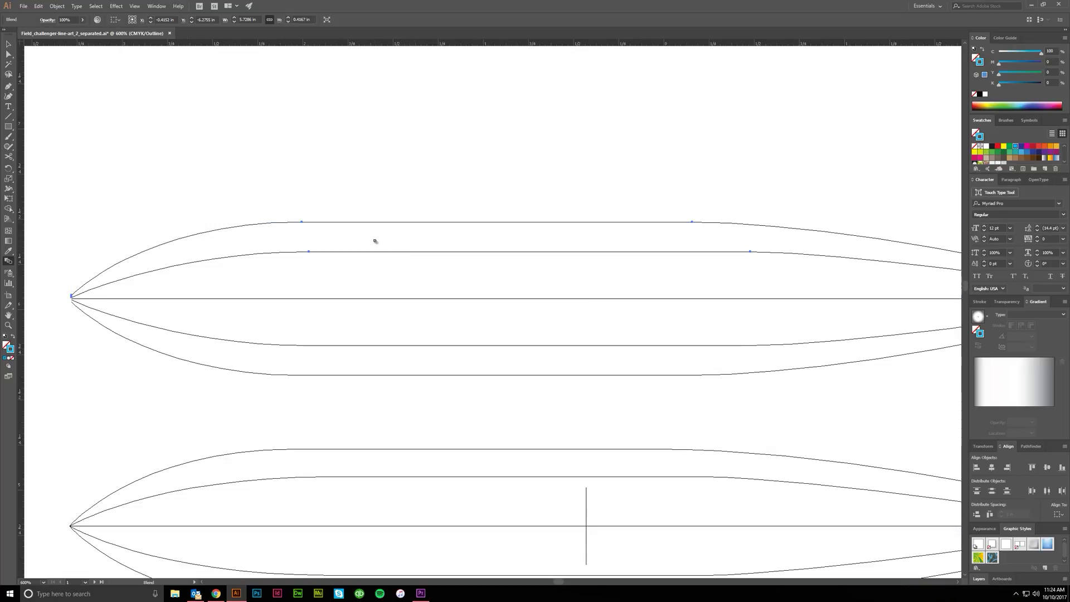
pyautogui.hotkey('ctrl', 'y')
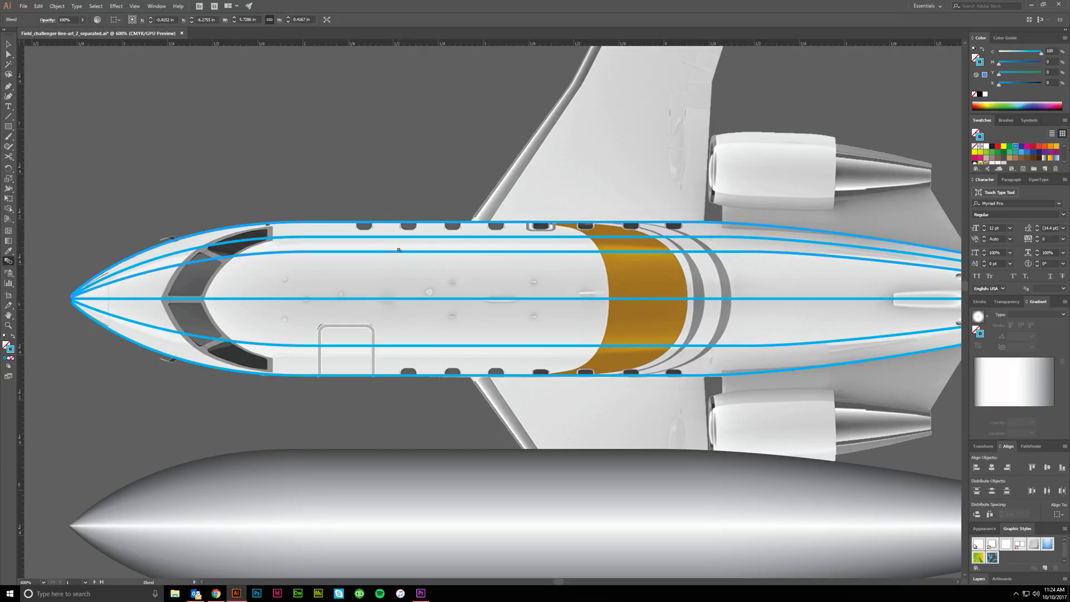
# Extend the blend through the centerline, the lower inner curve and the lower outline, and deselect it
pyautogui.click(398, 299)
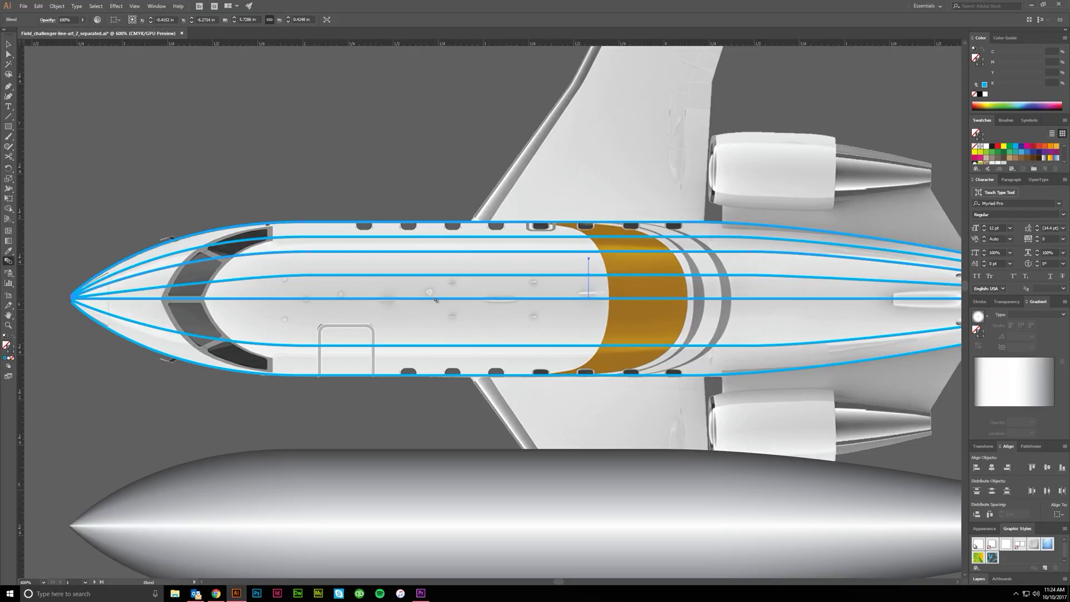
pyautogui.click(438, 346)
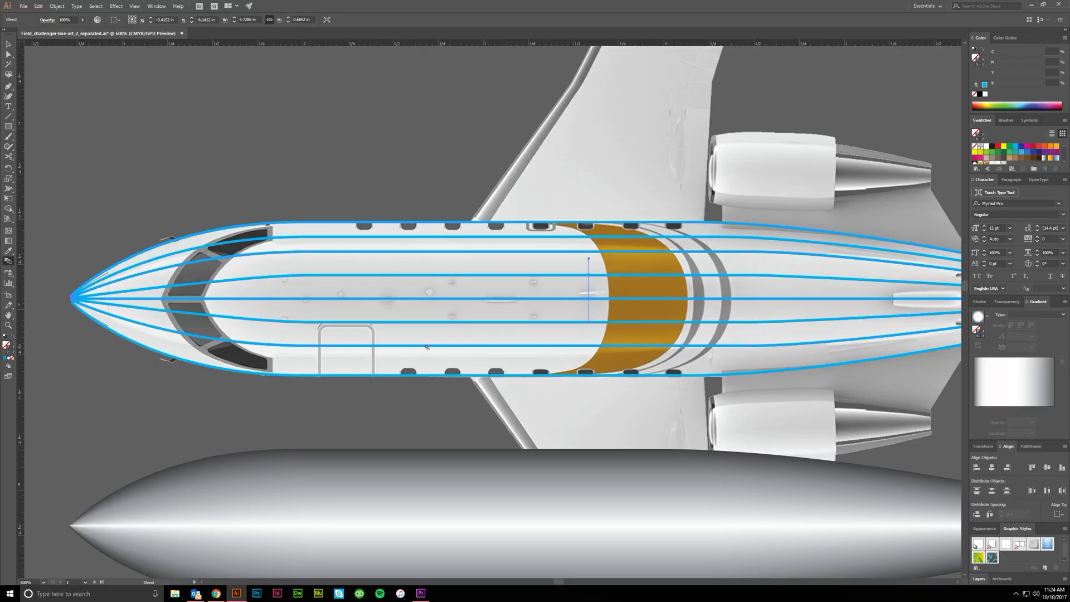
pyautogui.click(422, 376)
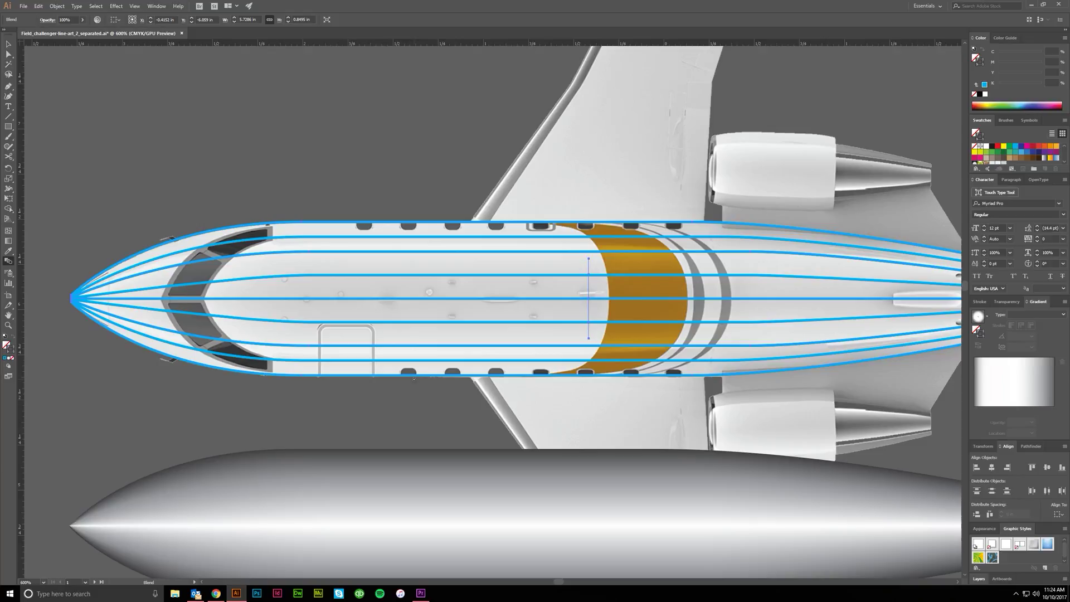
pyautogui.press('v')
pyautogui.scroll(-1, 386, 392)
pyautogui.click(396, 397)
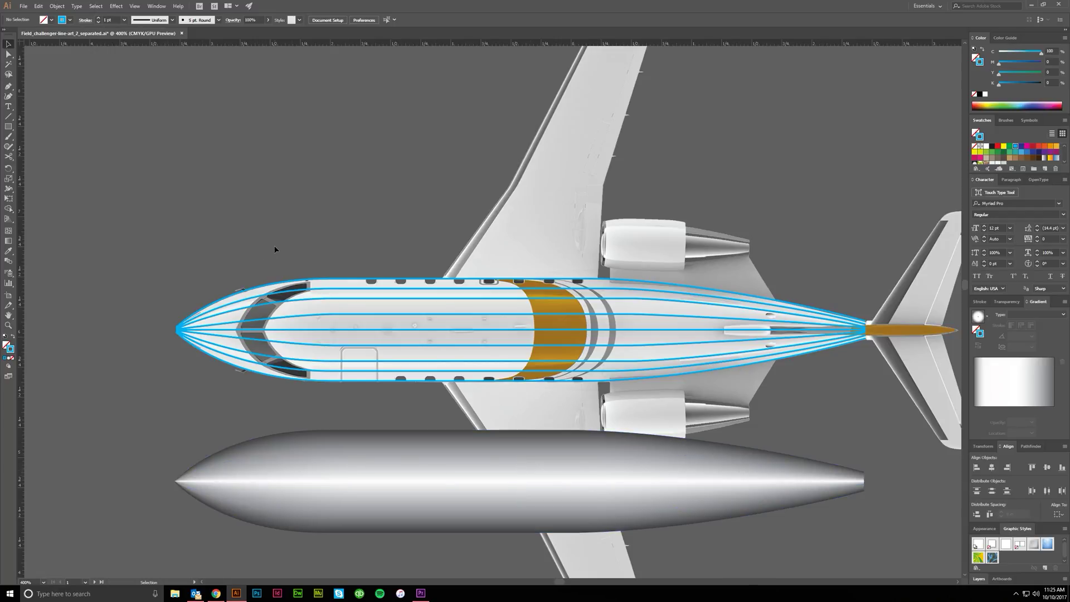
# Select the whole blend and set its stroke weight to 0.25 pt
pyautogui.moveTo(353, 388); pyautogui.dragTo(357, 396)
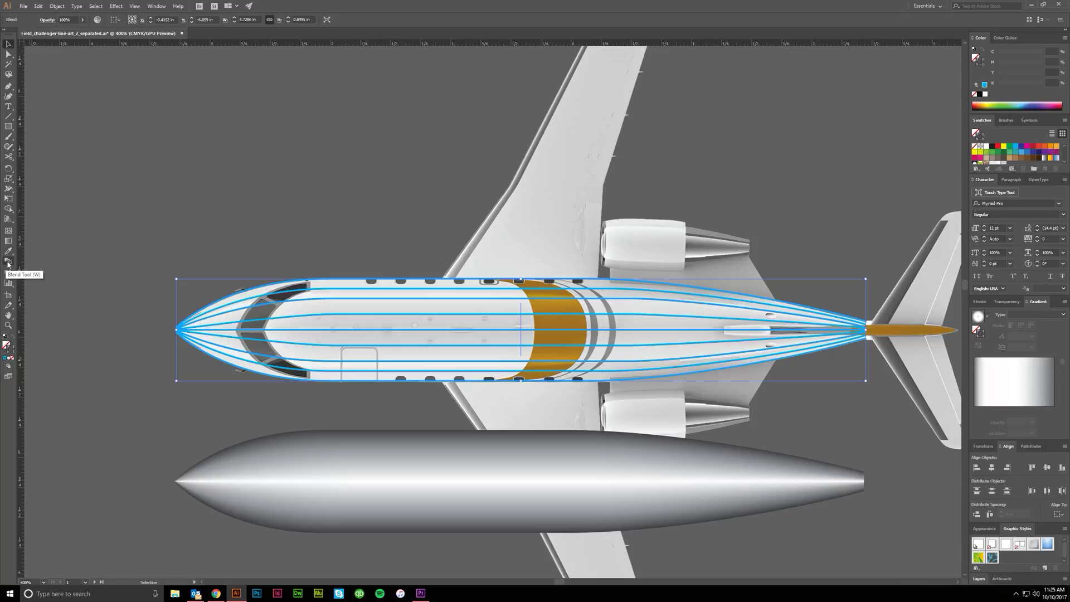
pyautogui.click(979, 302)
pyautogui.click(1028, 314)
pyautogui.click(1030, 326)
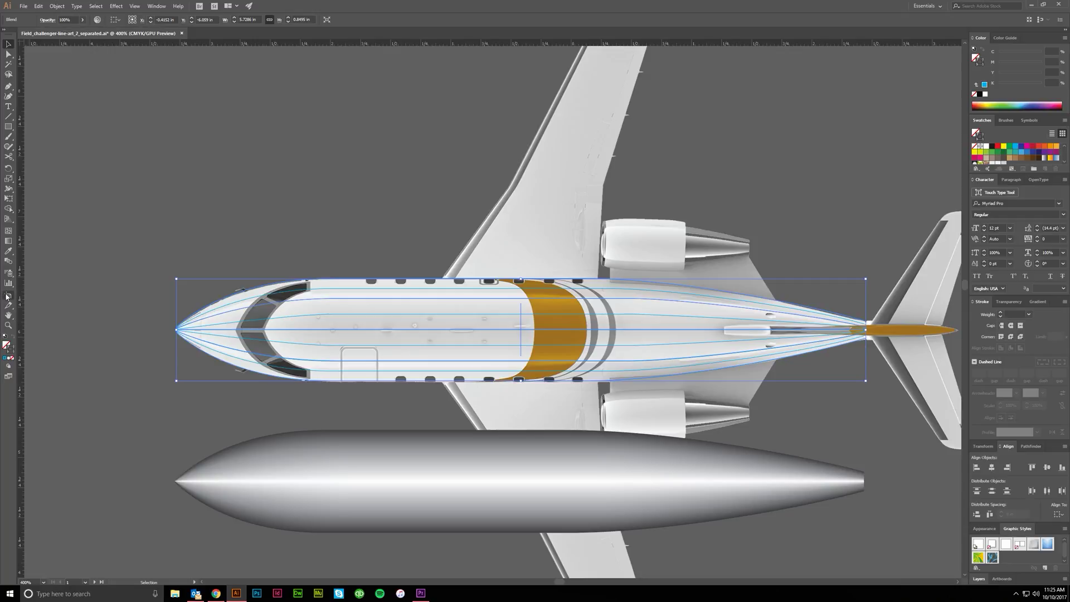
# Set the blend spacing to Specified Steps with preview on, raise the step count until the lines merge into a solid shape, and deselect it
pyautogui.doubleClick(9, 262)
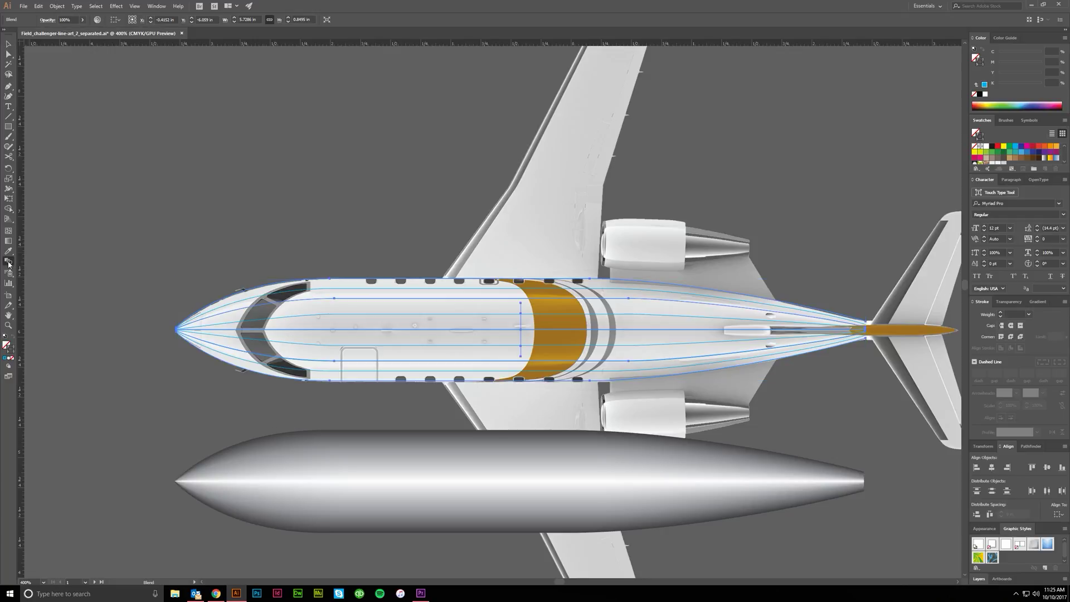
pyautogui.moveTo(152, 99); pyautogui.dragTo(217, 146)
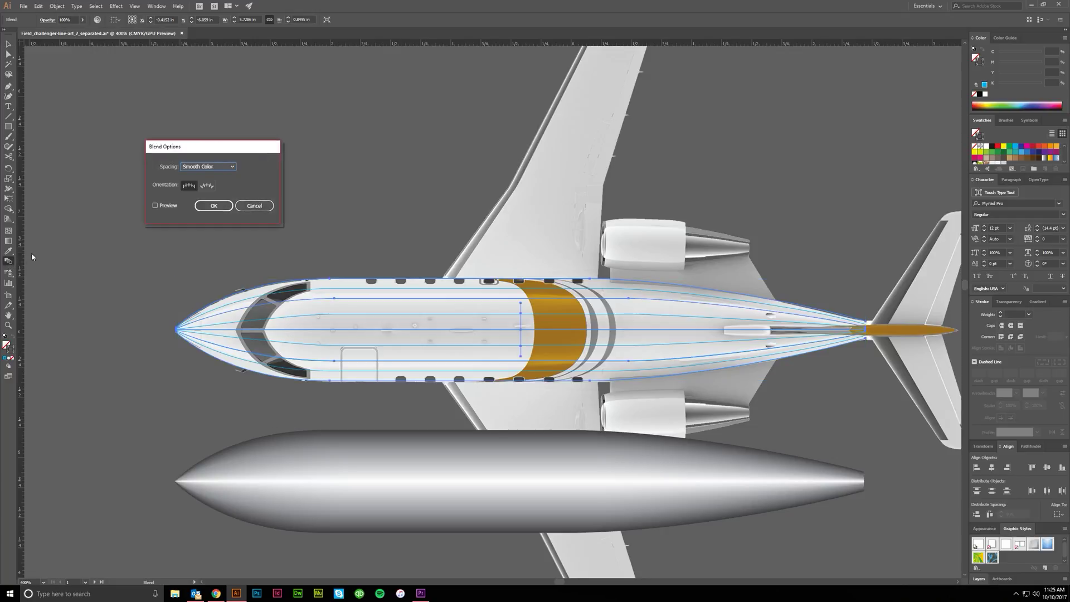
pyautogui.click(226, 165)
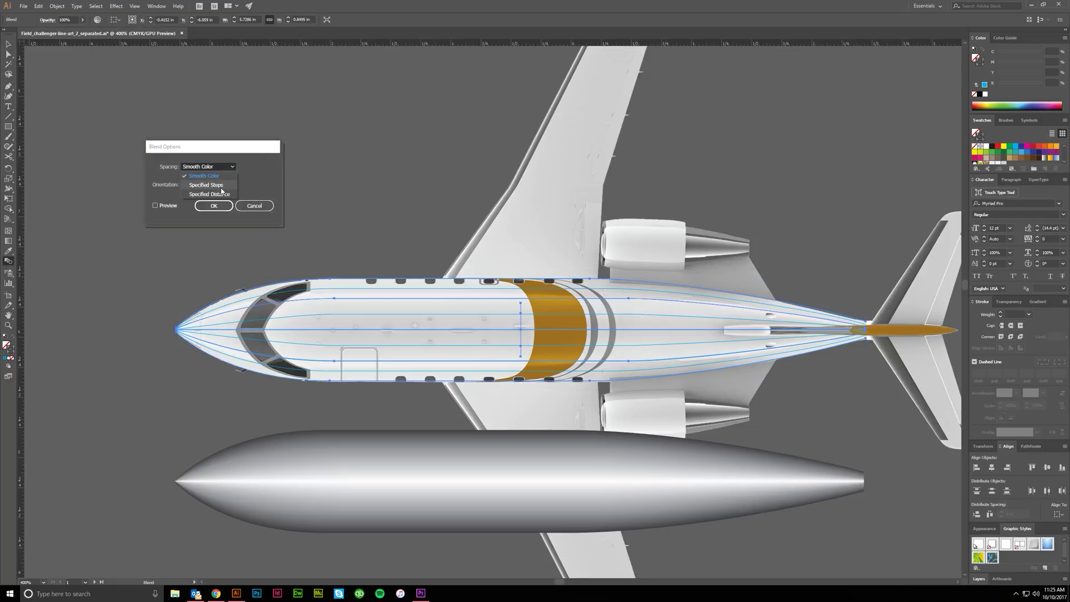
pyautogui.click(219, 186)
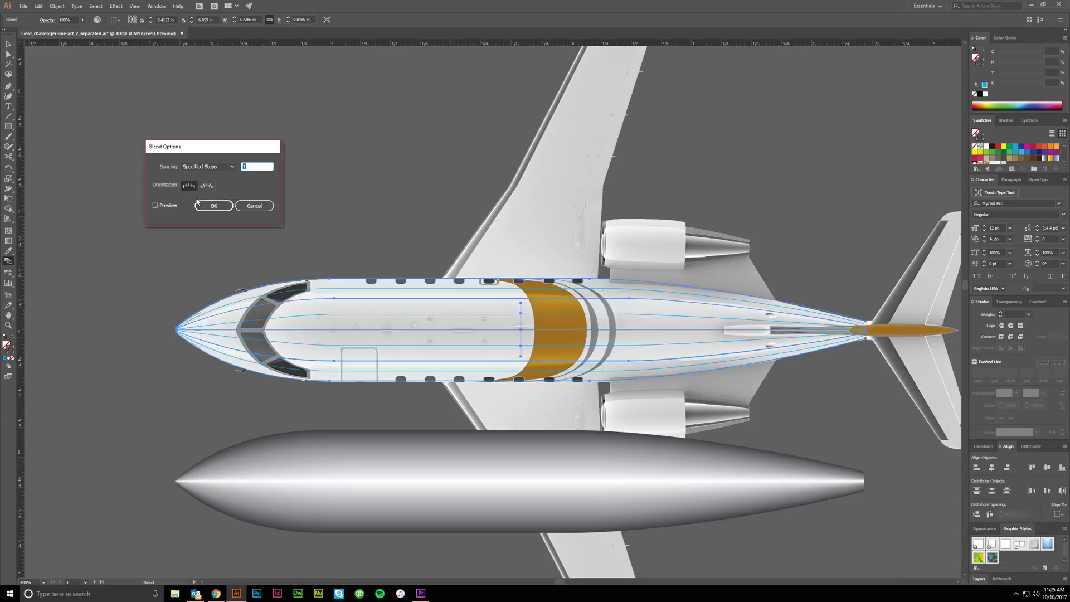
pyautogui.click(156, 206)
pyautogui.click(250, 166)
pyautogui.write('0')
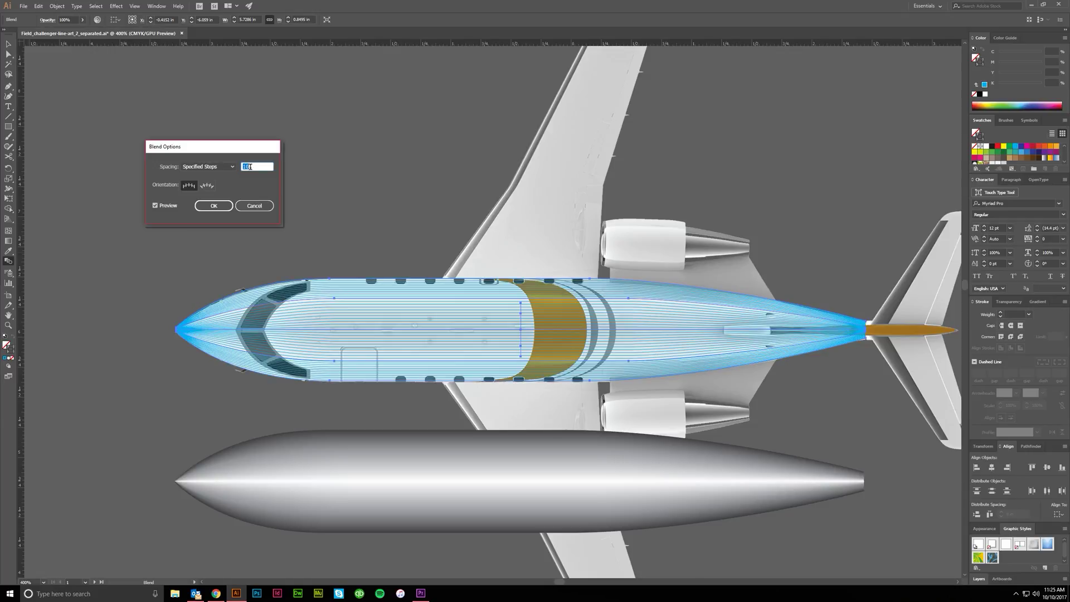
pyautogui.write('2080')
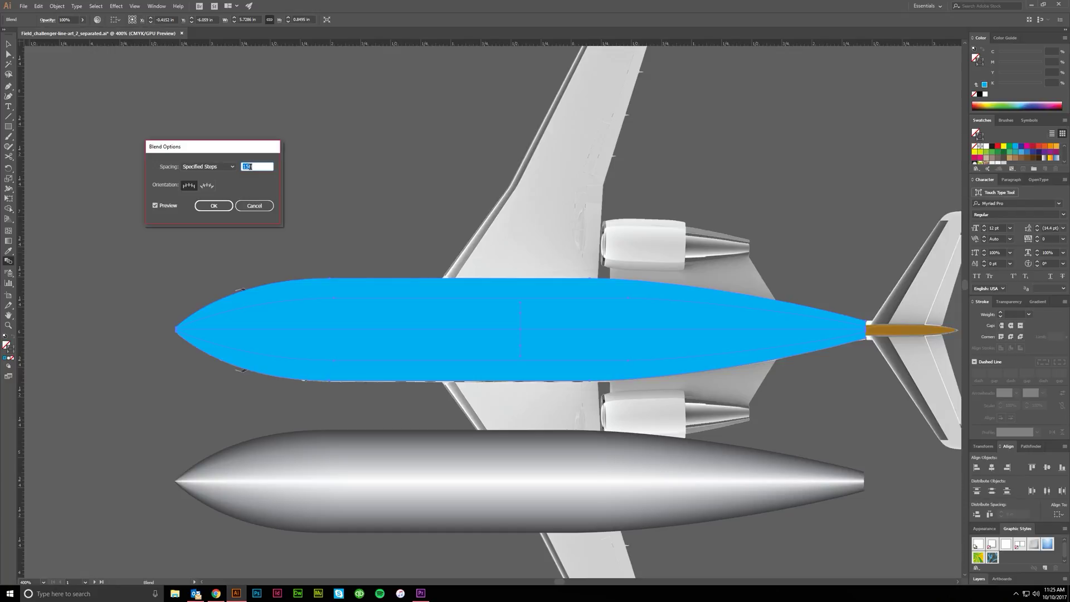
pyautogui.click(209, 209)
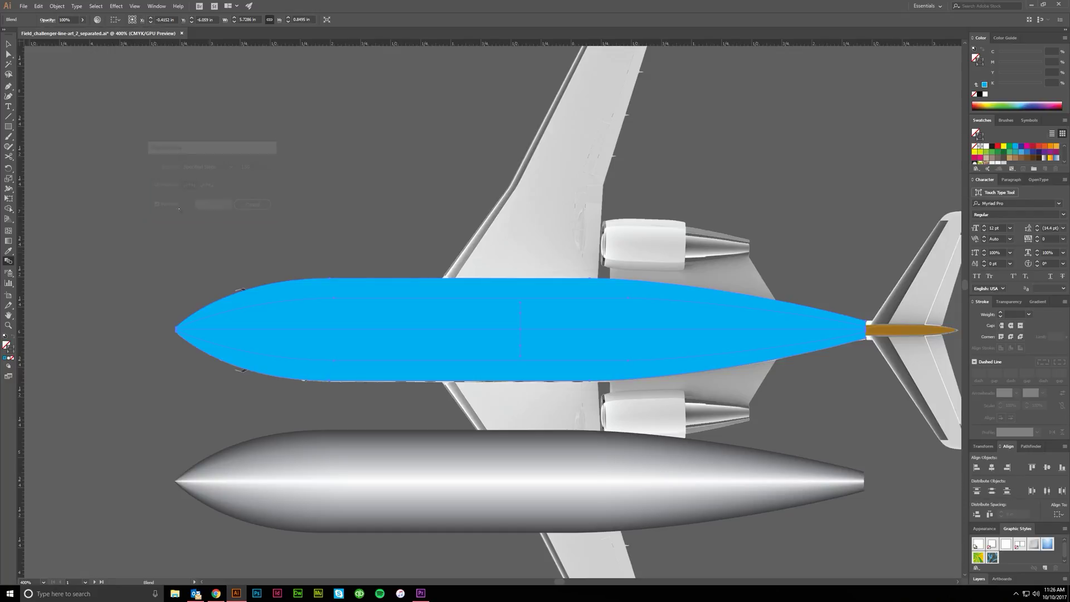
pyautogui.click(9, 44)
pyautogui.click(405, 264)
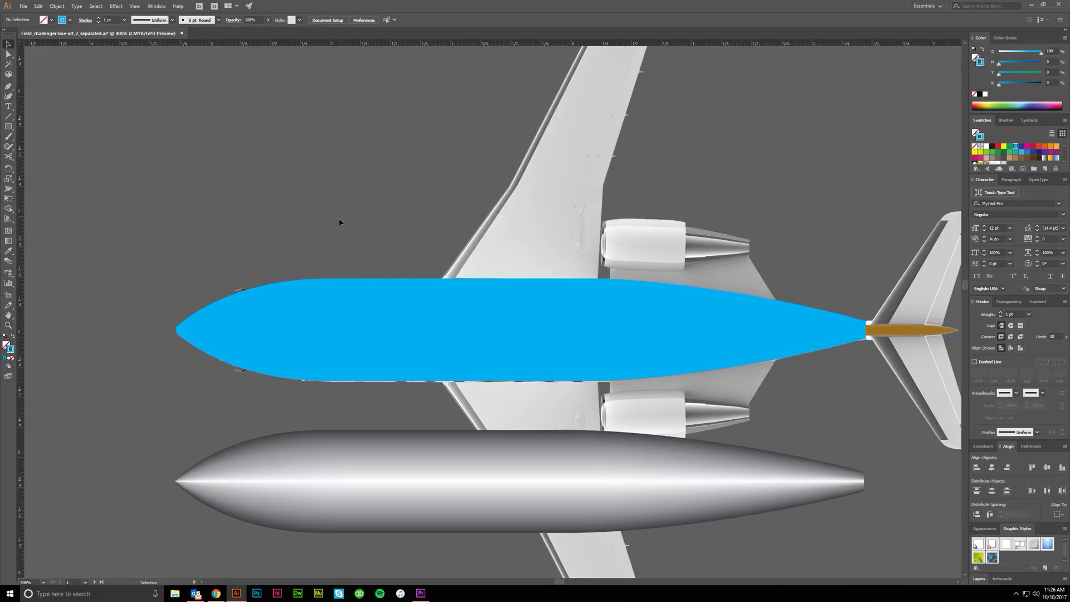
# Move the blended shape up off the airplane's fuselage, and undo the move
pyautogui.hscroll(1, 496, 410)
pyautogui.scroll(3, 475, 399)
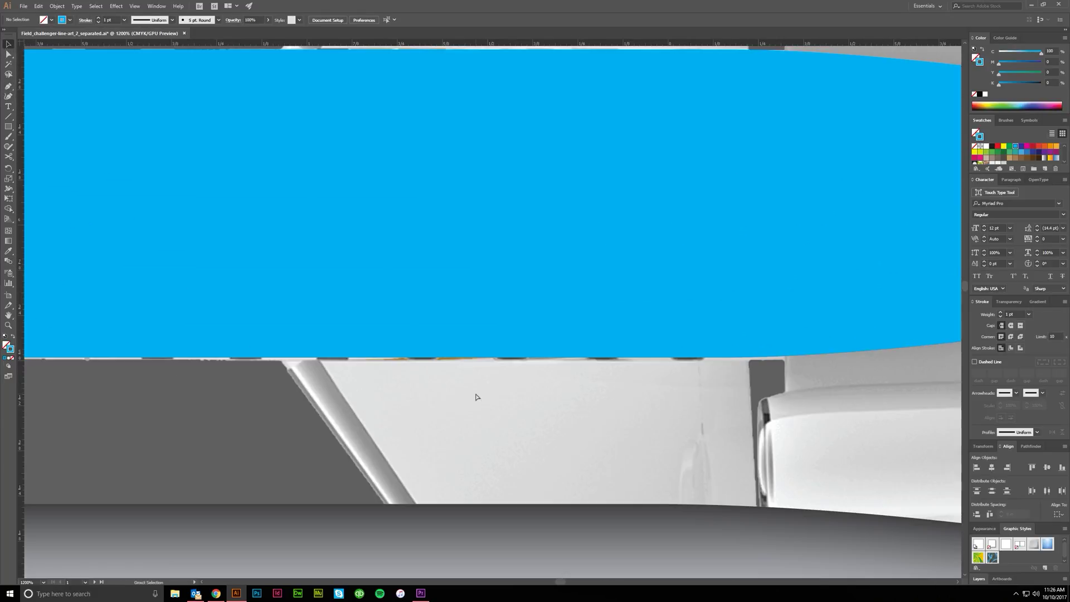
pyautogui.scroll(-3, 513, 167)
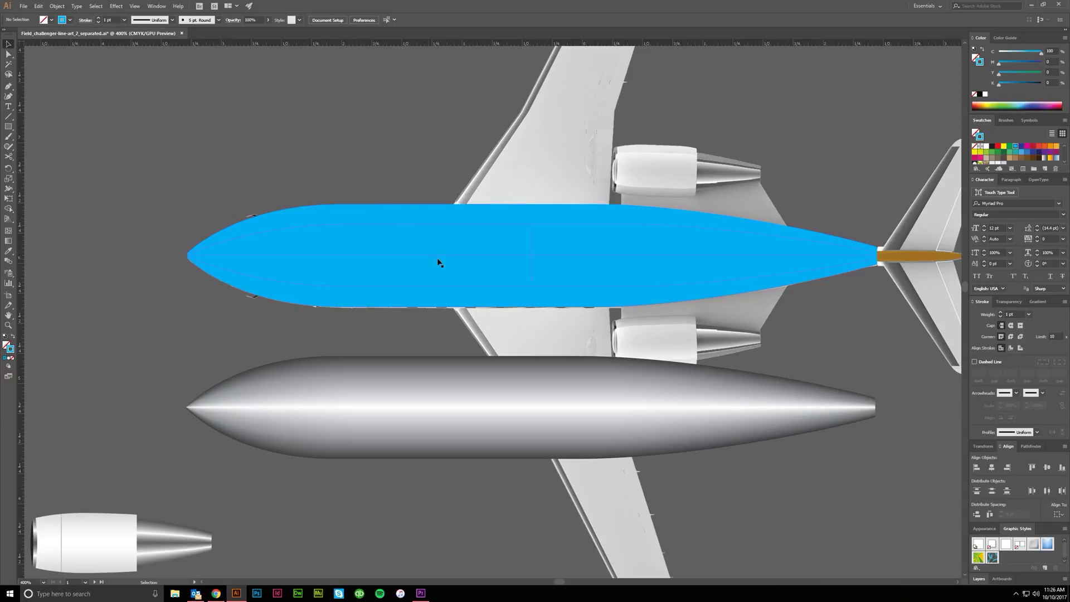
pyautogui.moveTo(440, 258); pyautogui.dragTo(441, 167)
pyautogui.hotkey('ctrl', 'shift', 'a')
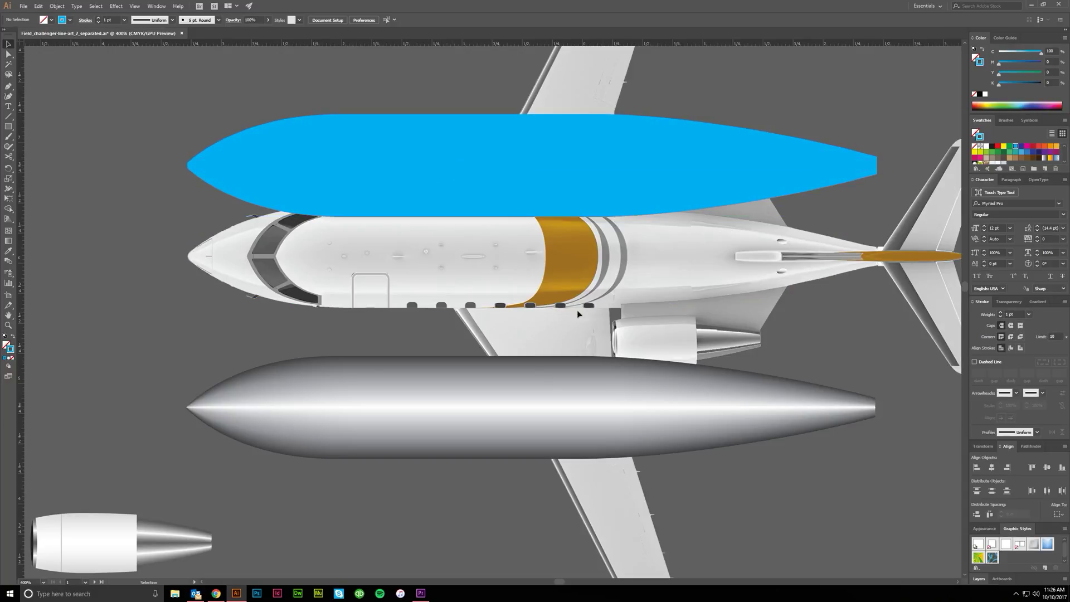
pyautogui.hotkey('ctrl', 'z')
pyautogui.hotkey('ctrl', 'shift', 'a')
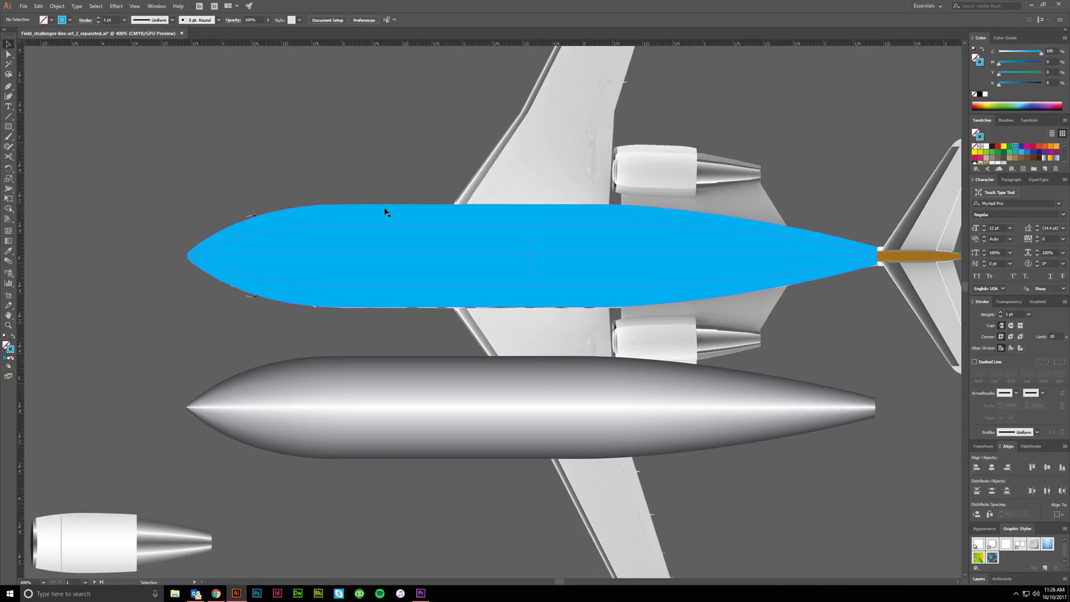
# Select the blend's upper and lower outline paths together, set their stroke color to 90% black, and deselect them
pyautogui.scroll(1, 390, 190)
pyautogui.click(8, 55)
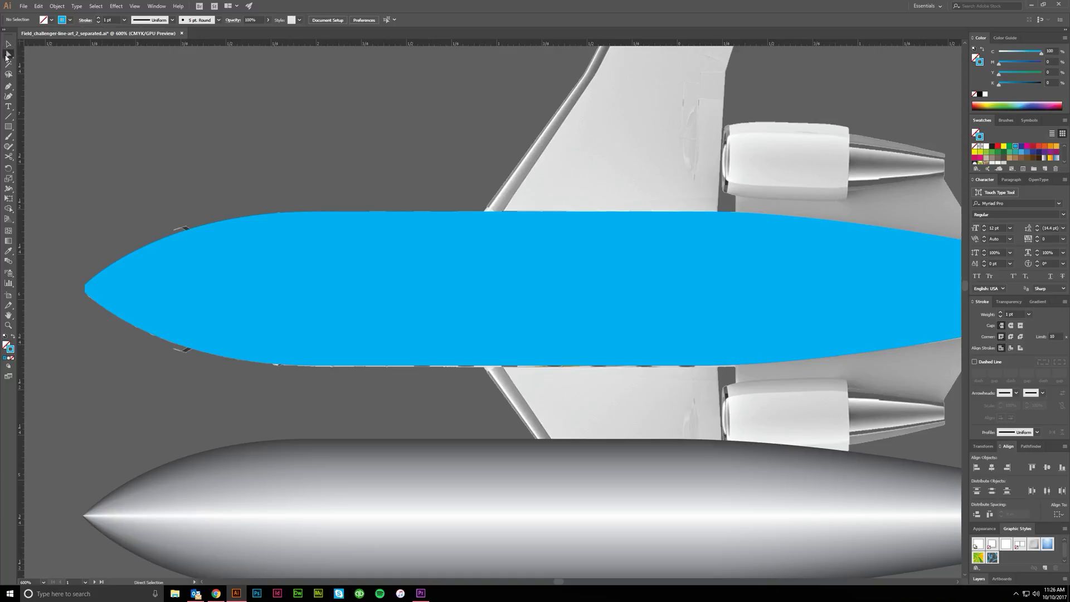
pyautogui.click(349, 213)
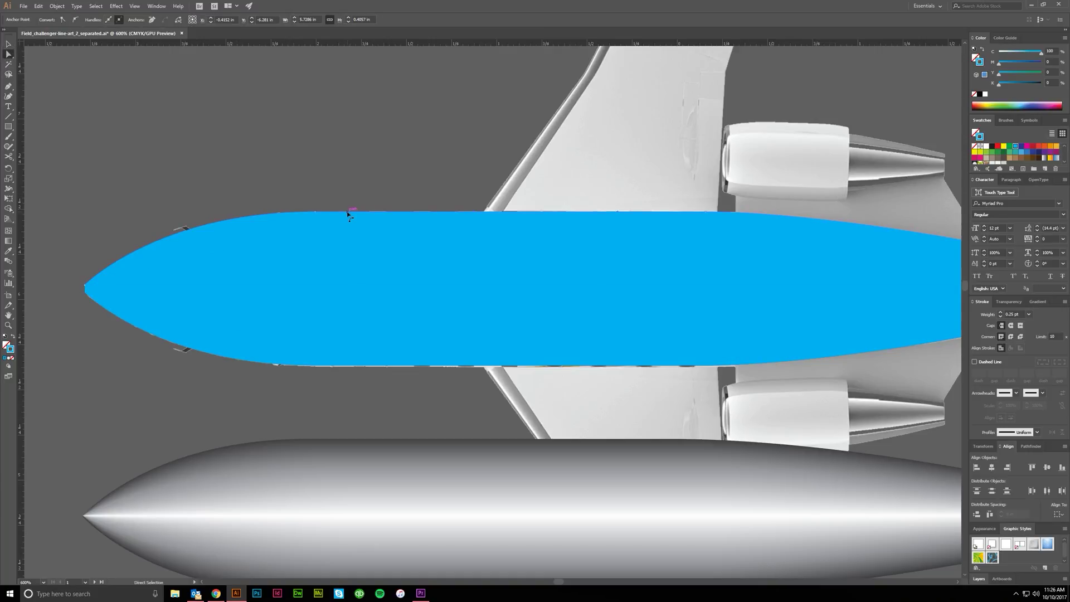
pyautogui.keyDown('shift'); pyautogui.click(347, 366); pyautogui.keyUp('shift')
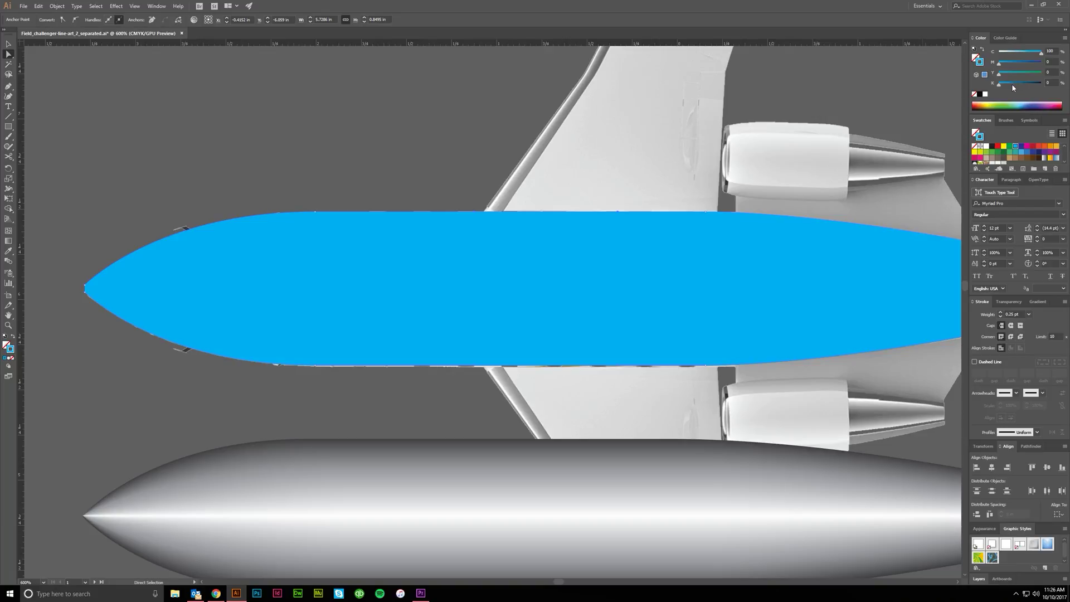
pyautogui.click(984, 94)
pyautogui.moveTo(1000, 86); pyautogui.dragTo(1032, 89)
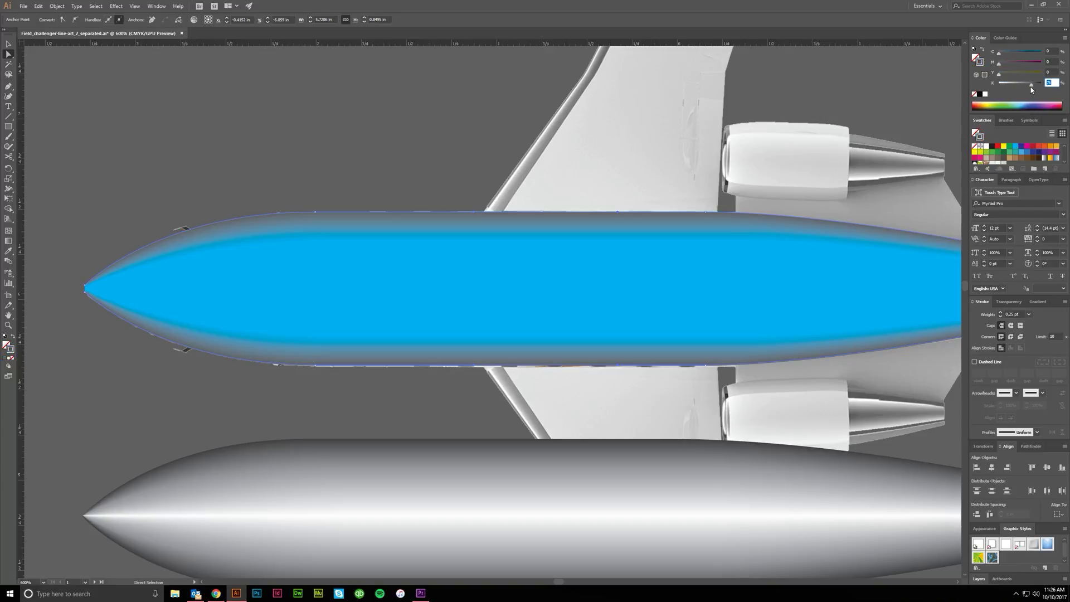
pyautogui.write('90')
pyautogui.press('Tab')
pyautogui.hscroll(2, 324, 149)
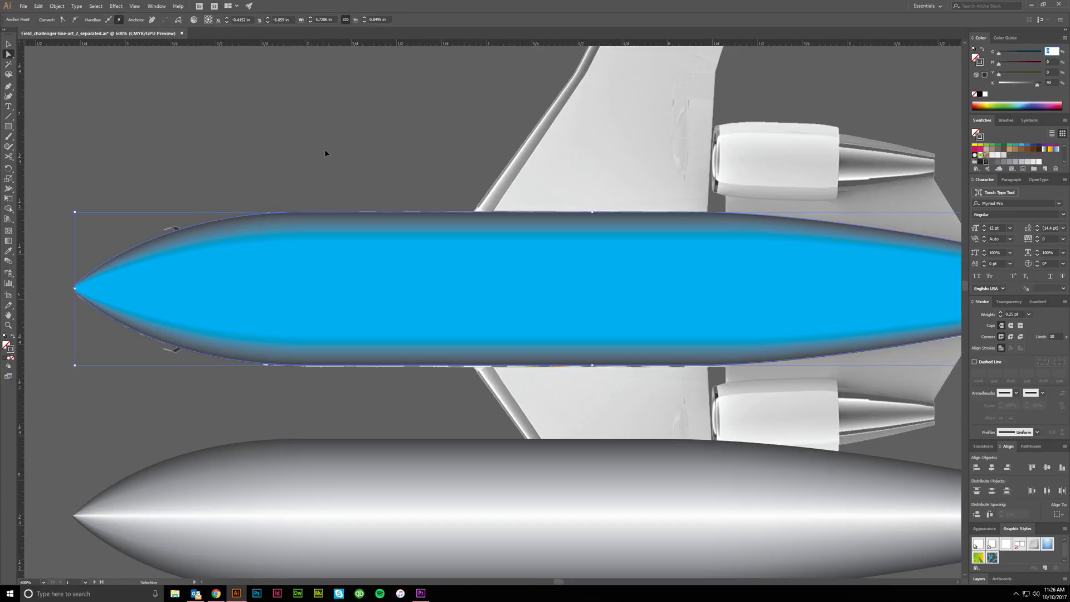
pyautogui.click(337, 162)
pyautogui.scroll(-4, 396, 322)
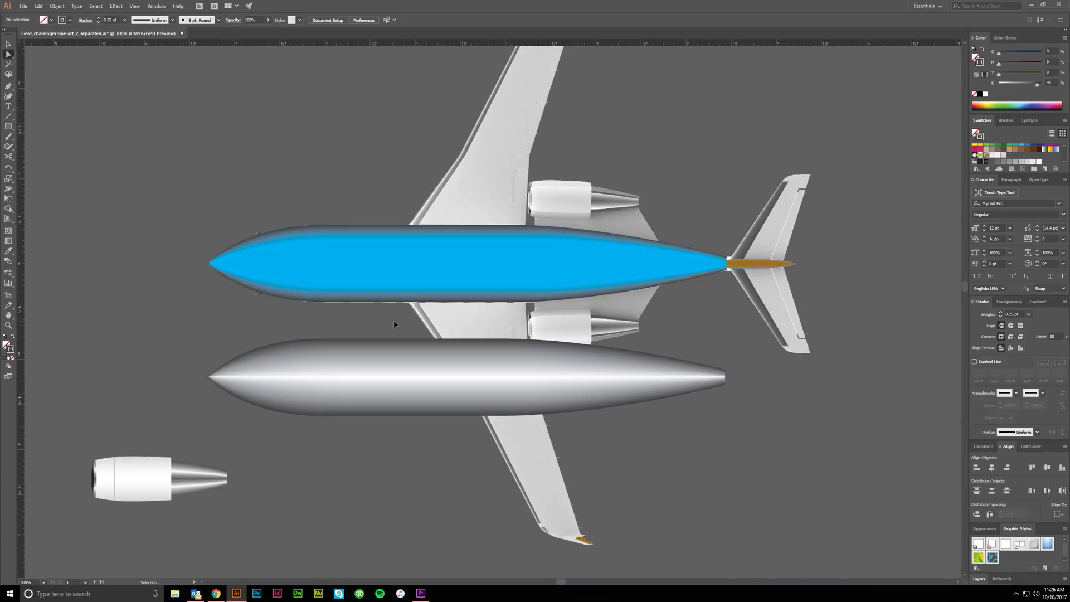
# Select the blend's upper and lower inner contour paths together, set their stroke color to 50% black with no cyan, and deselect them
pyautogui.scroll(4, 396, 322)
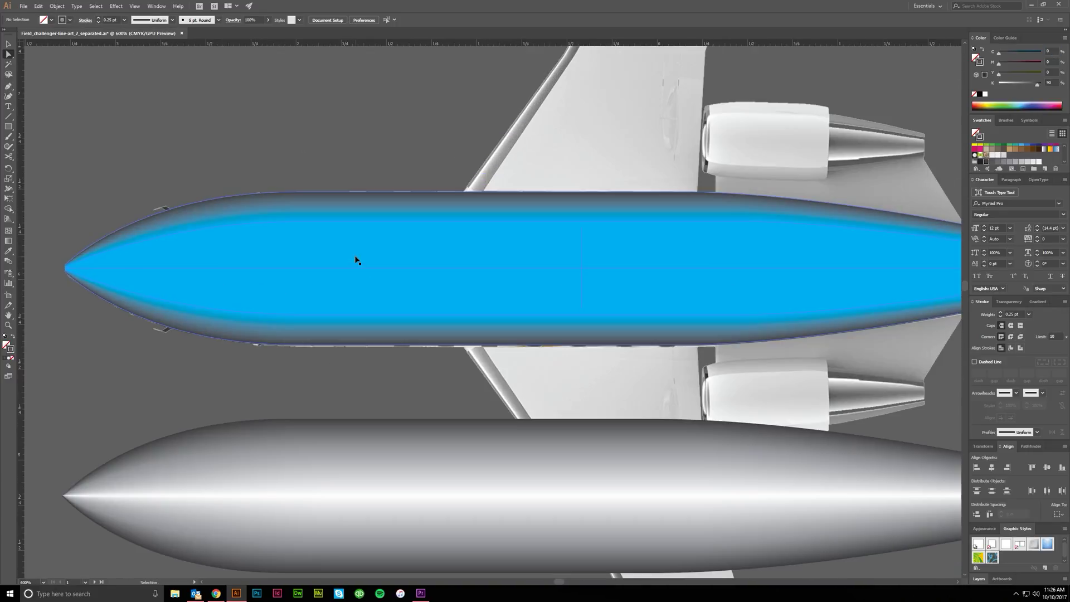
pyautogui.click(372, 221)
pyautogui.keyDown('shift'); pyautogui.click(362, 319); pyautogui.keyUp('shift')
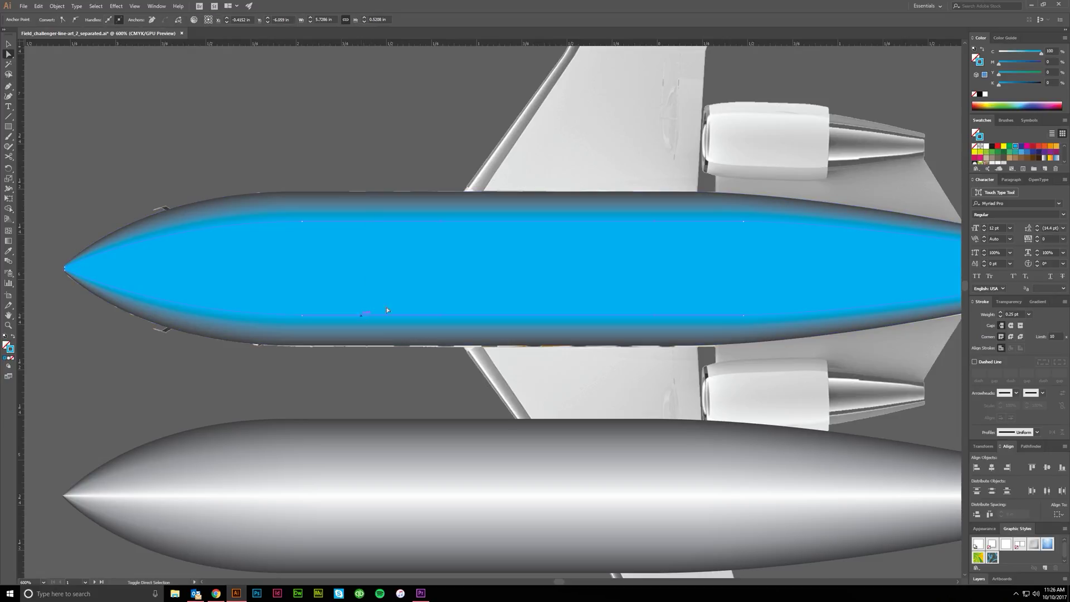
pyautogui.doubleClick(1049, 51)
pyautogui.write('0')
pyautogui.press('Tab')
pyautogui.press('Tab')
pyautogui.press('Tab')
pyautogui.write('50')
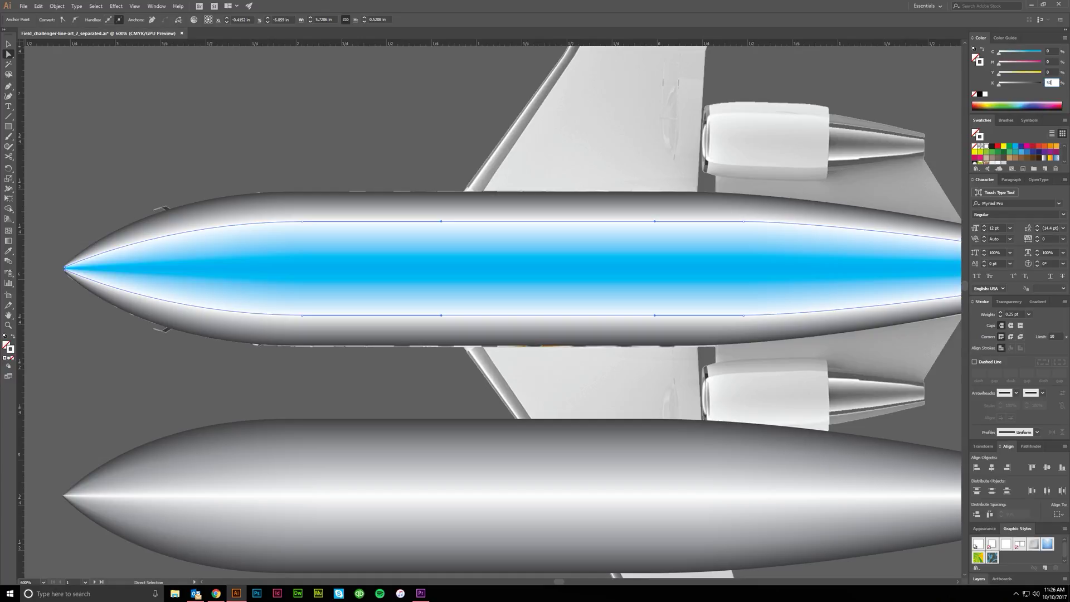
pyautogui.press('Tab')
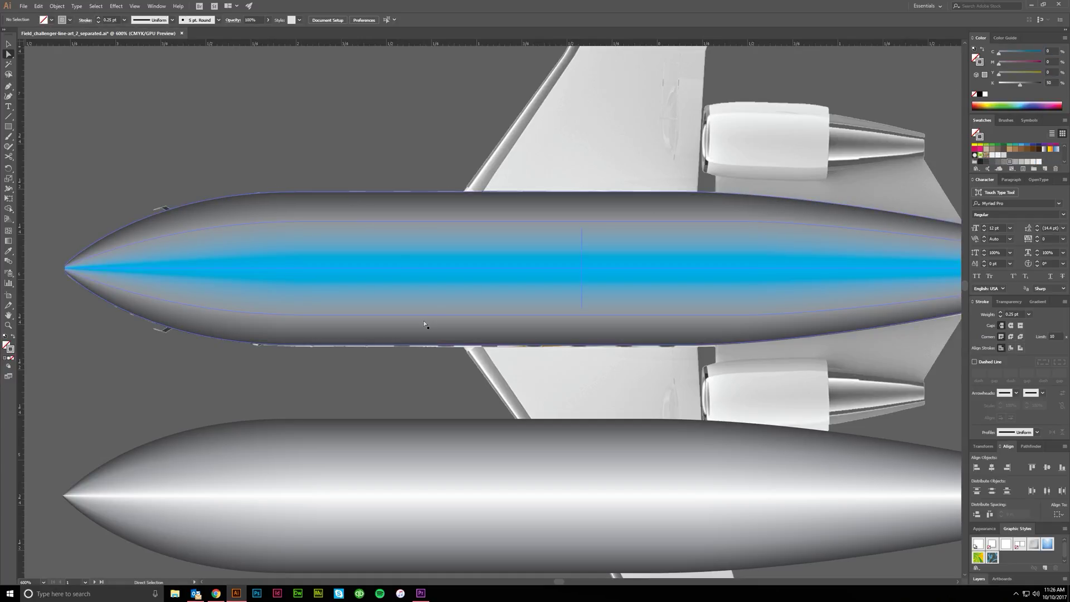
# Set the stroke color of the blend's center line to white and deselect it
pyautogui.click(410, 270)
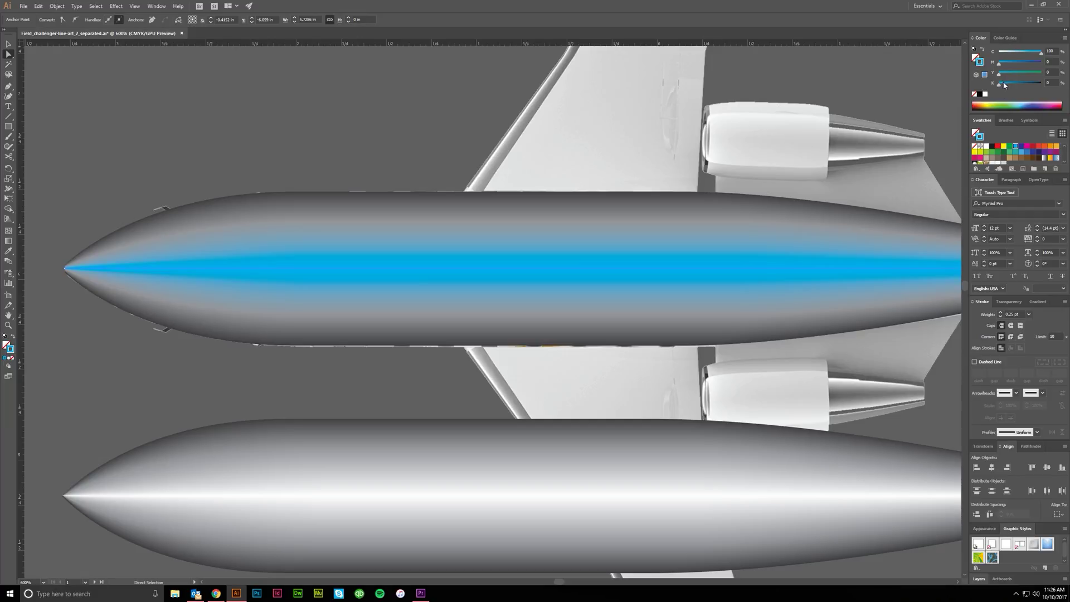
pyautogui.click(985, 94)
pyautogui.click(328, 142)
pyautogui.press('v')
pyautogui.scroll(-1, 332, 133)
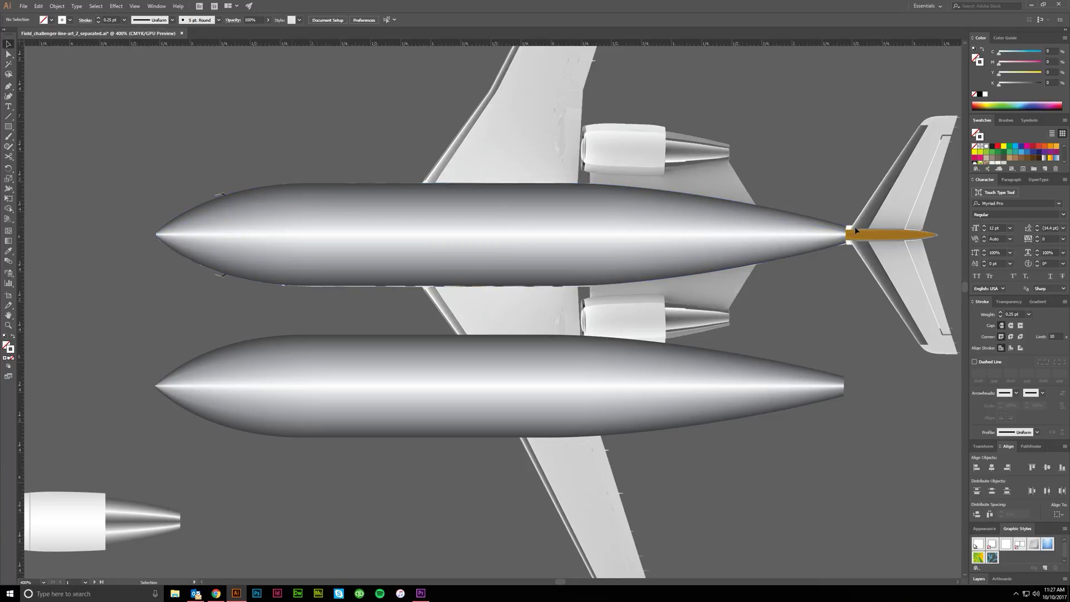
# Move the blended shape up off the airplane's fuselage and deselect it
pyautogui.scroll(1, 172, 172)
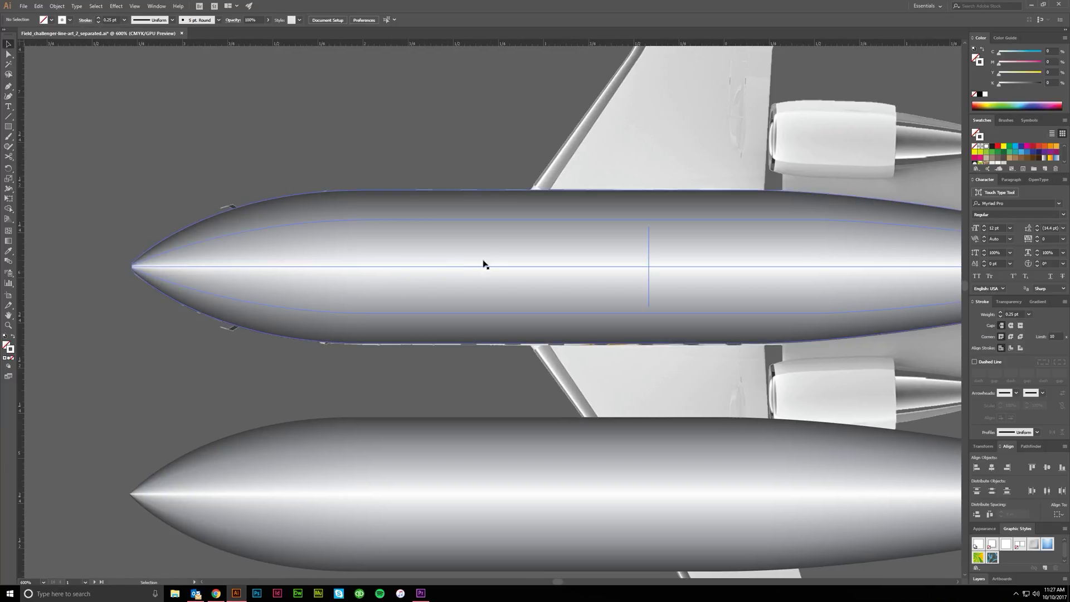
pyautogui.hscroll(2, 718, 274)
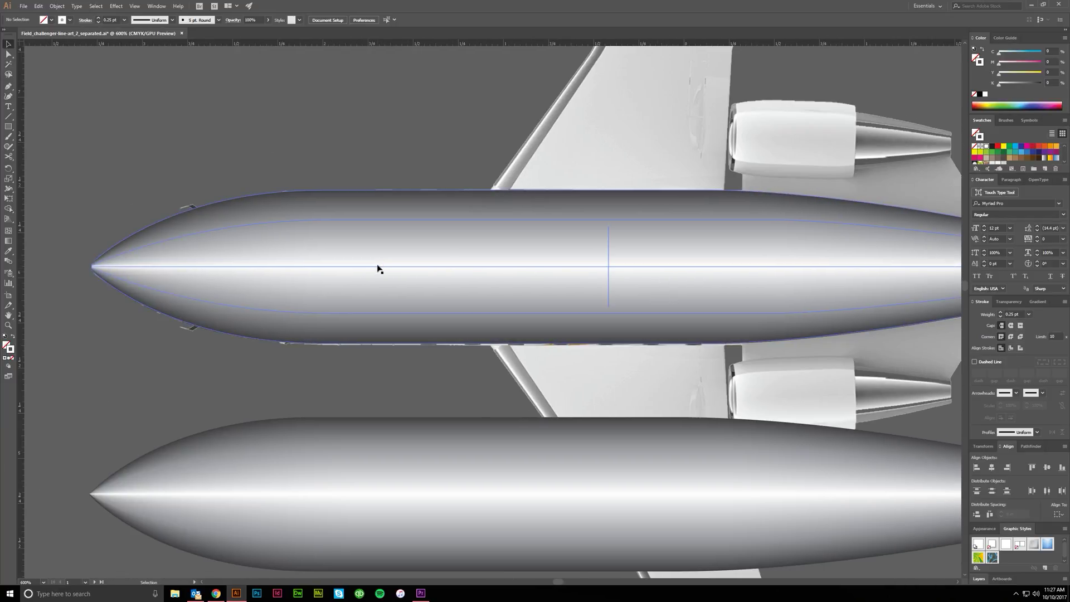
pyautogui.scroll(-2, 377, 269)
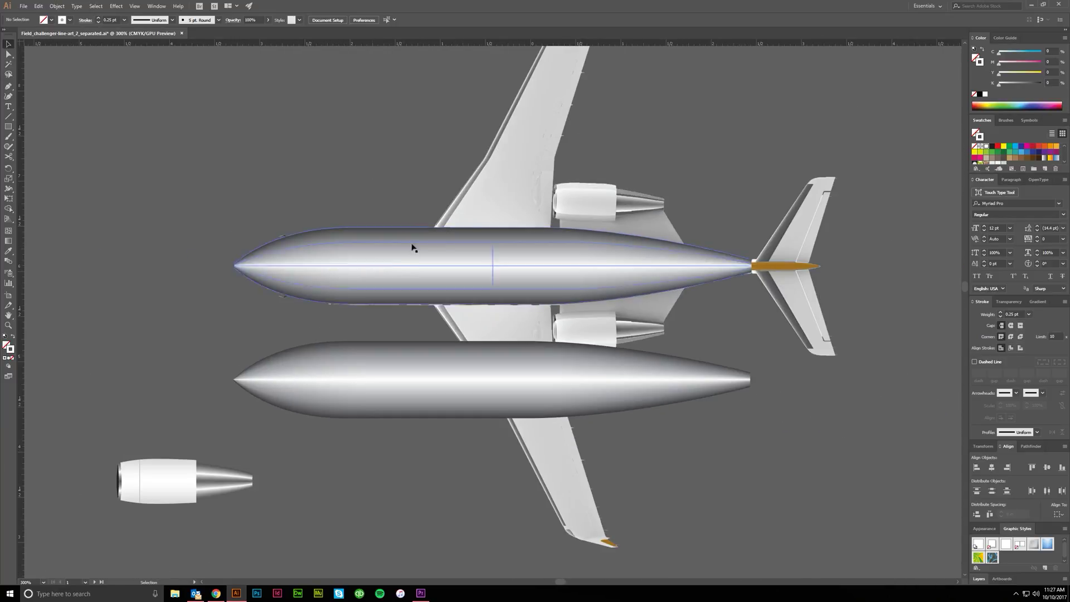
pyautogui.scroll(1, 382, 267)
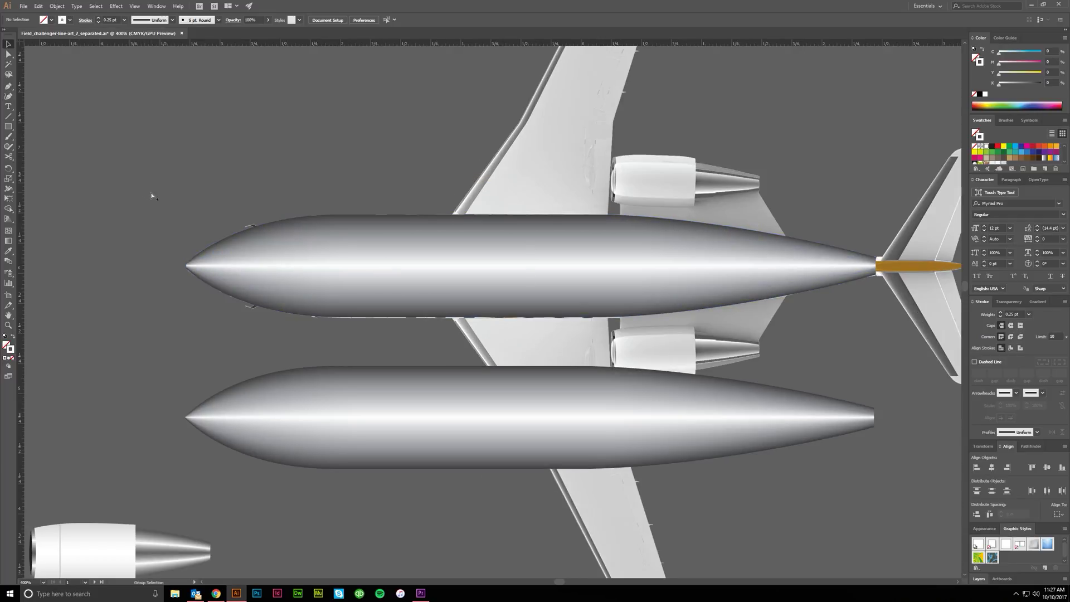
pyautogui.scroll(-2, 152, 195)
pyautogui.hscroll(-1, 245, 217)
pyautogui.moveTo(272, 234); pyautogui.dragTo(226, 138)
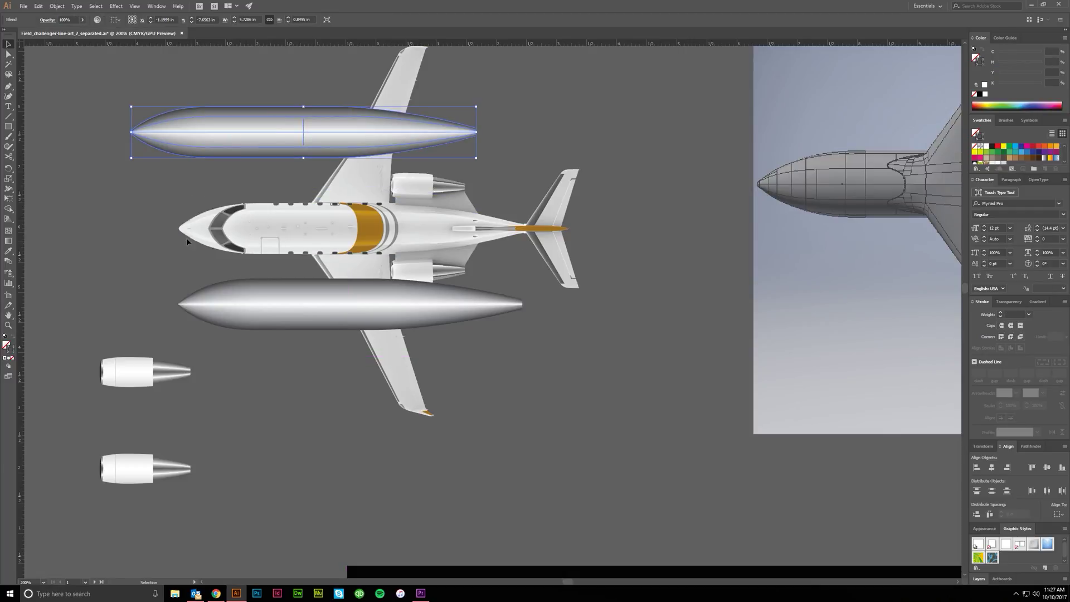
pyautogui.click(186, 237)
pyautogui.hscroll(-2, 158, 220)
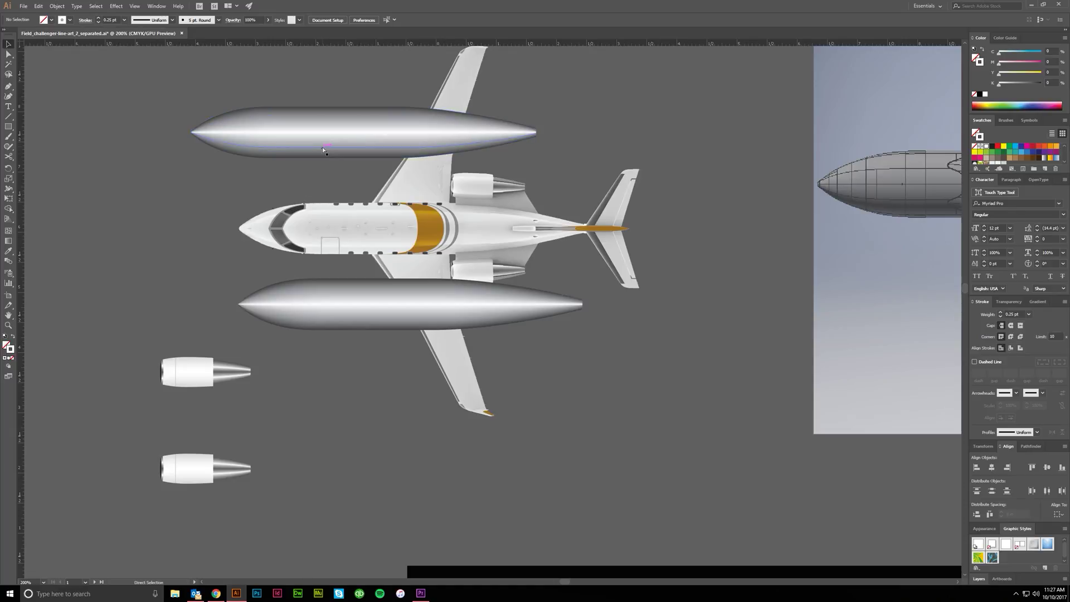
# Inspect the moved blend's contour lines in outline view and return to preview
pyautogui.hotkey('ctrl', 'y')
pyautogui.scroll(3, 291, 102)
pyautogui.hscroll(-3, 322, 235)
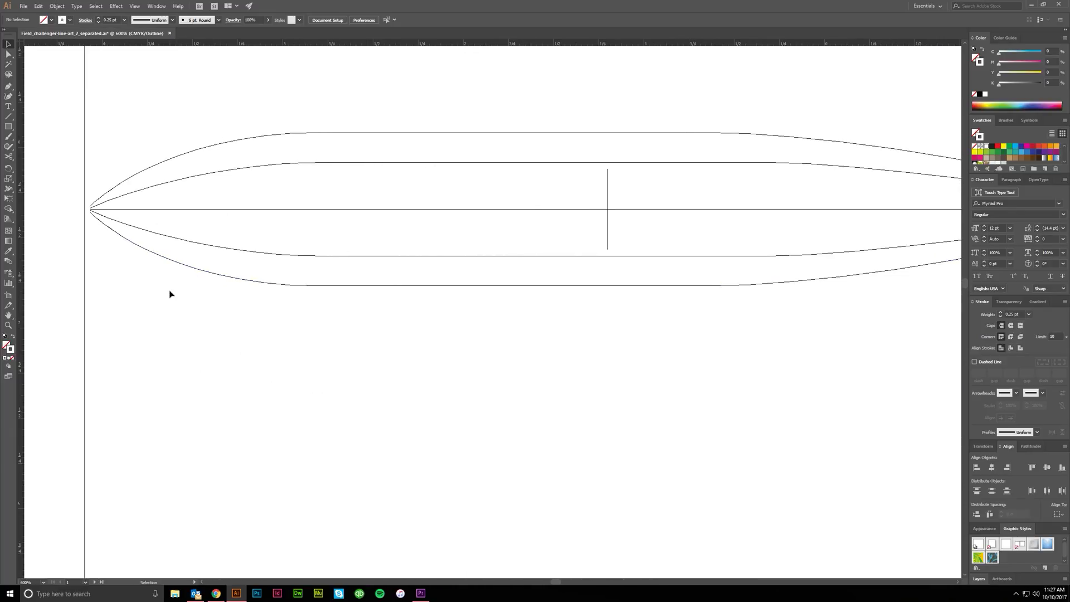
pyautogui.hotkey('ctrl', 'y')
pyautogui.scroll(-2, 376, 299)
# Select the blend, examine its paths and anchor points in outline view, and deselect it in preview
pyautogui.keyDown('alt'); pyautogui.click(367, 262); pyautogui.keyUp('alt')
pyautogui.scroll(3, 336, 247)
pyautogui.hotkey('ctrl', 'y')
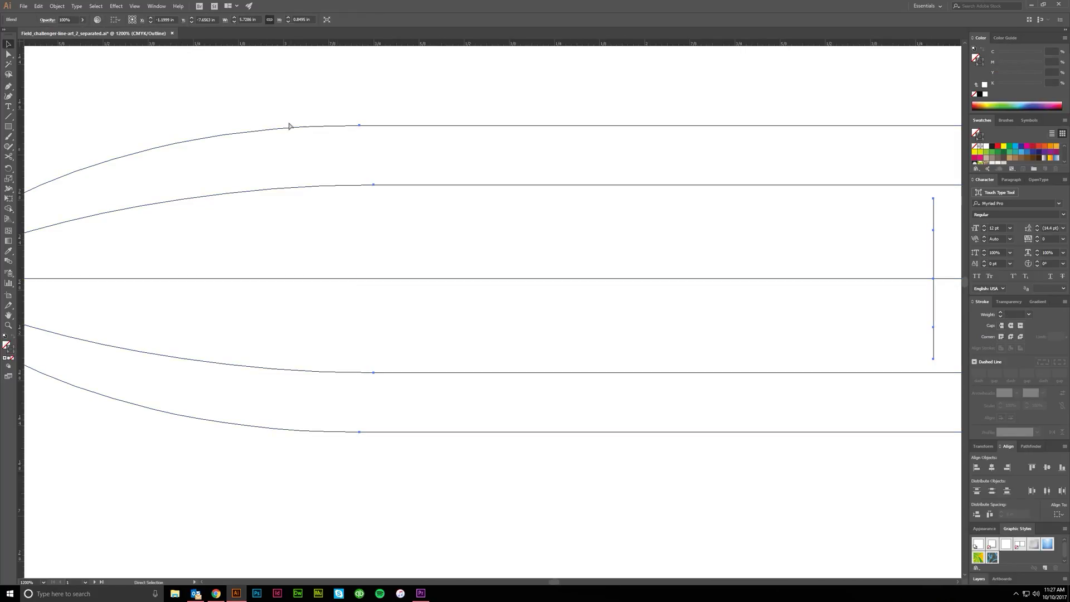
pyautogui.press('v')
pyautogui.click(359, 126)
pyautogui.hotkey('ctrl', 'y')
pyautogui.scroll(-4, 355, 397)
pyautogui.click(420, 314)
pyautogui.hscroll(1, 421, 313)
pyautogui.scroll(-3, 421, 316)
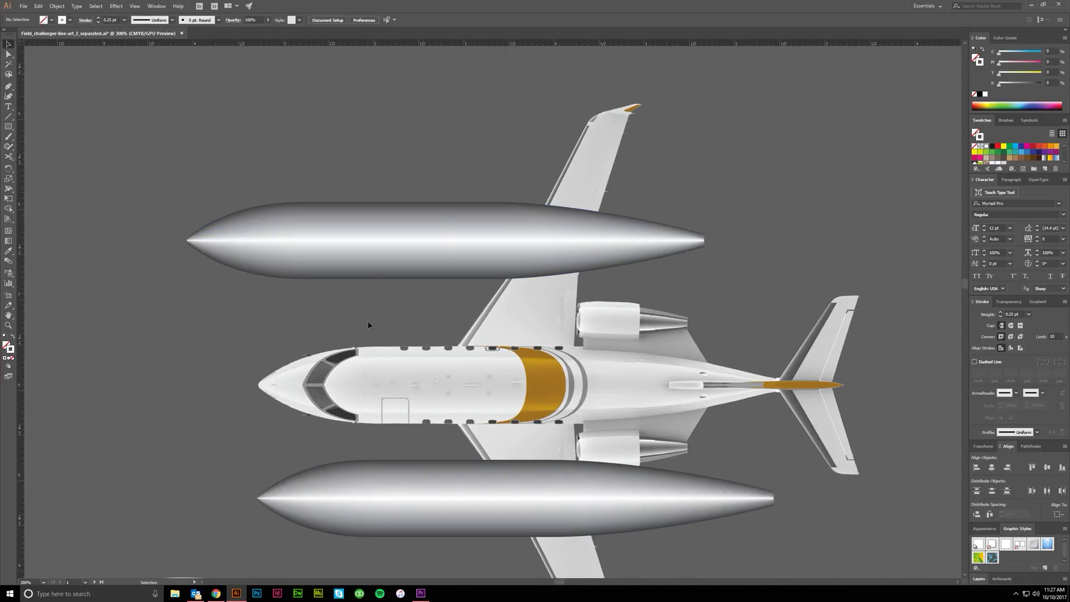
# Move the blended shape back onto the airplane's fuselage and deselect it
pyautogui.scroll(-1, 363, 263)
pyautogui.press('v')
pyautogui.click(396, 243)
pyautogui.moveTo(377, 239); pyautogui.dragTo(395, 336)
pyautogui.press('a')
pyautogui.hotkey('ctrl', '=')
pyautogui.scroll(-1, 401, 372)
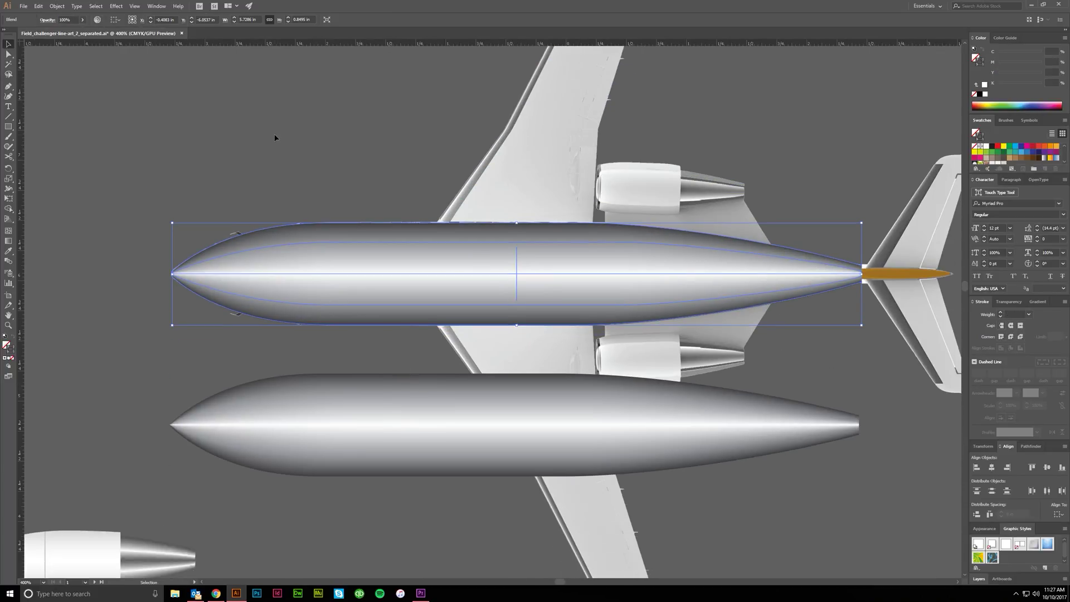
pyautogui.click(275, 136)
# Clear away the duplicate blended shape below the fuselage and check the remaining blend in outline view
pyautogui.hscroll(1, 346, 304)
pyautogui.scroll(-1, 349, 300)
pyautogui.moveTo(376, 419); pyautogui.dragTo(345, 294)
pyautogui.hotkey('ctrl', 'shift', 'a')
pyautogui.hotkey('ctrl', 'y')
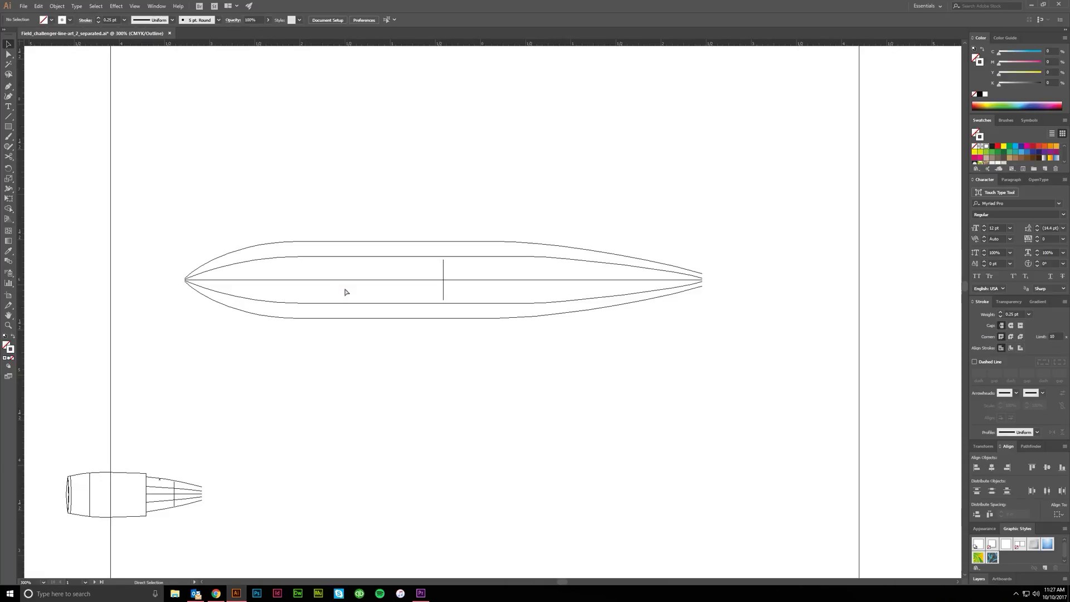
pyautogui.hotkey('ctrl', 'y')
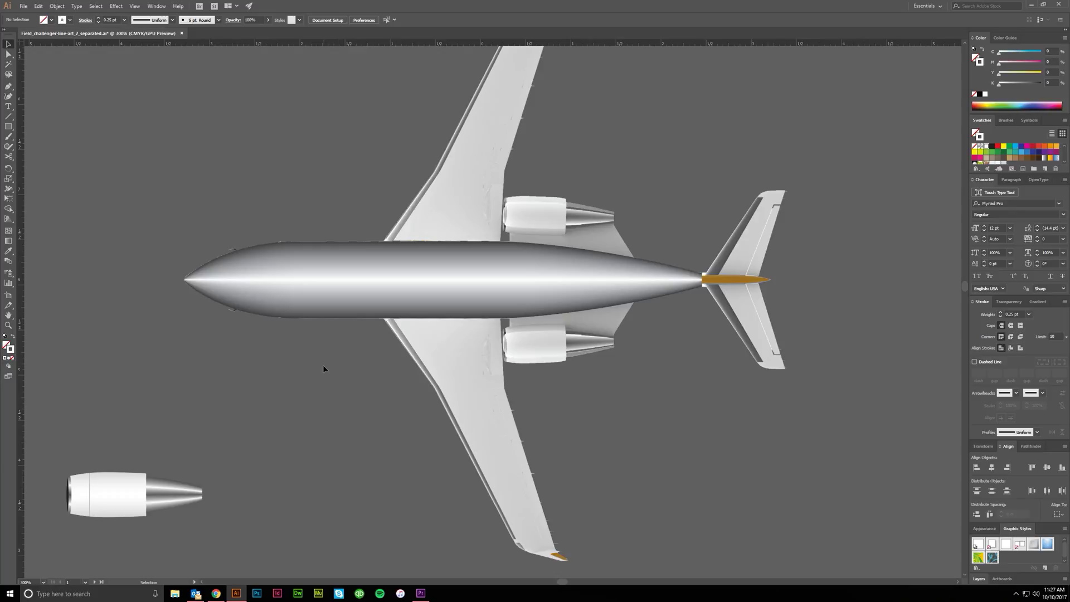
# Select the blend's upper outline path, lighten its stroke color to 10% black, and deselect it
pyautogui.scroll(1, 322, 369)
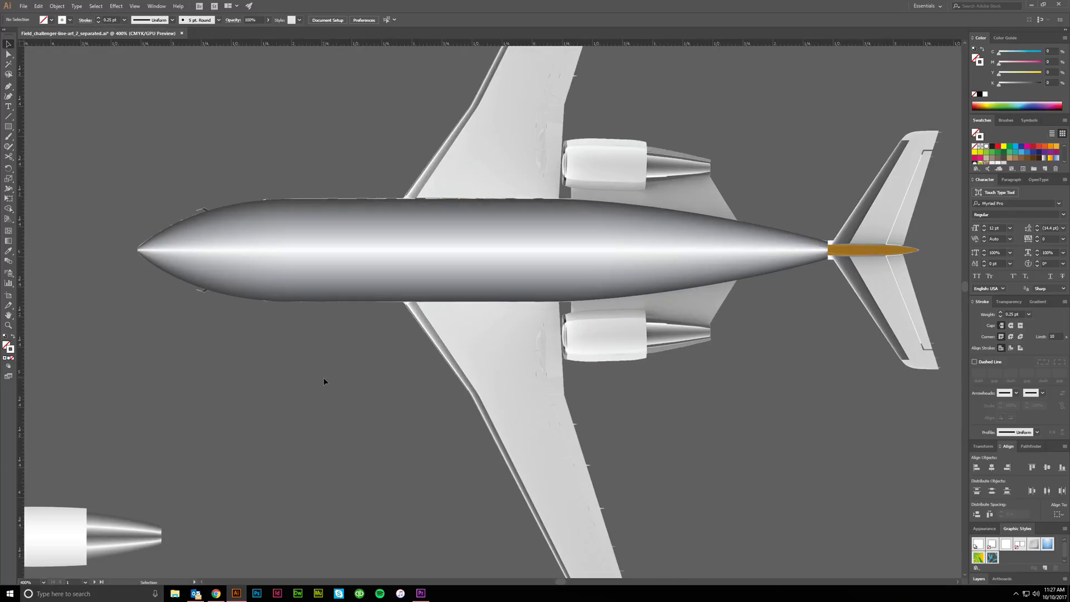
pyautogui.scroll(1, 326, 376)
pyautogui.press('a')
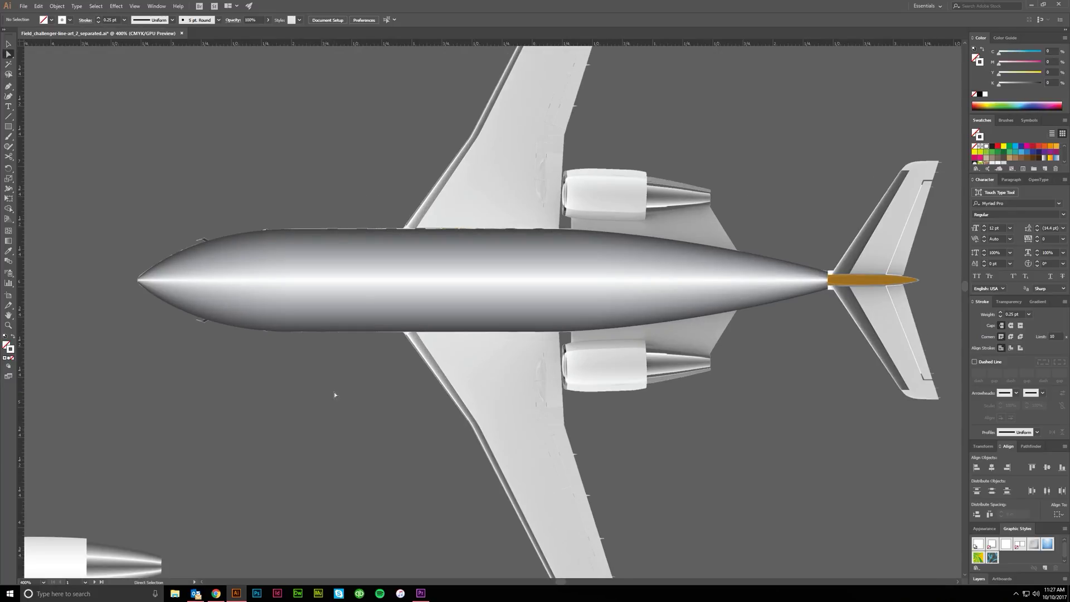
pyautogui.click(374, 229)
pyautogui.click(342, 186)
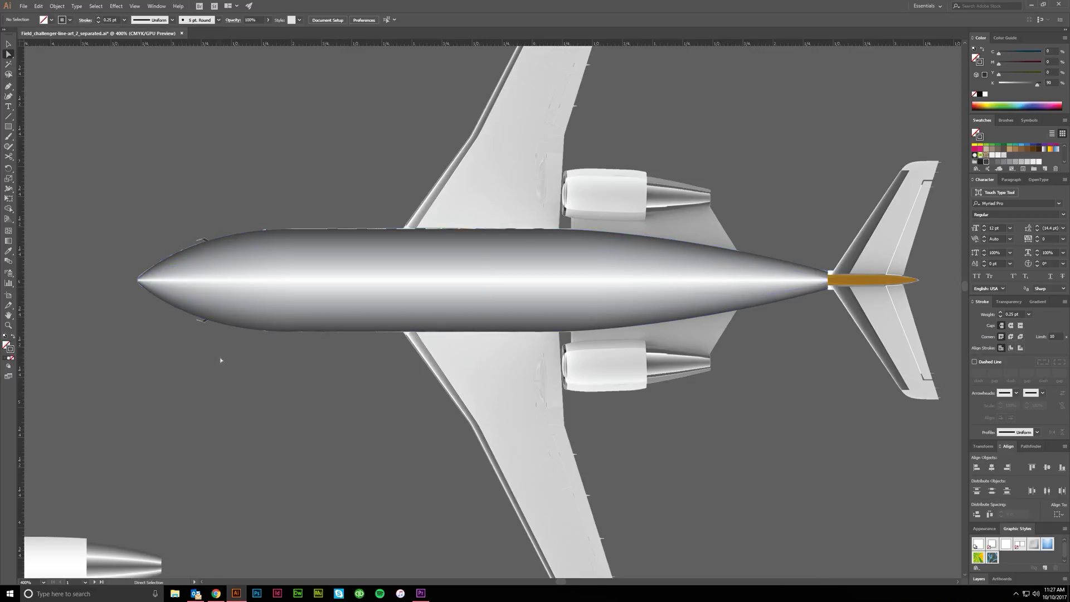
pyautogui.click(291, 229)
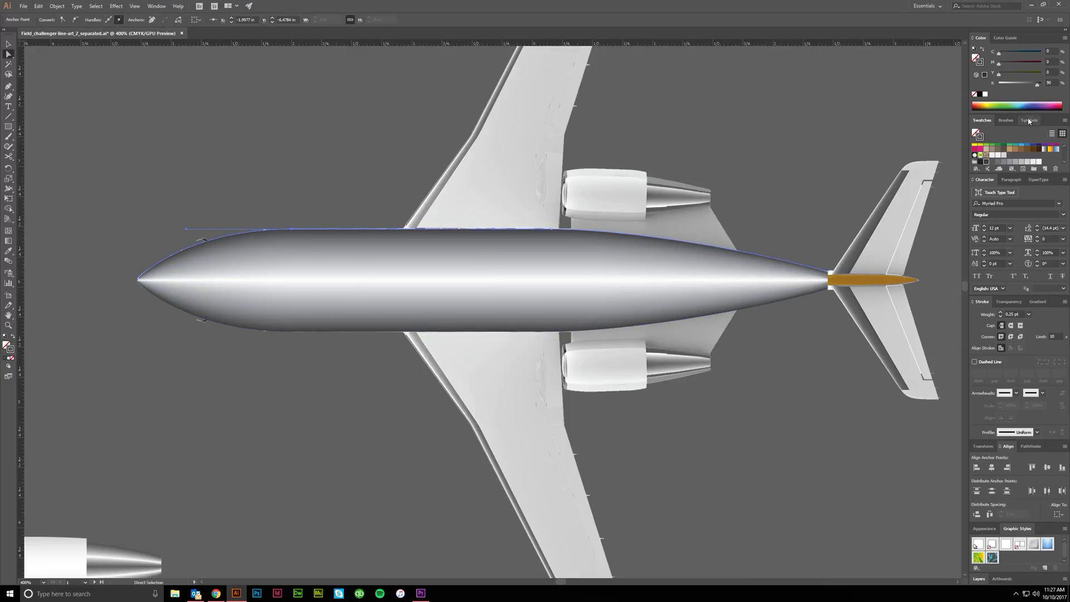
pyautogui.moveTo(1035, 87); pyautogui.dragTo(1005, 84)
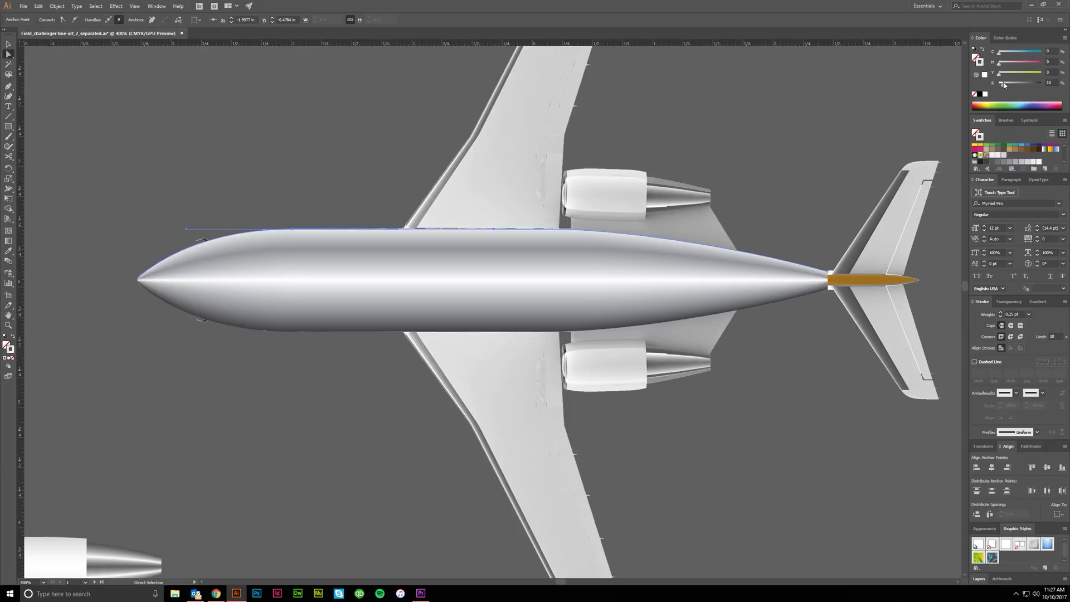
pyautogui.click(205, 175)
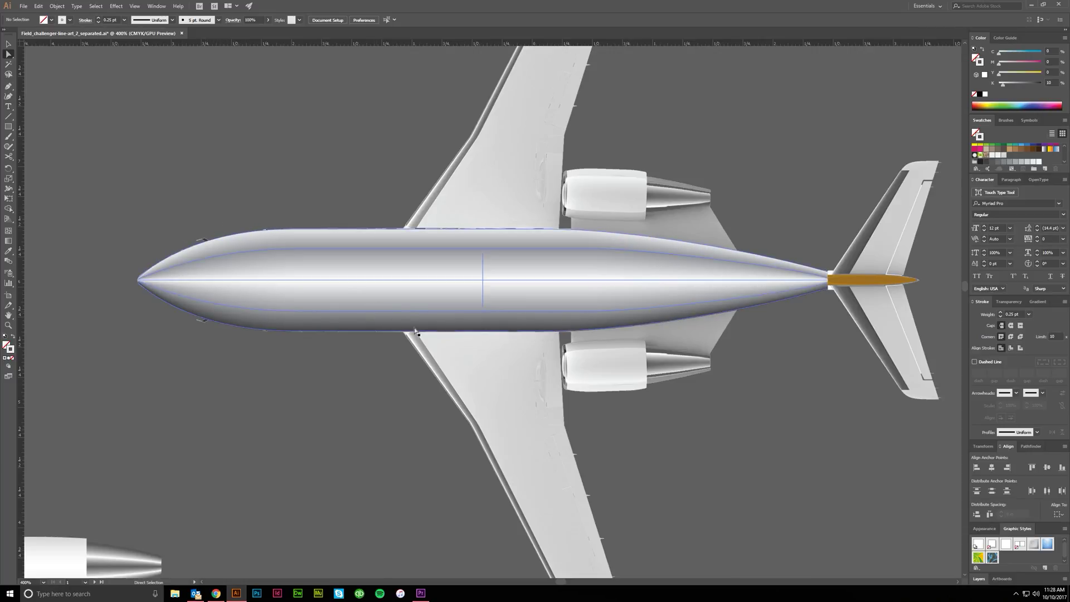
# Darken the stroke color of the blend's center line to about 40% black and deselect it
pyautogui.click(392, 283)
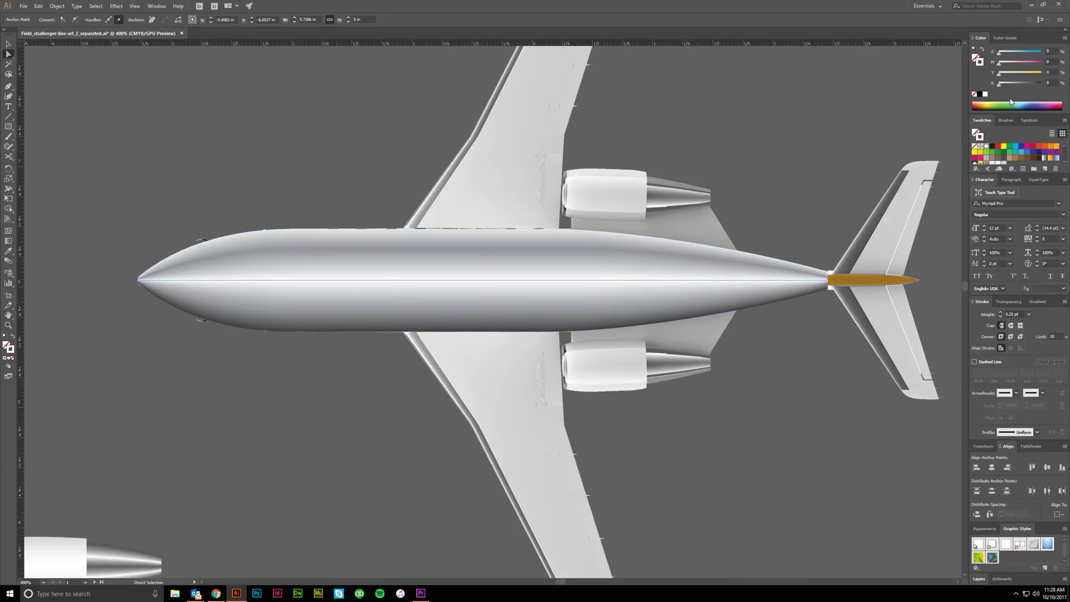
pyautogui.moveTo(1000, 87)
pyautogui.mouseDown()
pyautogui.moveTo(1027, 85)
pyautogui.moveTo(1017, 84)
pyautogui.mouseUp()
pyautogui.click(291, 133)
pyautogui.scroll(-2, 291, 134)
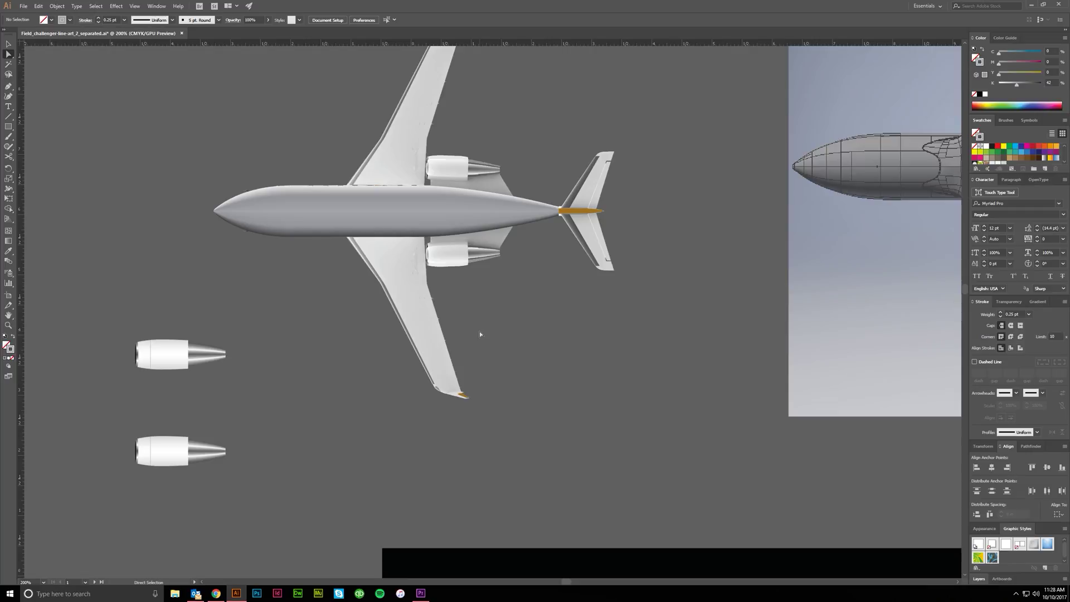
pyautogui.scroll(2, 523, 340)
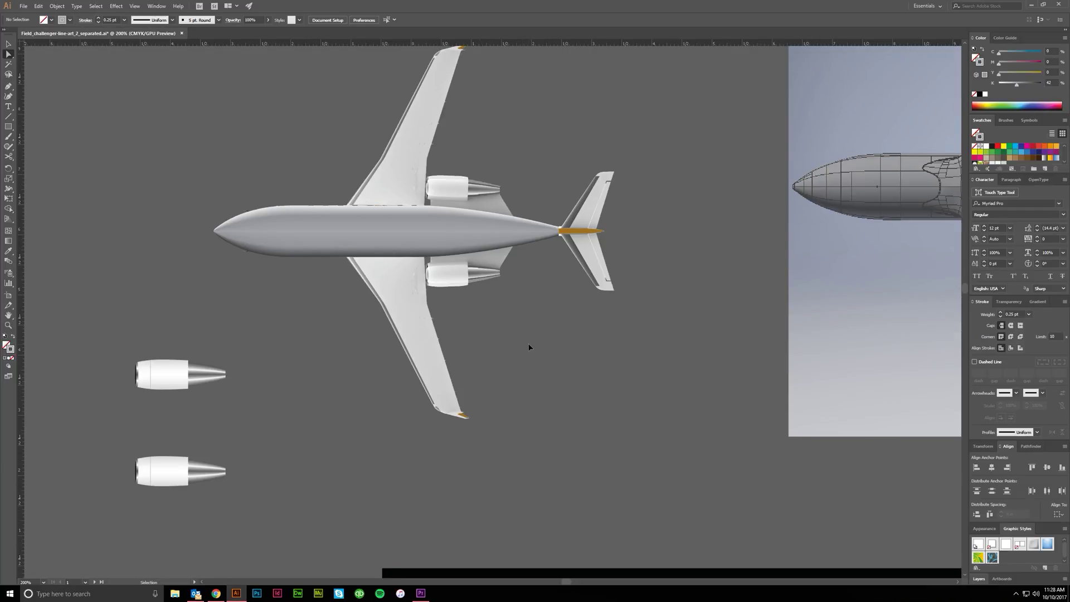
# Move the two separate engines together up closer to the airplane's nose and deselect them
pyautogui.hscroll(-2, 378, 368)
pyautogui.click(230, 382)
pyautogui.moveTo(194, 377); pyautogui.dragTo(209, 305)
pyautogui.scroll(1, 502, 184)
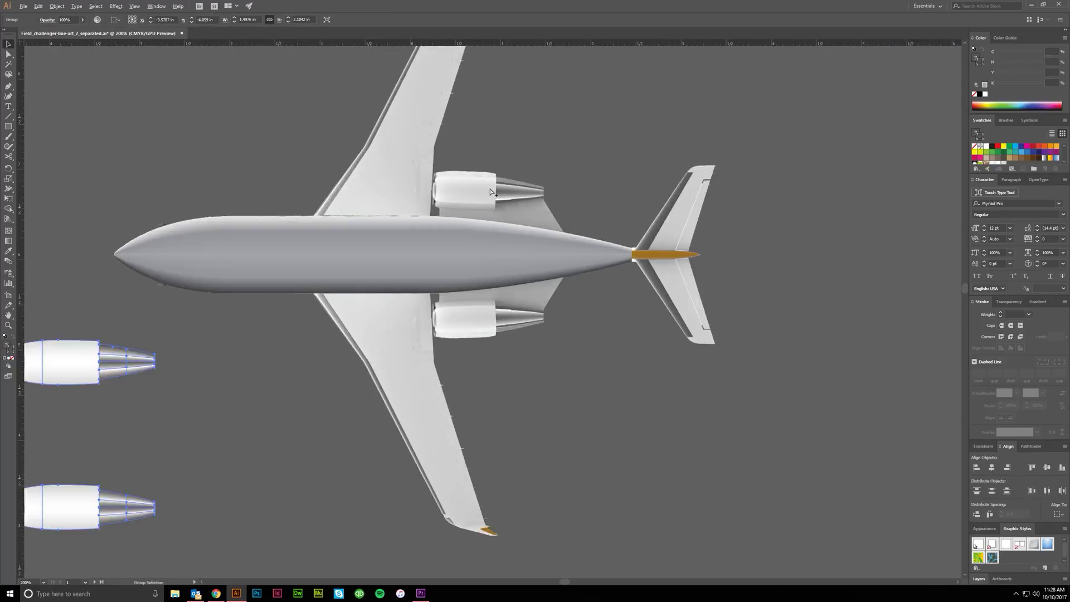
pyautogui.scroll(4, 493, 192)
pyautogui.scroll(-4, 497, 191)
pyautogui.hscroll(-3, 399, 279)
pyautogui.scroll(1, 368, 379)
pyautogui.click(356, 402)
pyautogui.hscroll(-3, 279, 408)
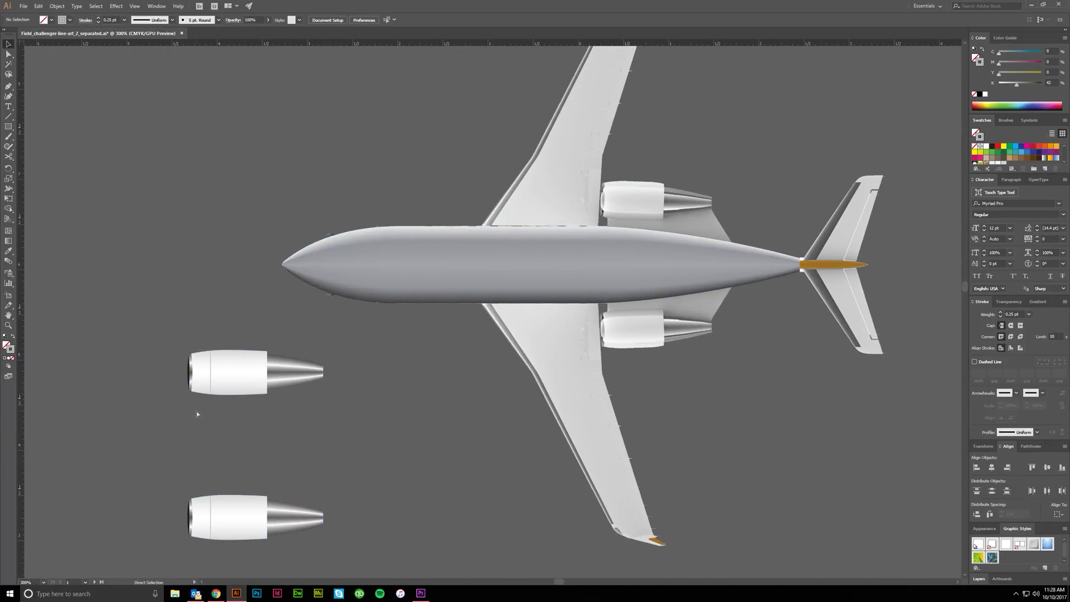
# Move the upper separate engine's white casing up away from its other parts, undo the move, and deselect it
pyautogui.keyDown('alt'); pyautogui.scroll(4, 234, 385); pyautogui.keyUp('alt')
pyautogui.moveTo(303, 289); pyautogui.dragTo(300, 94)
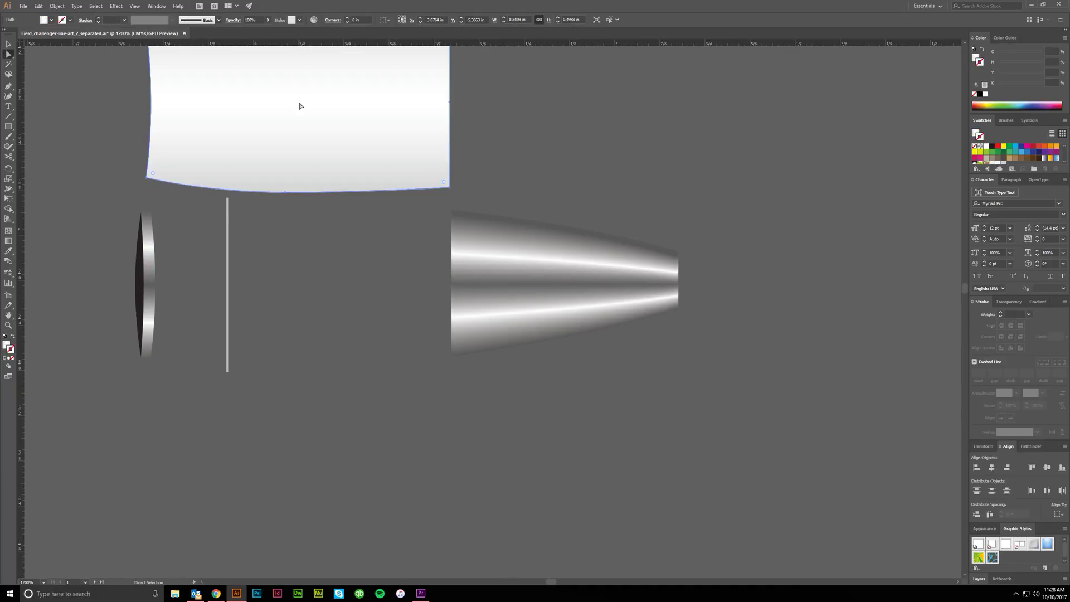
pyautogui.scroll(3, 299, 94)
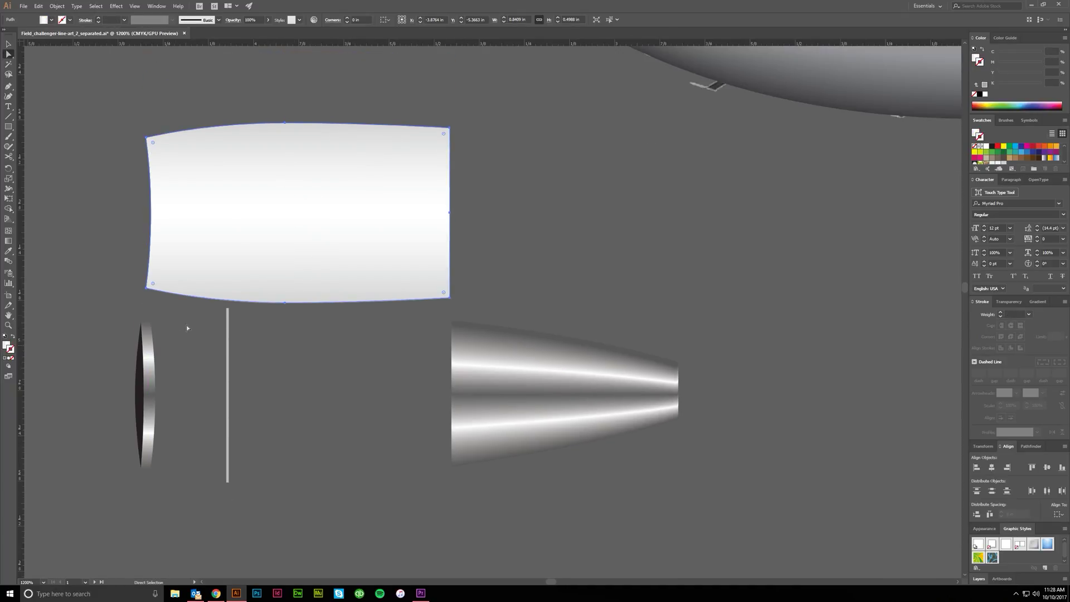
pyautogui.hotkey('ctrl', 'z')
pyautogui.click(394, 258)
# Select the upper separate engine's white casing and display its gradient settings
pyautogui.scroll(-1, 318, 429)
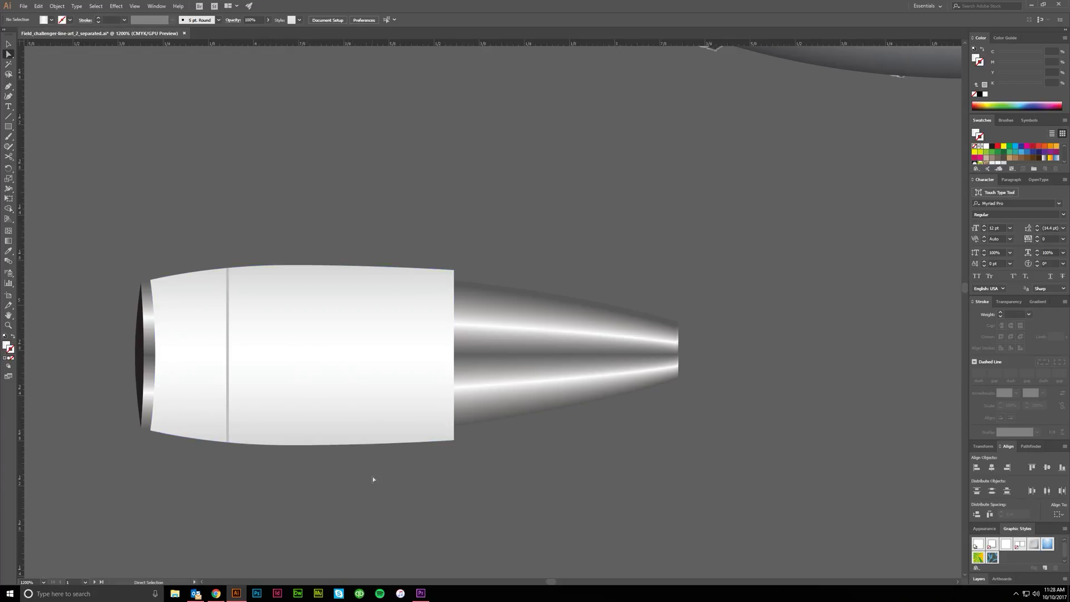
pyautogui.scroll(-1, 372, 476)
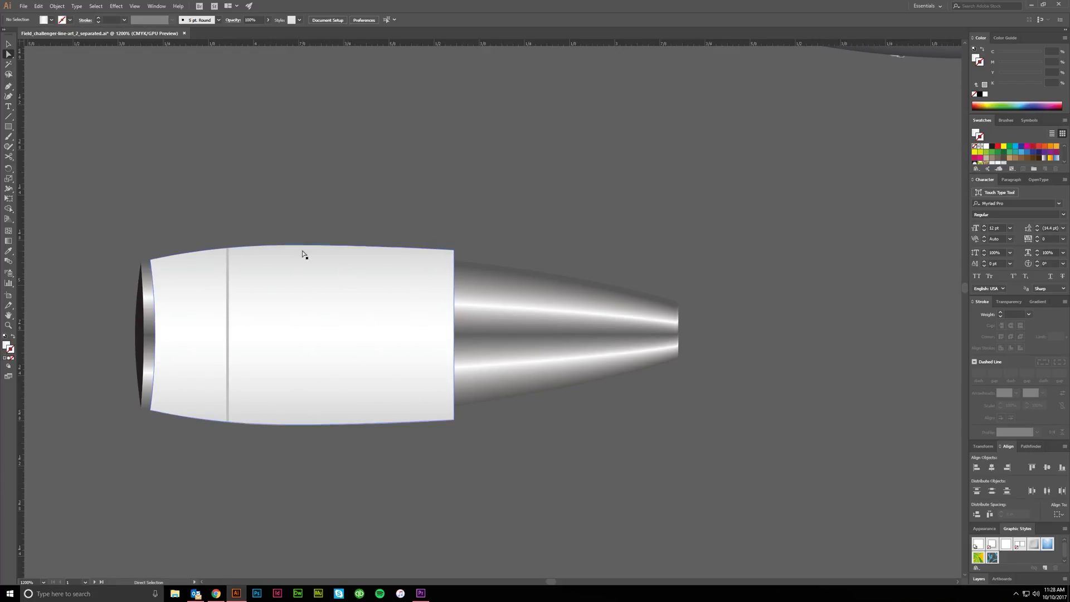
pyautogui.click(346, 337)
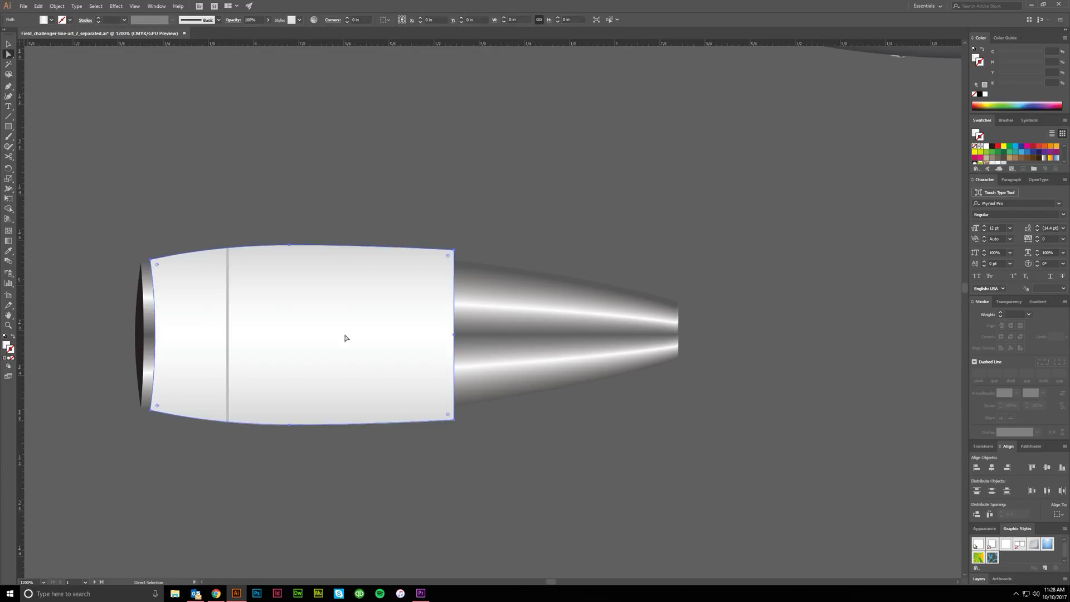
pyautogui.click(1037, 302)
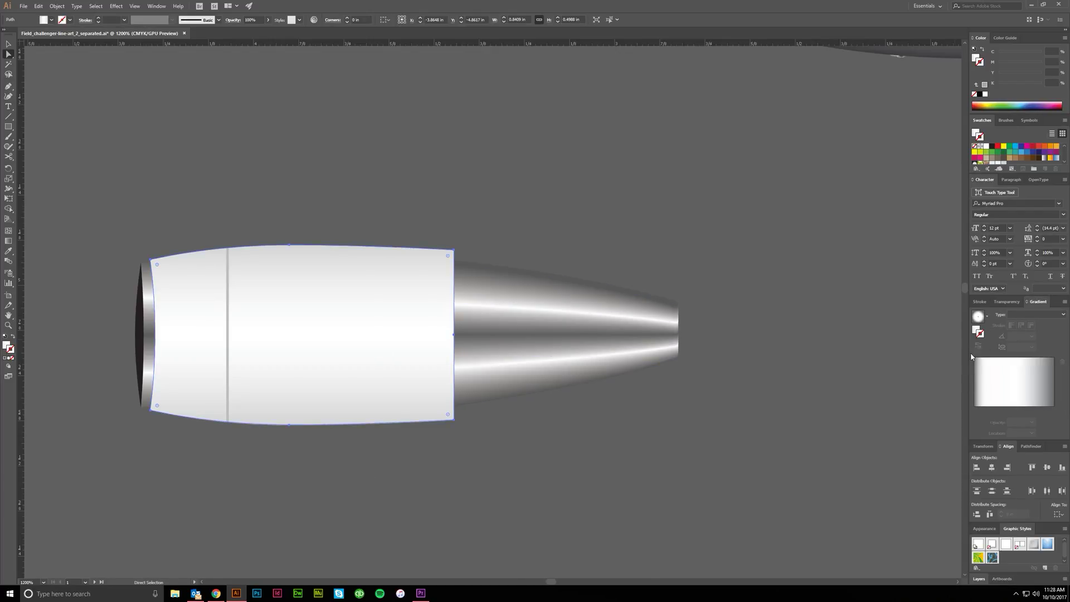
# Show the fill gradient of the upper separate engine's white casing and deselect it
pyautogui.click(975, 333)
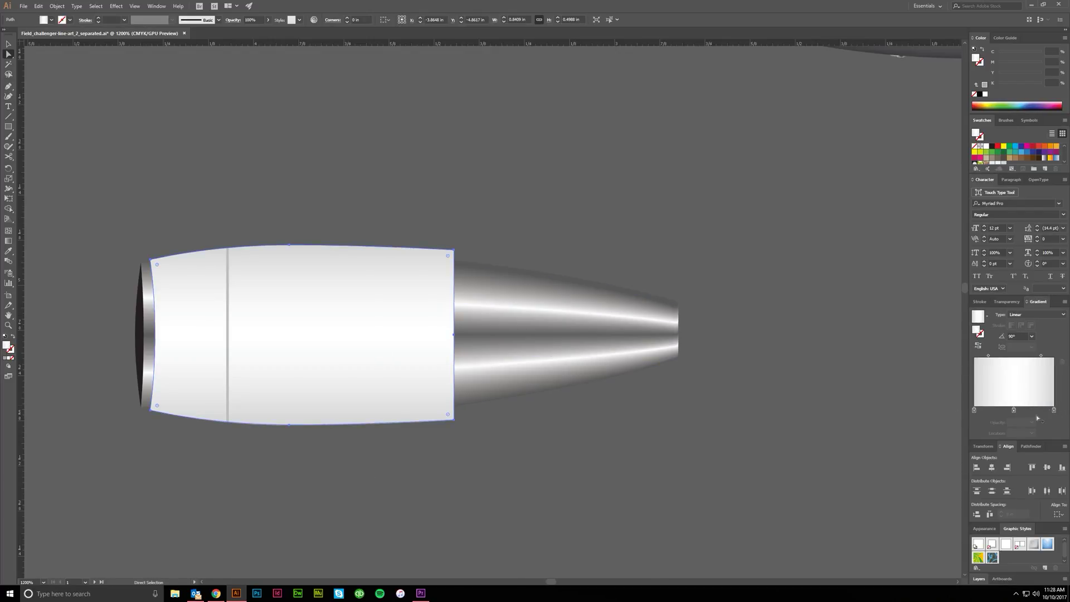
pyautogui.click(513, 439)
# Move the upper separate engine's metallic intake ring up away from the engine, examine its gradient, and undo the move
pyautogui.hscroll(1, 513, 440)
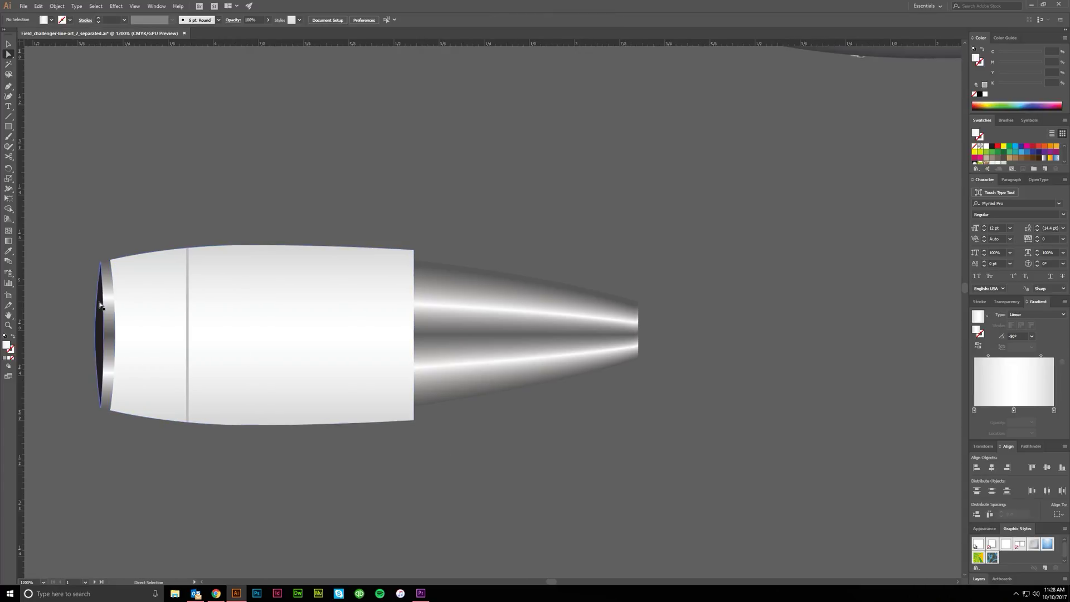
pyautogui.moveTo(110, 319); pyautogui.dragTo(122, 213)
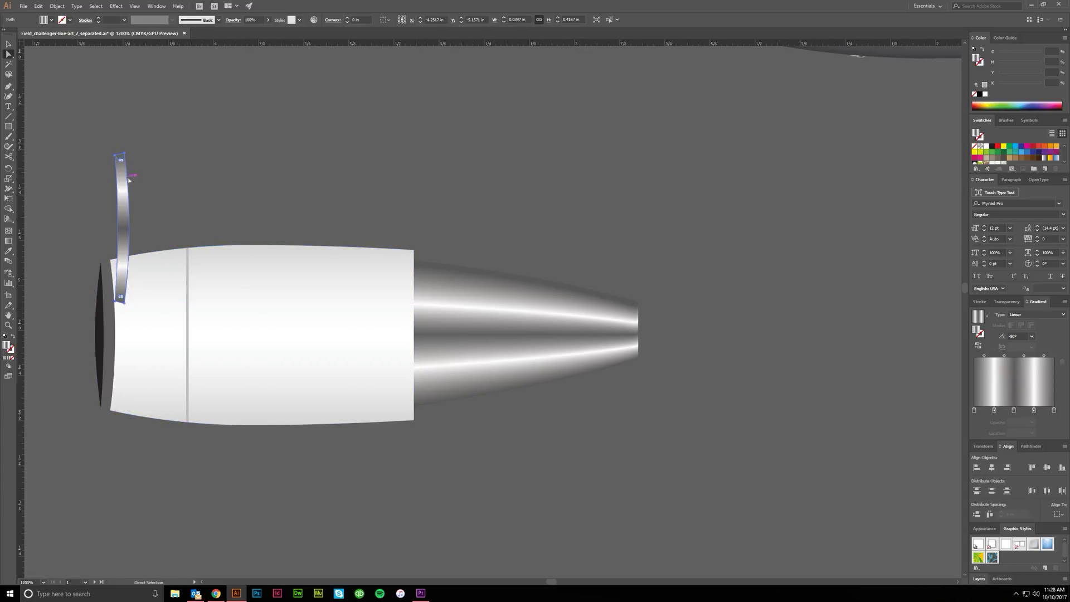
pyautogui.scroll(2, 123, 163)
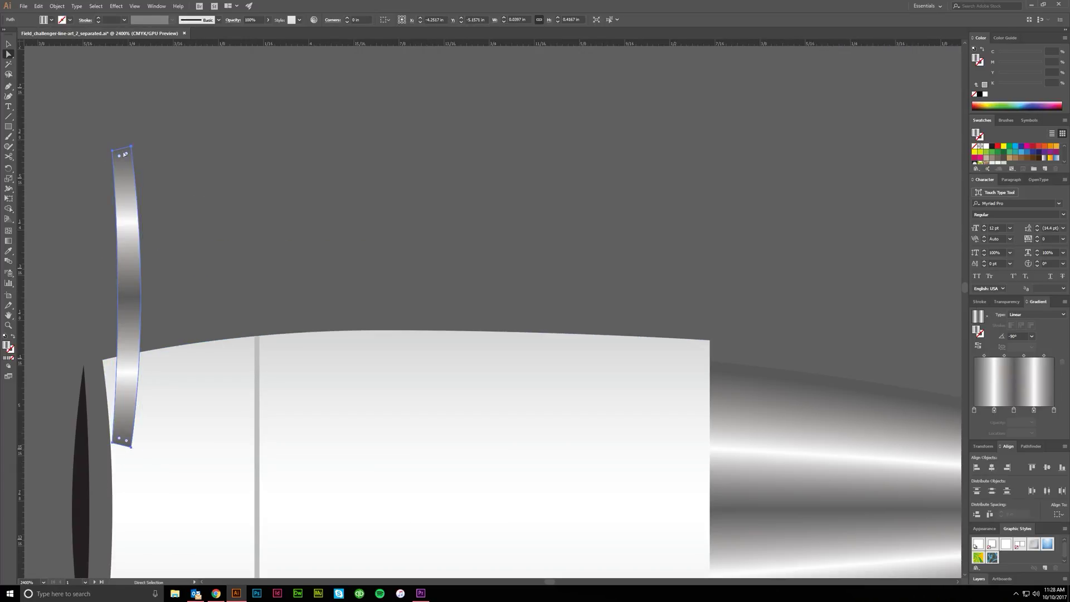
pyautogui.scroll(-4, 135, 444)
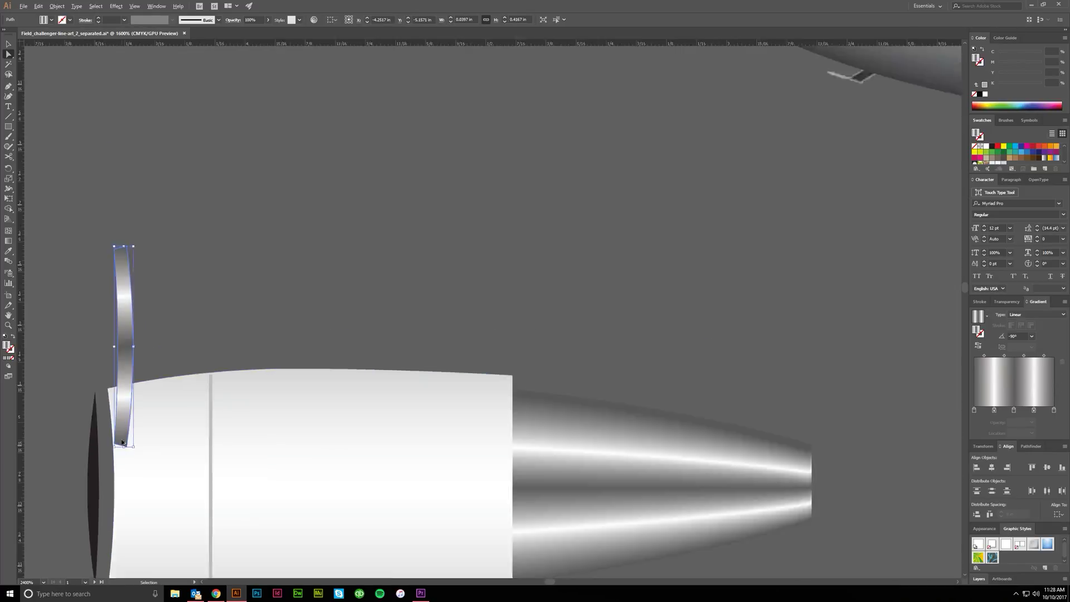
pyautogui.scroll(-4, 233, 399)
pyautogui.hotkey('ctrl', 'z')
# Examine the metallic shading of the separate engine's exhaust cone up to its tip, with nothing left selected
pyautogui.scroll(3, 354, 457)
pyautogui.keyDown('ctrl'); pyautogui.click(362, 334); pyautogui.keyUp('ctrl')
pyautogui.hscroll(-4, 277, 193)
pyautogui.keyDown('ctrl'); pyautogui.click(299, 217); pyautogui.keyUp('ctrl')
pyautogui.hscroll(-2, 300, 216)
pyautogui.press('a')
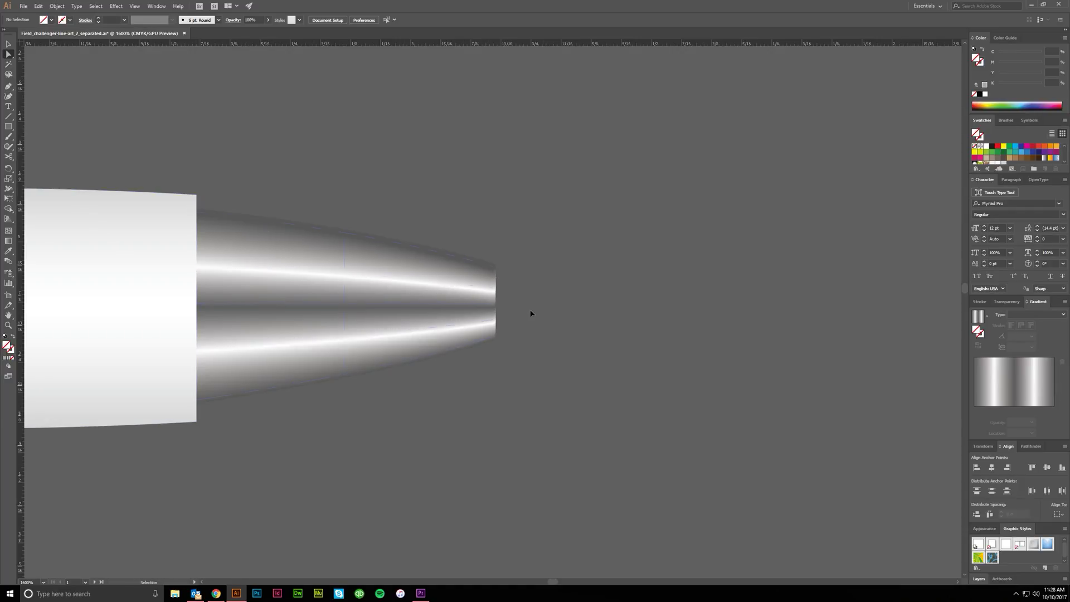
pyautogui.hscroll(-2, 530, 312)
pyautogui.hscroll(-2, 500, 306)
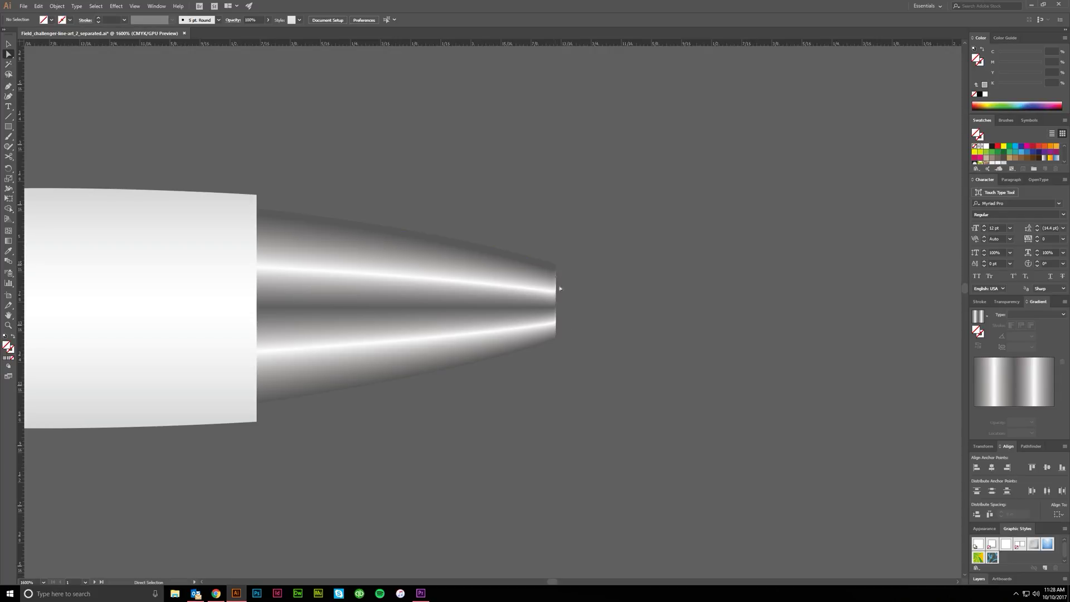
pyautogui.scroll(-2, 526, 360)
pyautogui.hscroll(2, 501, 379)
pyautogui.press('v')
pyautogui.scroll(-3, 467, 391)
pyautogui.hscroll(5, 458, 387)
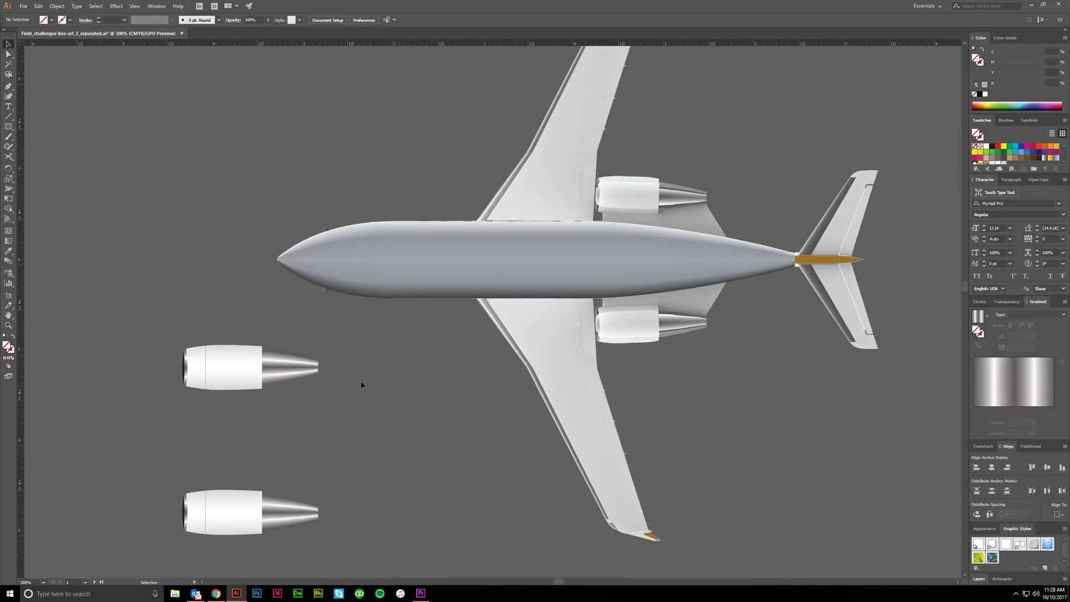
# Move the two separate engines onto the airplane beside its upper engine, deselect them, and compare the shading of both versions
pyautogui.moveTo(290, 374); pyautogui.dragTo(688, 182)
pyautogui.scroll(6, 740, 180)
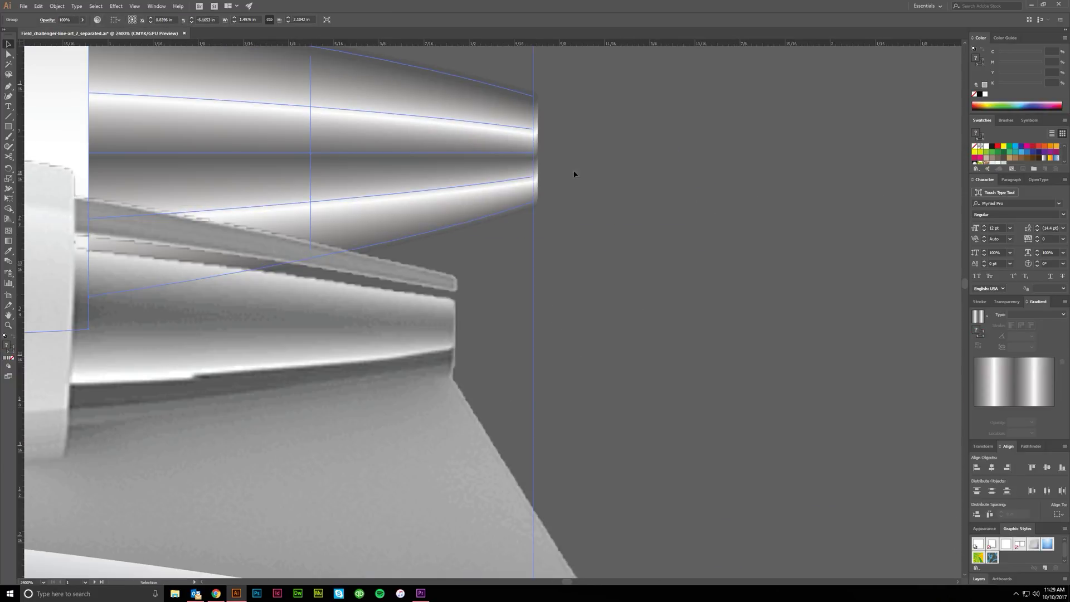
pyautogui.scroll(-2, 468, 193)
pyautogui.moveTo(449, 186); pyautogui.dragTo(365, 99)
pyautogui.hscroll(-2, 423, 165)
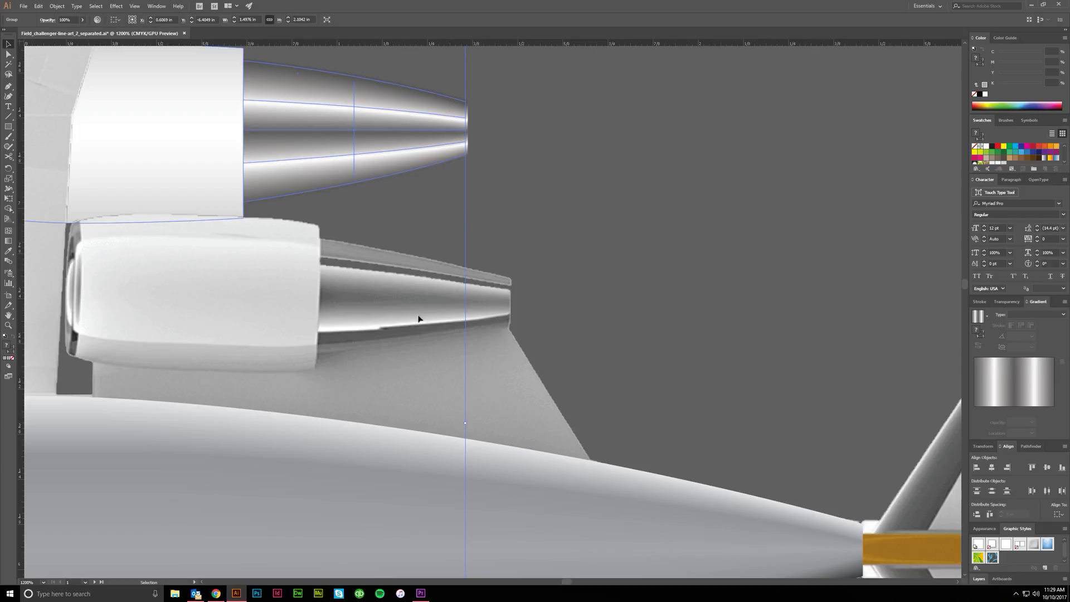
pyautogui.click(579, 276)
pyautogui.scroll(3, 579, 279)
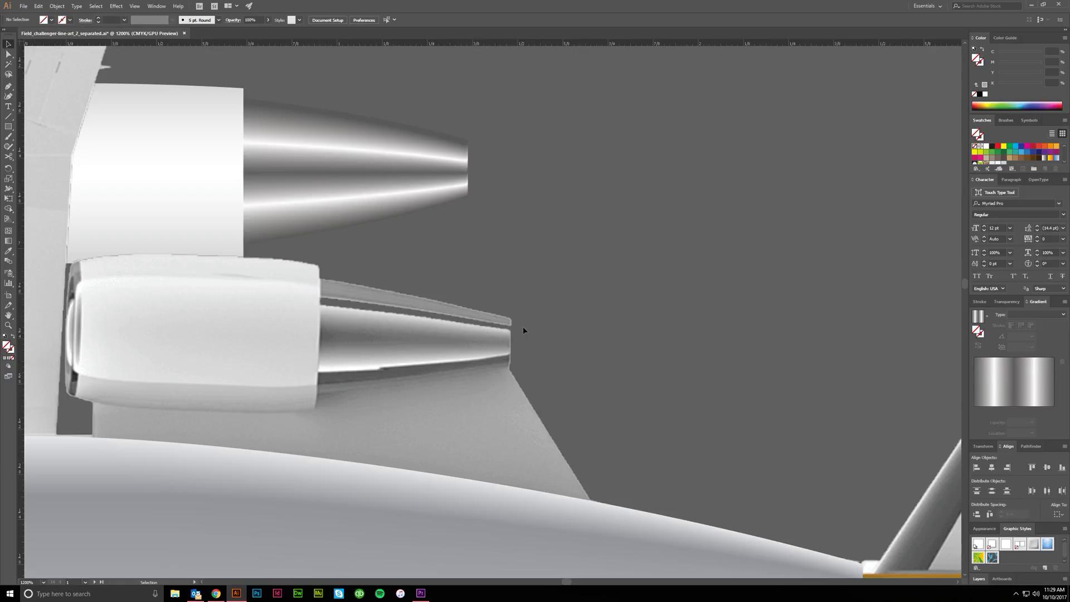
pyautogui.scroll(-4, 474, 184)
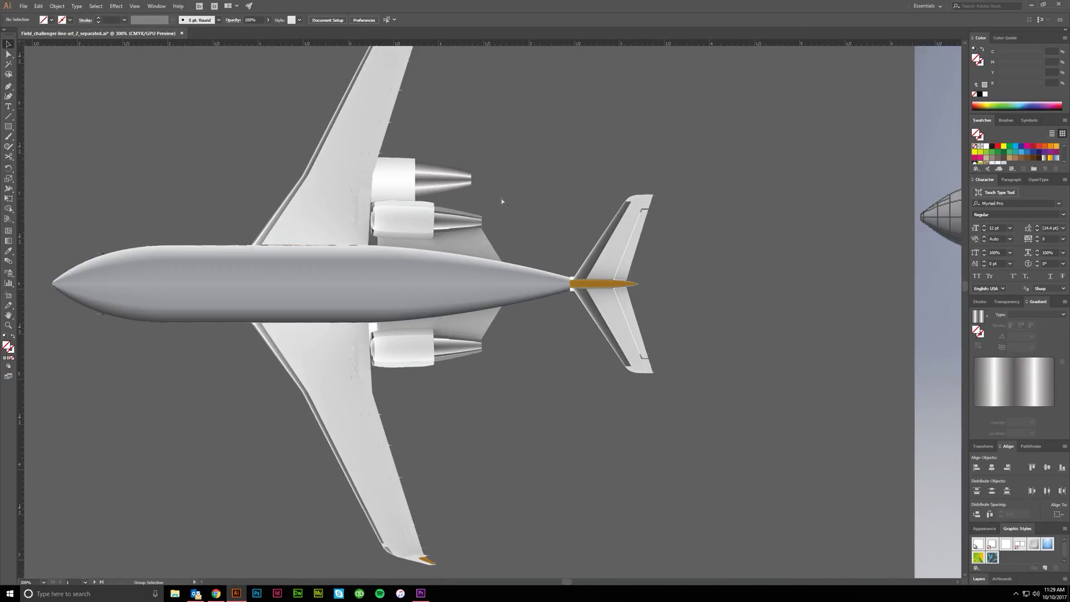
# Undo the moves of the two separate engines and deselect them
pyautogui.scroll(-2, 502, 214)
pyautogui.hotkey('ctrl', 'z')
pyautogui.hotkey('ctrl', 'z')
pyautogui.hotkey('ctrl', 'z')
pyautogui.hscroll(-1, 297, 345)
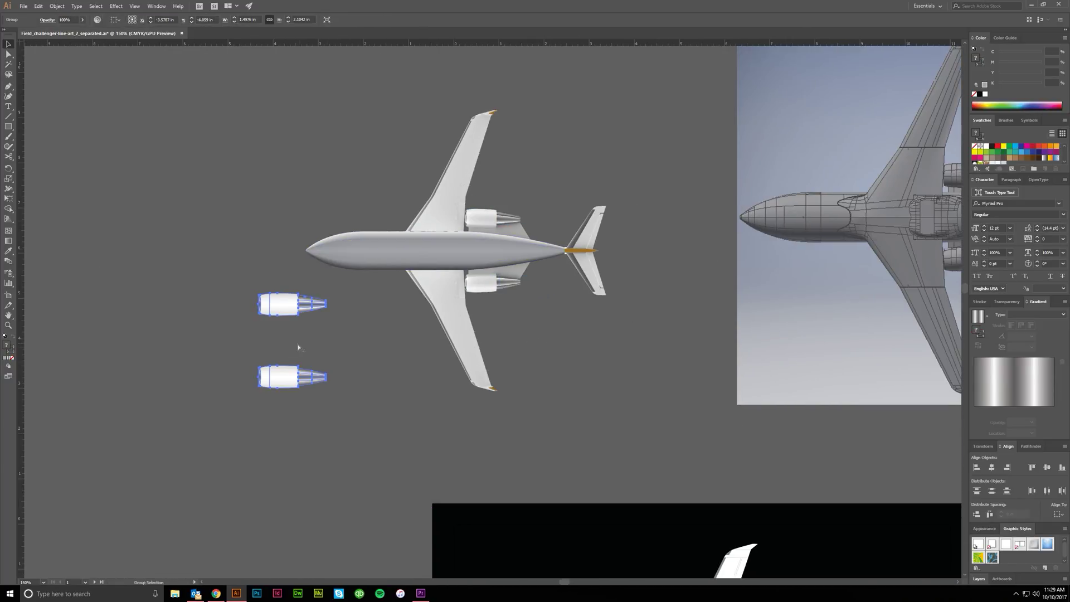
pyautogui.click(297, 346)
# Check the contour lines of the upper separate engine's exhaust cone in outline view and return to preview
pyautogui.scroll(3, 353, 275)
pyautogui.hotkey('ctrl', 'y')
pyautogui.scroll(5, 341, 232)
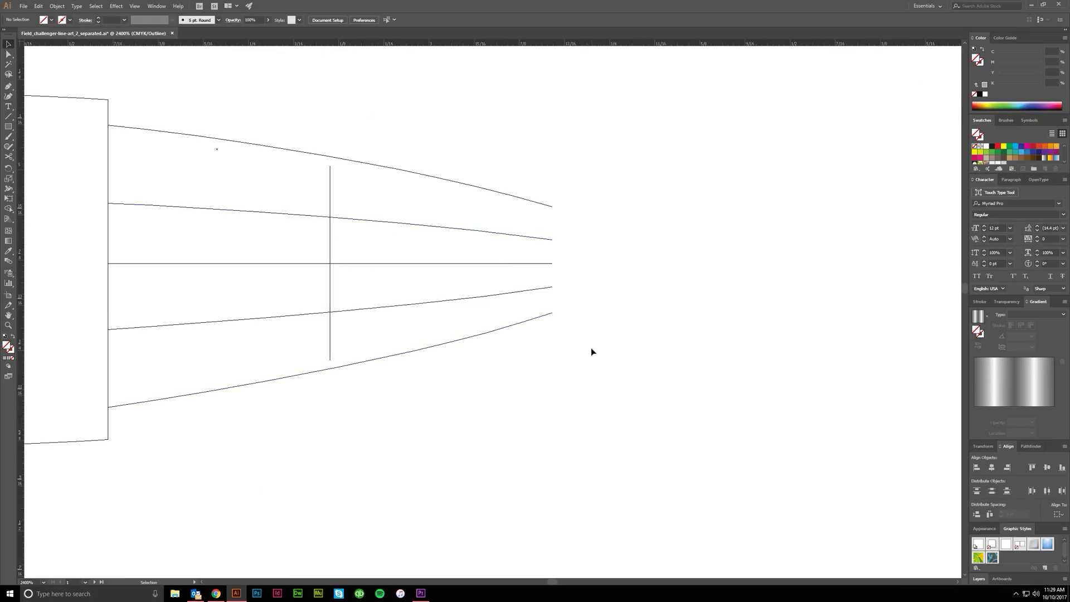
pyautogui.hotkey('ctrl', 'y')
# Select the exhaust cone's contour lines one after another near the tip to inspect them, and deselect
pyautogui.press('a')
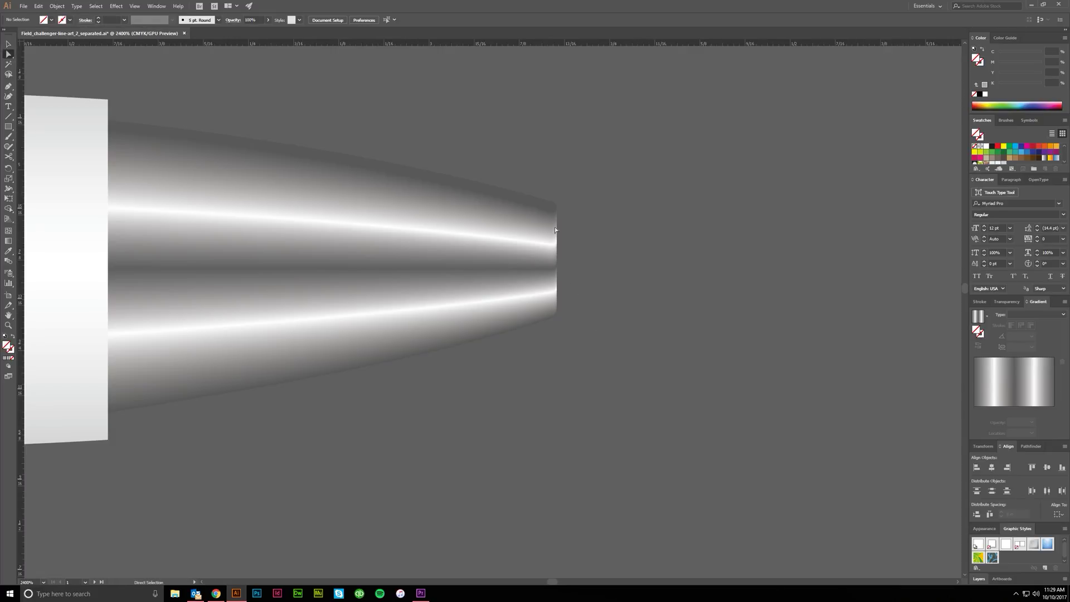
pyautogui.click(551, 206)
pyautogui.click(545, 240)
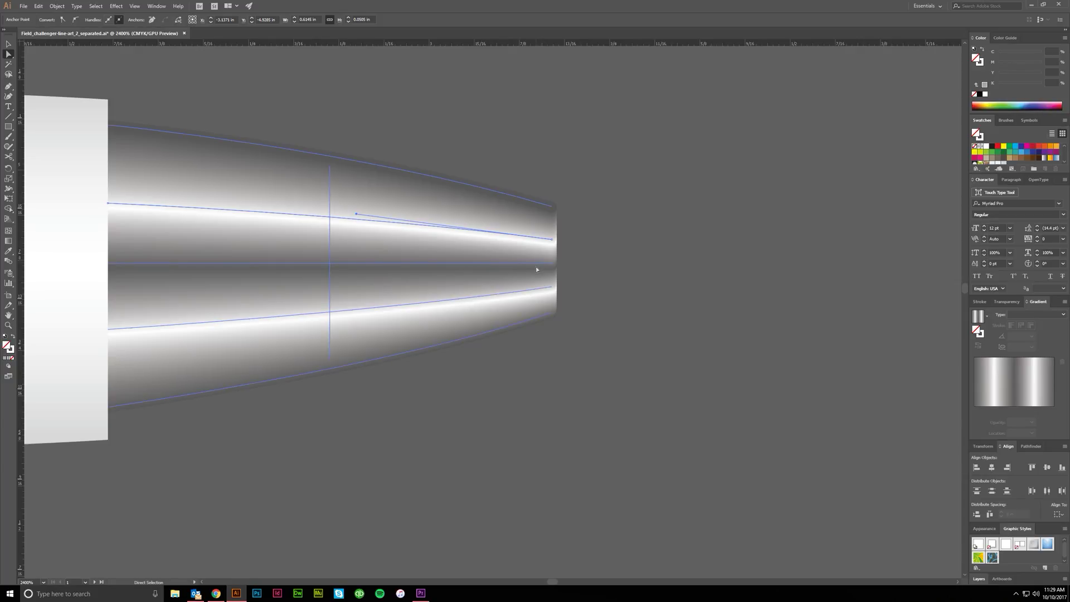
pyautogui.click(532, 289)
pyautogui.click(529, 320)
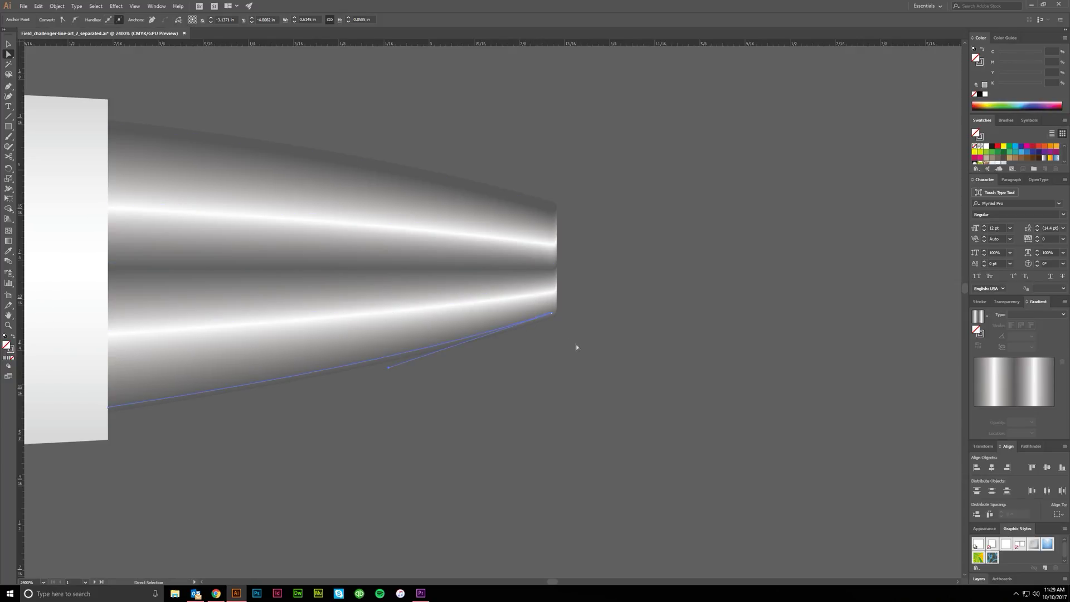
pyautogui.click(576, 344)
pyautogui.scroll(1, 575, 344)
pyautogui.scroll(-8, 575, 343)
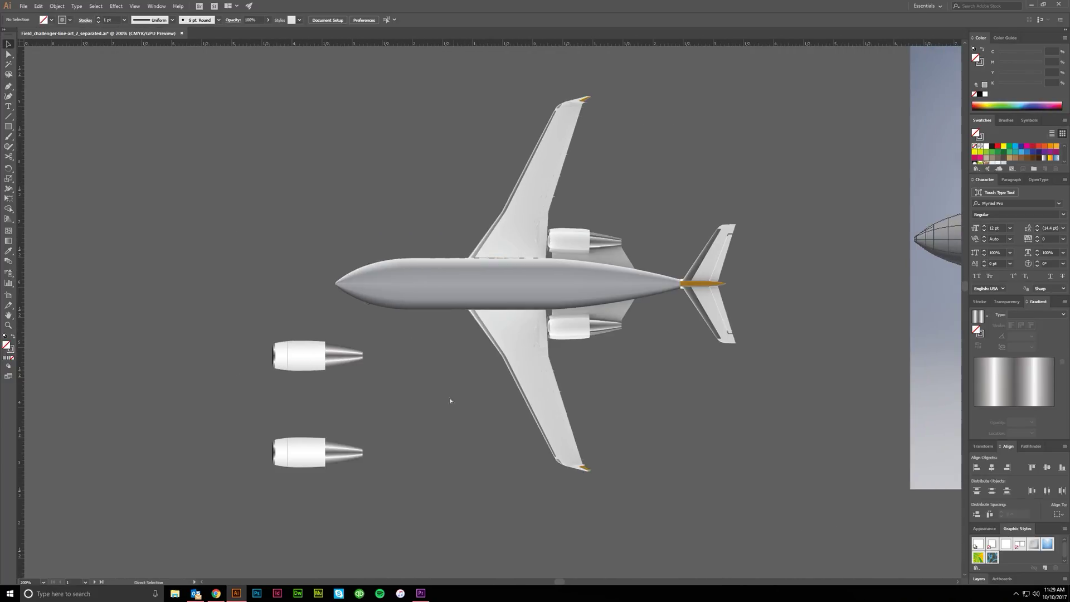
# Select both separate engines and examine the finished underside view of the airplane on the black background
pyautogui.moveTo(406, 459); pyautogui.dragTo(286, 333)
pyautogui.scroll(-1, 286, 333)
pyautogui.scroll(-1, 390, 340)
pyautogui.scroll(-8, 468, 346)
pyautogui.hscroll(3, 479, 346)
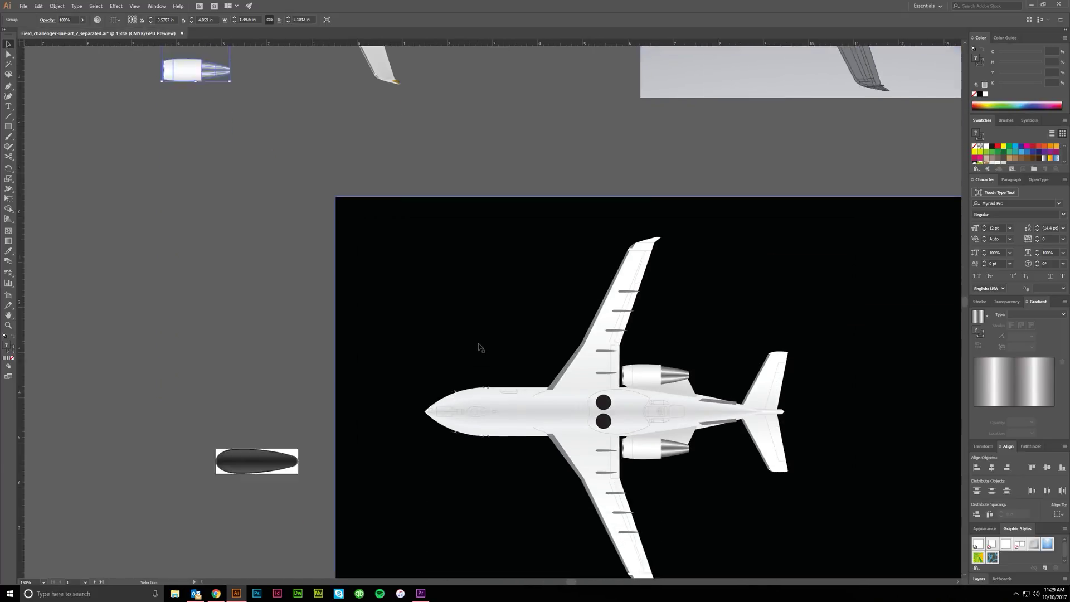
pyautogui.press('v')
pyautogui.scroll(4, 566, 279)
pyautogui.scroll(1, 560, 203)
pyautogui.scroll(-1, 557, 212)
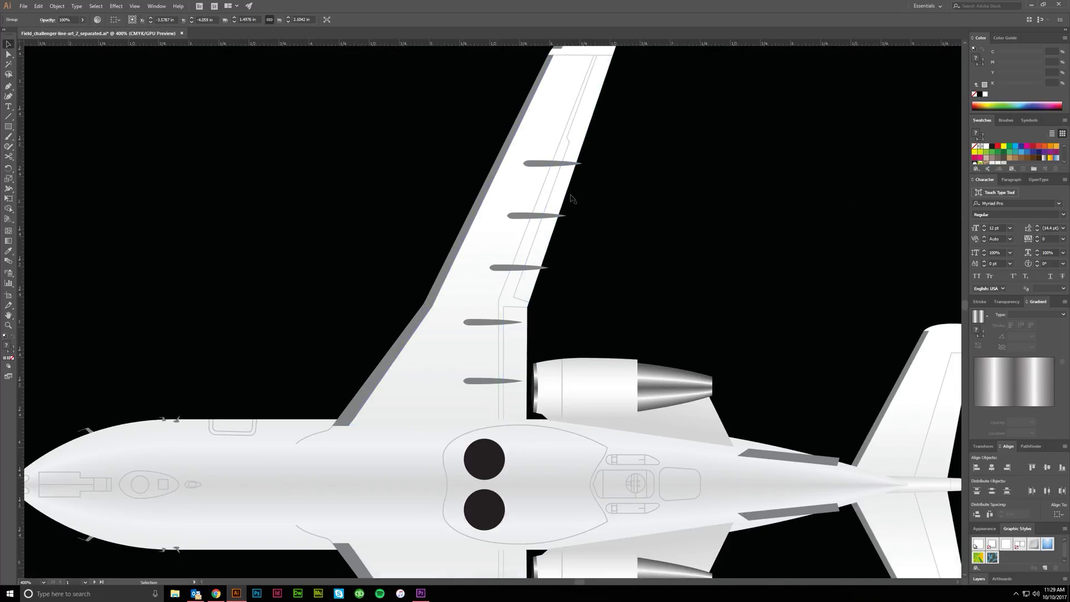
# Select the upper wing's gray leading edge and the curved line at the wing root in turn to inspect them
pyautogui.press('a')
pyautogui.click(415, 318)
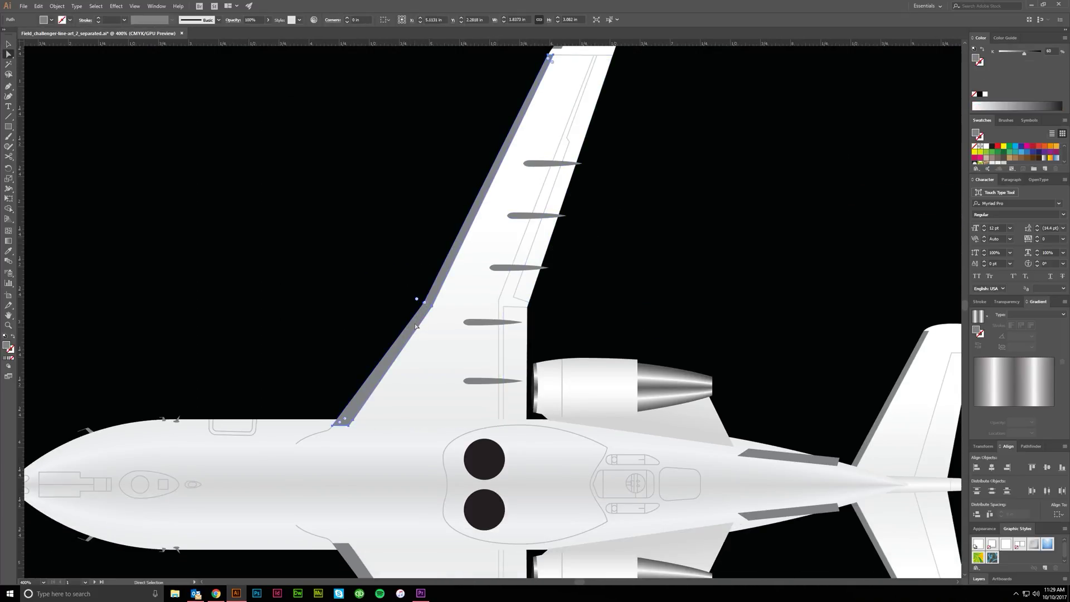
pyautogui.scroll(3, 413, 329)
pyautogui.click(289, 241)
pyautogui.scroll(3, 312, 311)
pyautogui.click(342, 303)
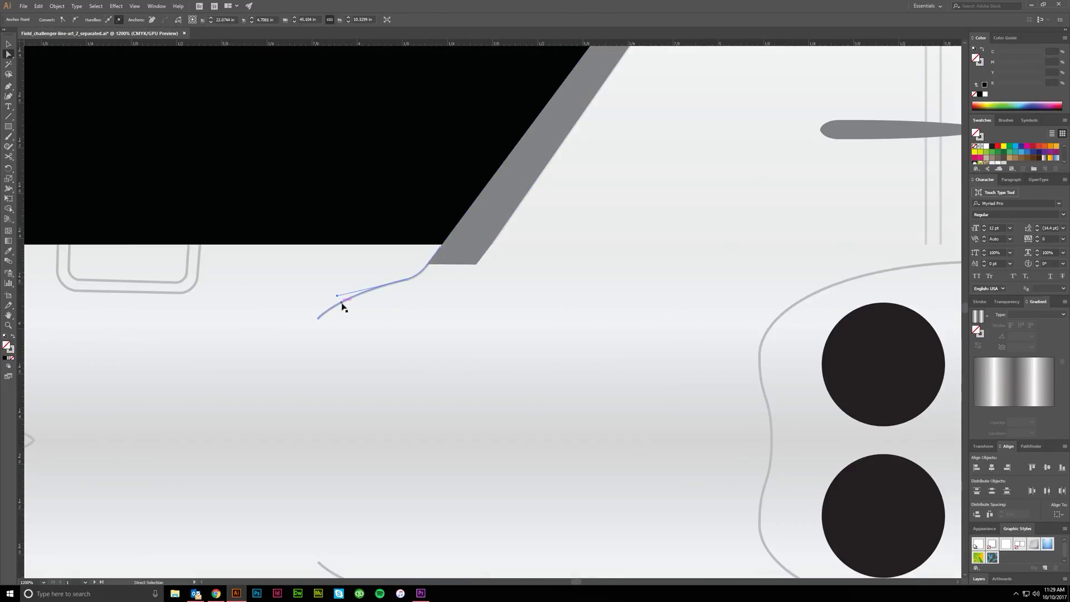
pyautogui.scroll(-2, 342, 306)
pyautogui.click(343, 253)
pyautogui.scroll(-1, 342, 252)
pyautogui.hscroll(1, 351, 256)
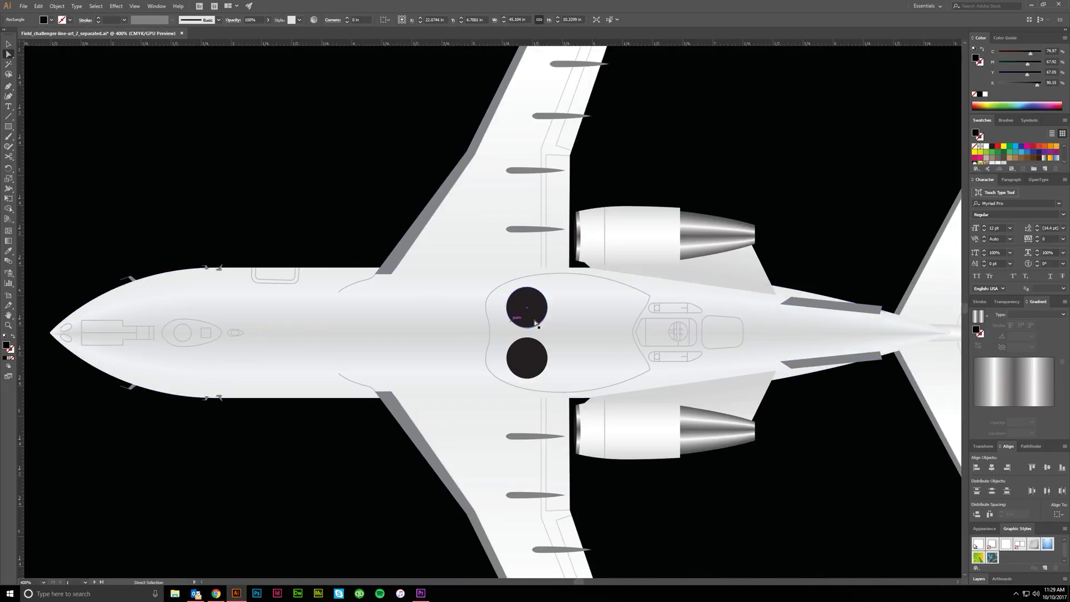
# Select the upper wing's white panel on the finished airplane and inspect its gradient fill
pyautogui.hscroll(1, 496, 316)
pyautogui.scroll(-2, 452, 306)
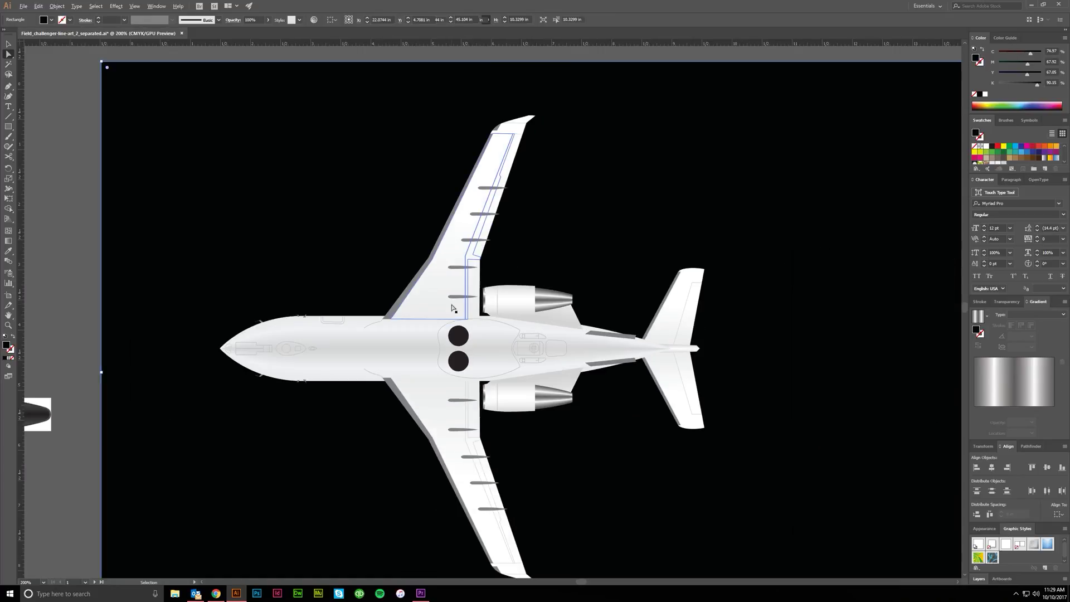
pyautogui.scroll(1, 453, 305)
pyautogui.click(442, 333)
pyautogui.scroll(1, 442, 333)
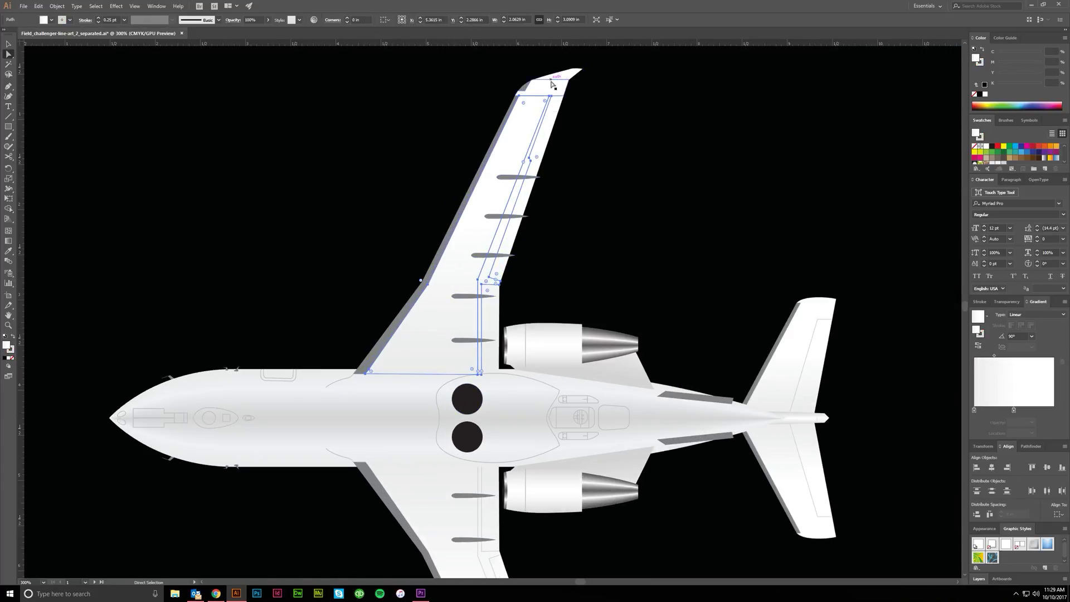
pyautogui.click(607, 278)
pyautogui.scroll(-2, 323, 301)
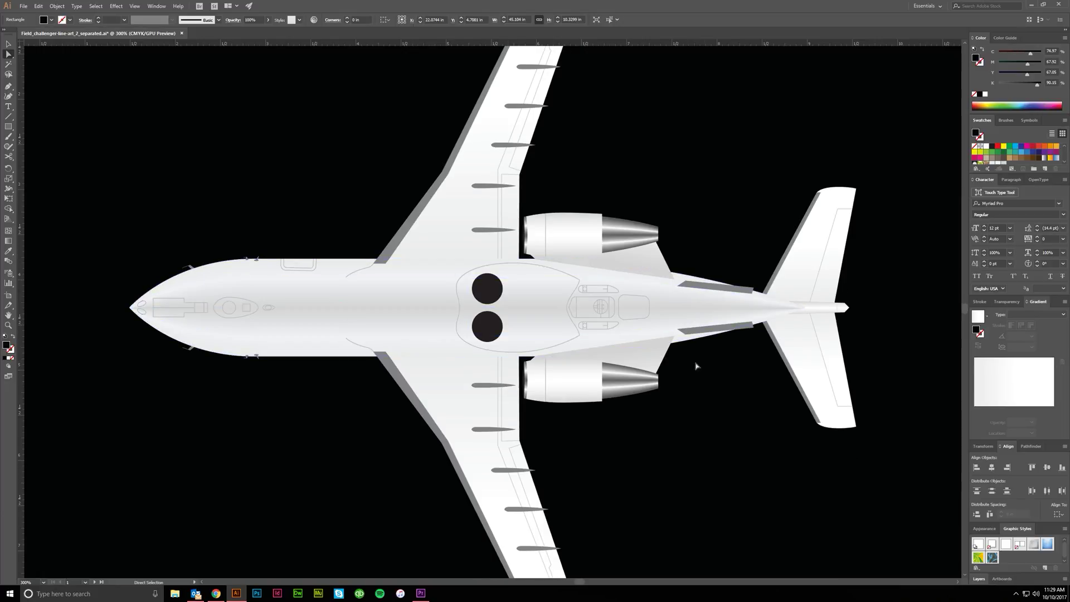
# Examine the lower engine and the panel joining it to the fuselage on the finished airplane, and clear the selection
pyautogui.click(704, 362)
pyautogui.scroll(2, 704, 363)
pyautogui.click(686, 388)
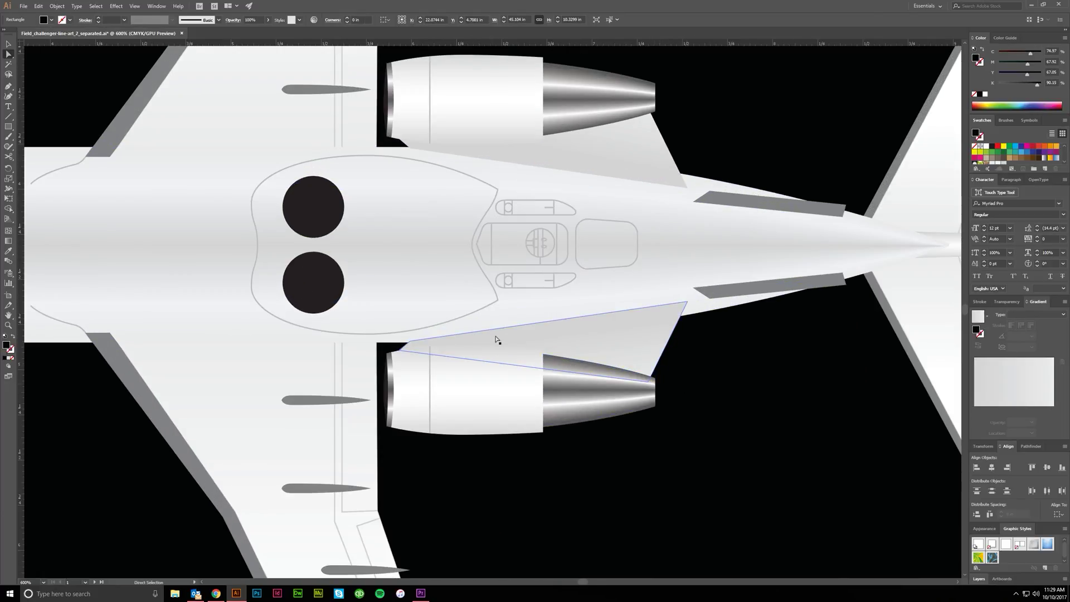
pyautogui.hotkey('ctrl', '0')
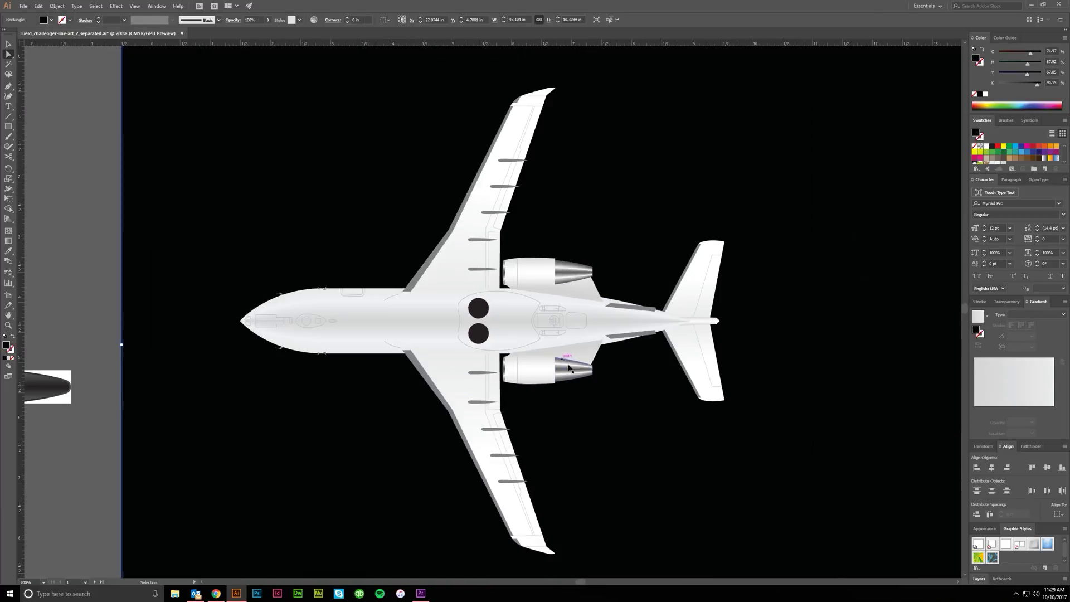
pyautogui.press('v')
pyautogui.hotkey('ctrl', '1')
pyautogui.click(221, 326)
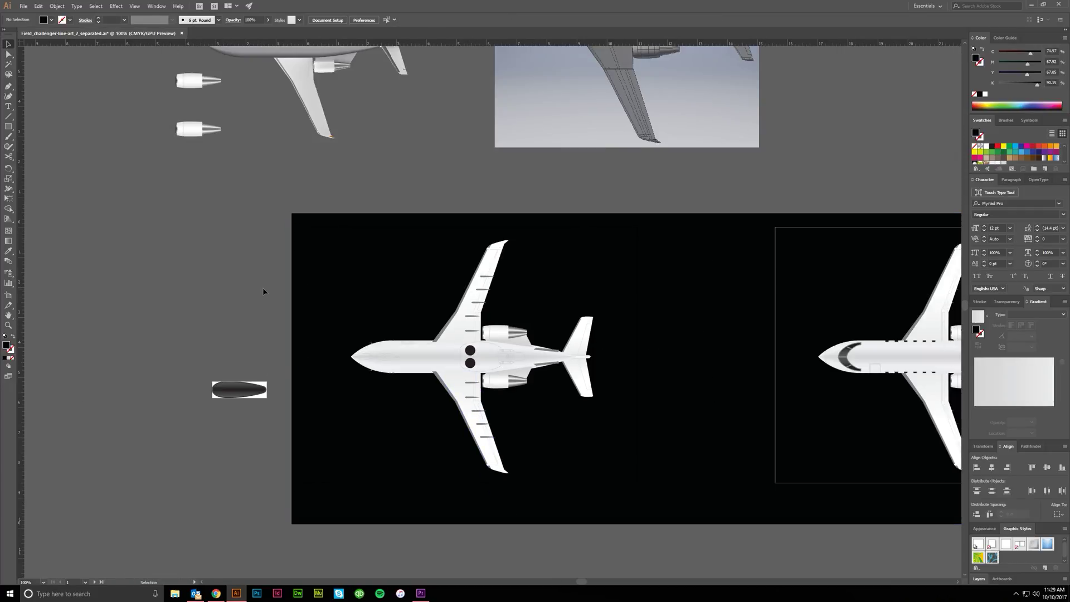
# Examine the finished top view of the airplane and inspect the gradient of the lower front cockpit window
pyautogui.hscroll(8, 416, 440)
pyautogui.scroll(1, 717, 455)
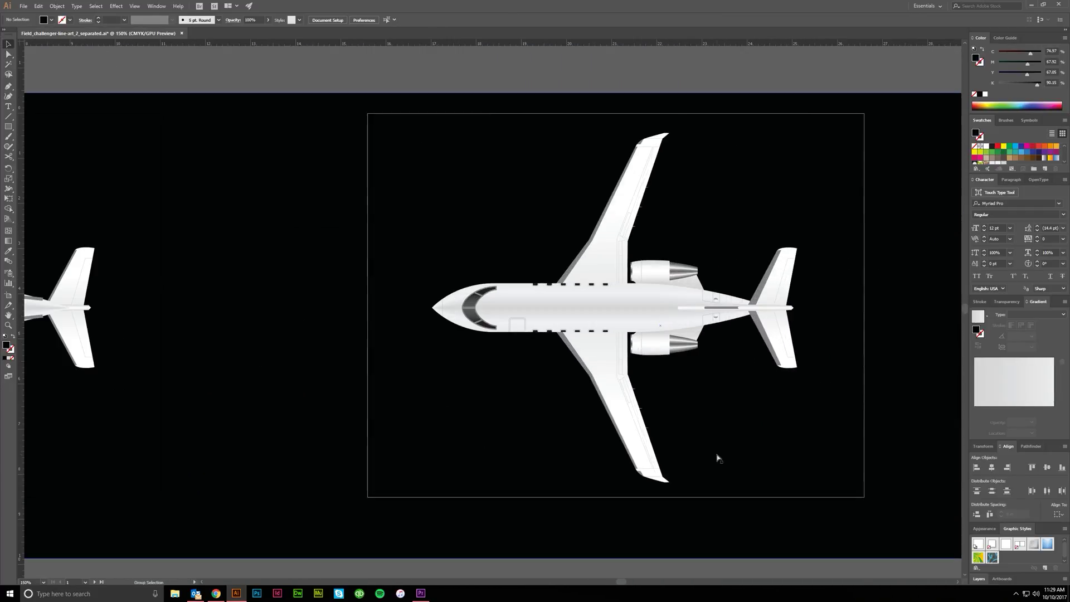
pyautogui.hscroll(3, 663, 410)
pyautogui.scroll(3, 605, 366)
pyautogui.scroll(-2, 568, 369)
pyautogui.hscroll(-1, 568, 369)
pyautogui.scroll(3, 302, 299)
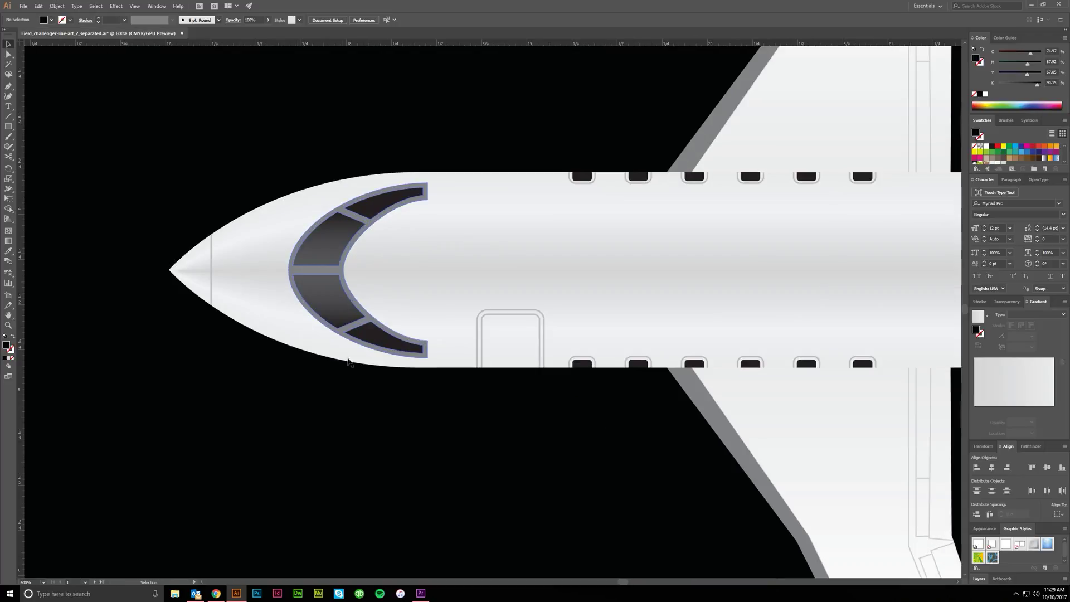
pyautogui.press('a')
pyautogui.click(334, 301)
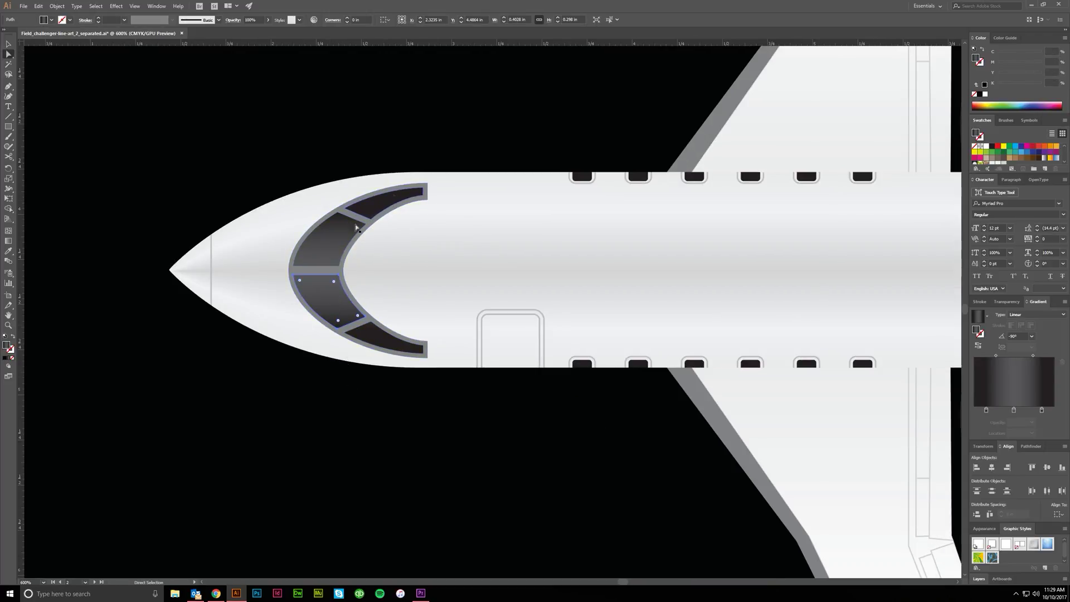
pyautogui.scroll(-4, 401, 401)
pyautogui.press('v')
pyautogui.click(412, 444)
# Examine the airplane's cabin floor plan and check the colors of the largest blue rectangle among the furniture pieces, deselecting it
pyautogui.hscroll(10, 415, 443)
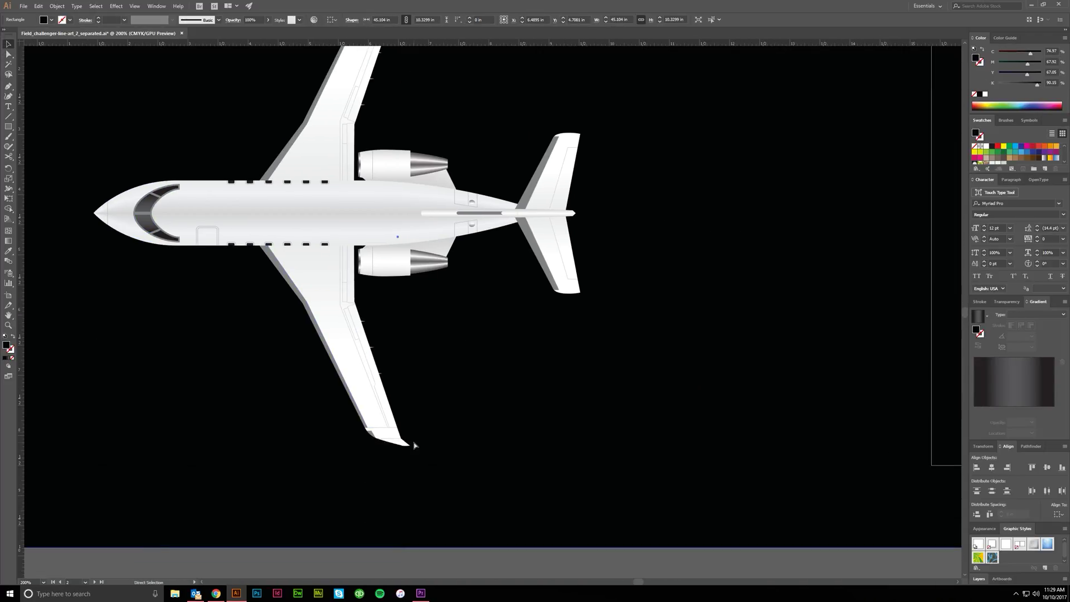
pyautogui.scroll(5, 313, 281)
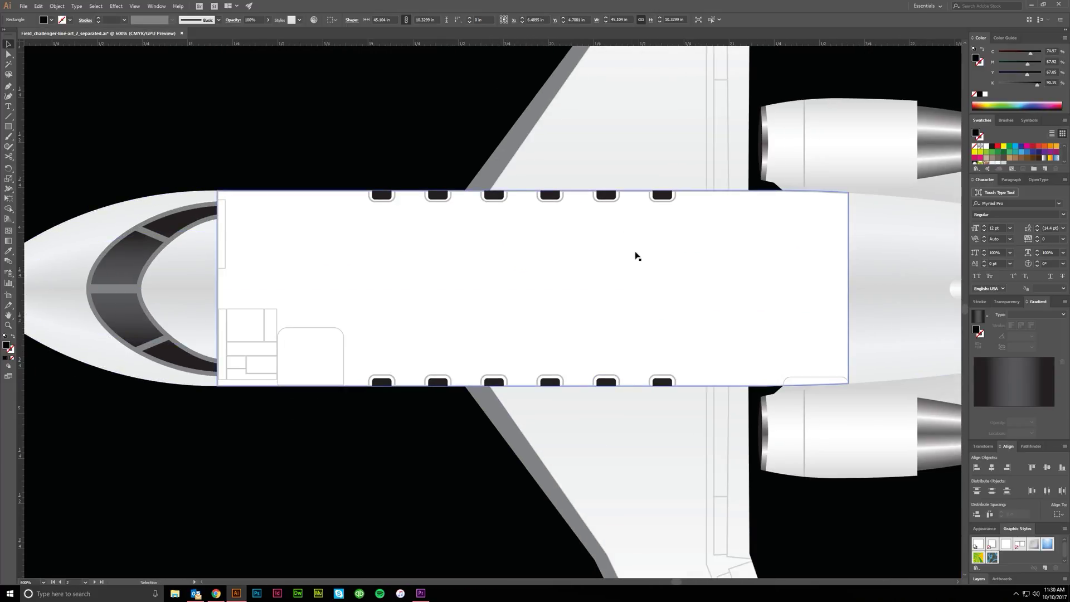
pyautogui.scroll(-4, 408, 267)
pyautogui.scroll(-3, 408, 267)
pyautogui.scroll(-4, 443, 348)
pyautogui.scroll(6, 463, 434)
pyautogui.scroll(4, 359, 255)
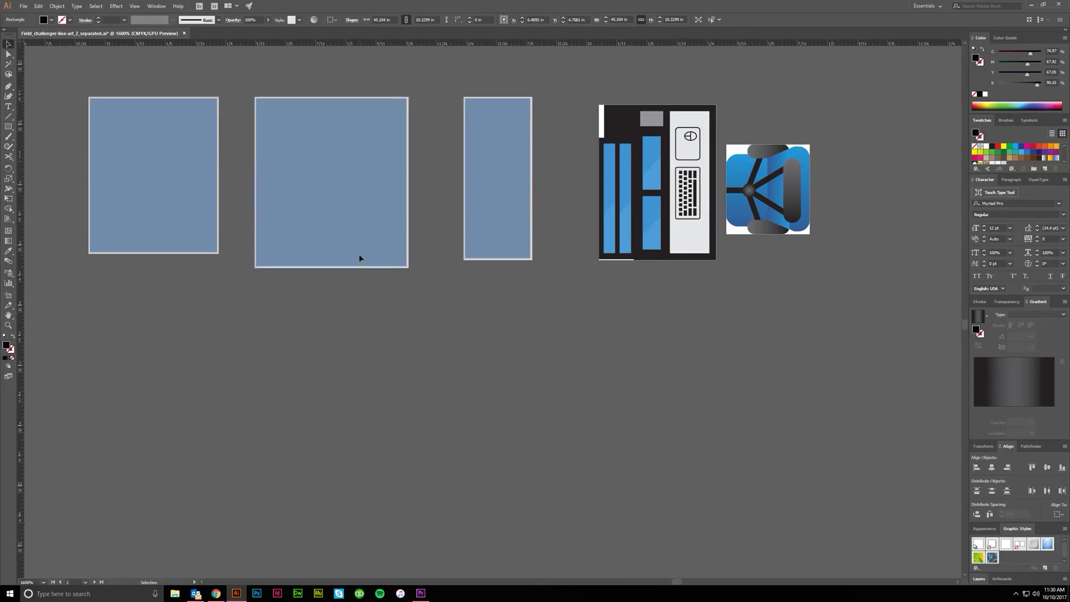
pyautogui.click(357, 257)
pyautogui.hscroll(5, 404, 291)
pyautogui.click(453, 328)
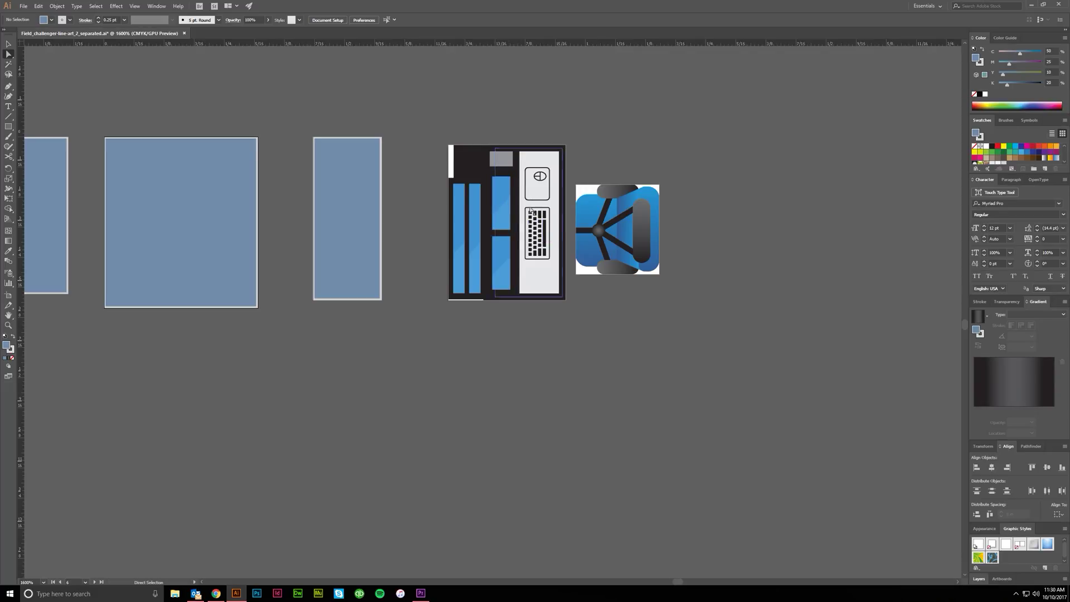
# Look over the furniture pieces, the finished airplane's cabin area and the overall layout of the airplane versions
pyautogui.press('v')
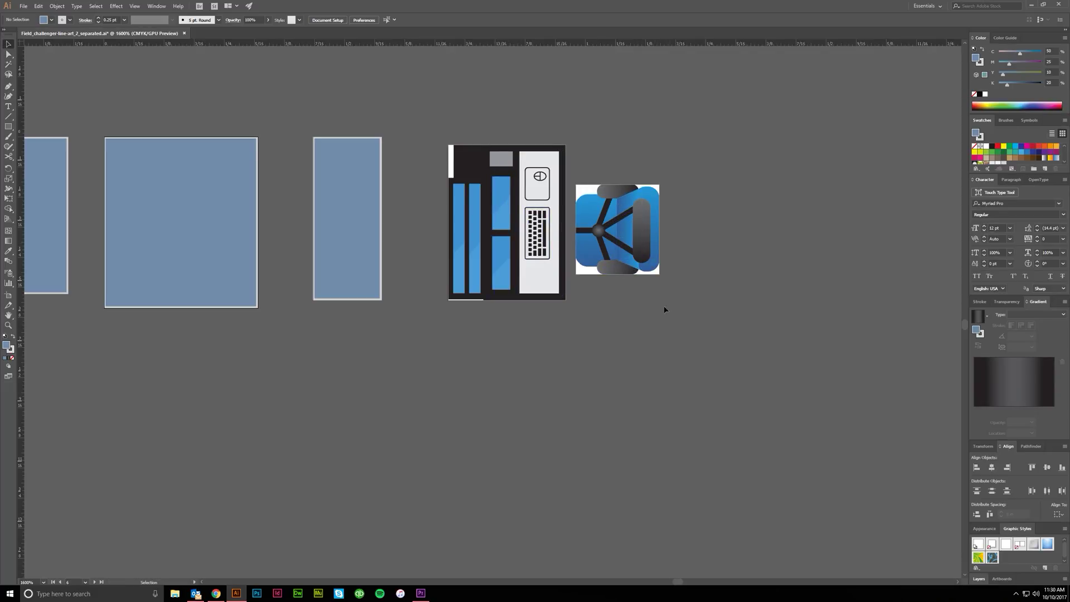
pyautogui.scroll(-4, 656, 245)
pyautogui.scroll(8, 658, 257)
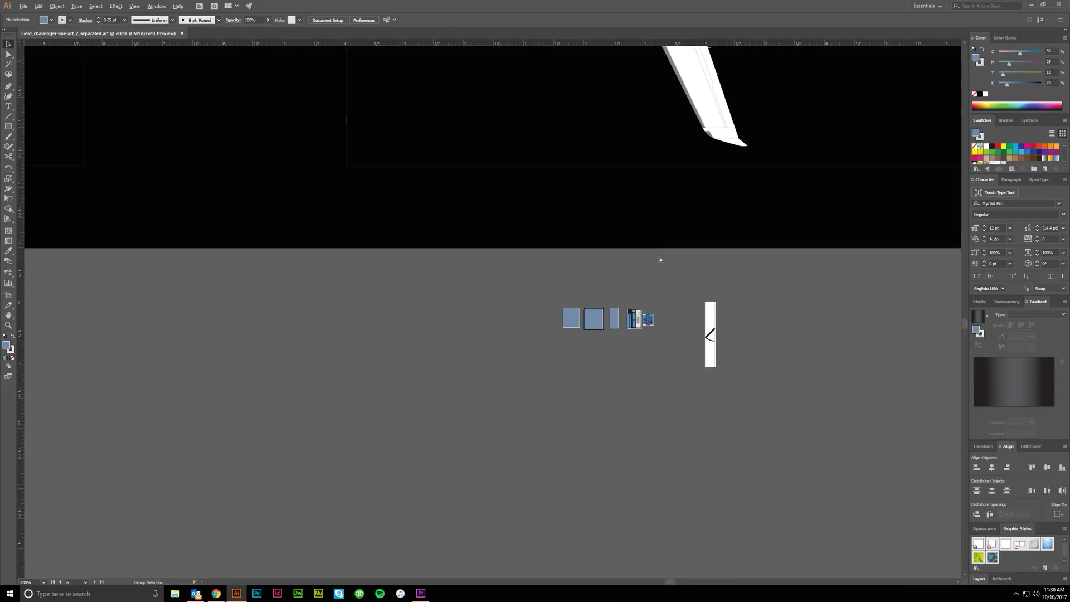
pyautogui.scroll(2, 598, 155)
pyautogui.scroll(3, 597, 155)
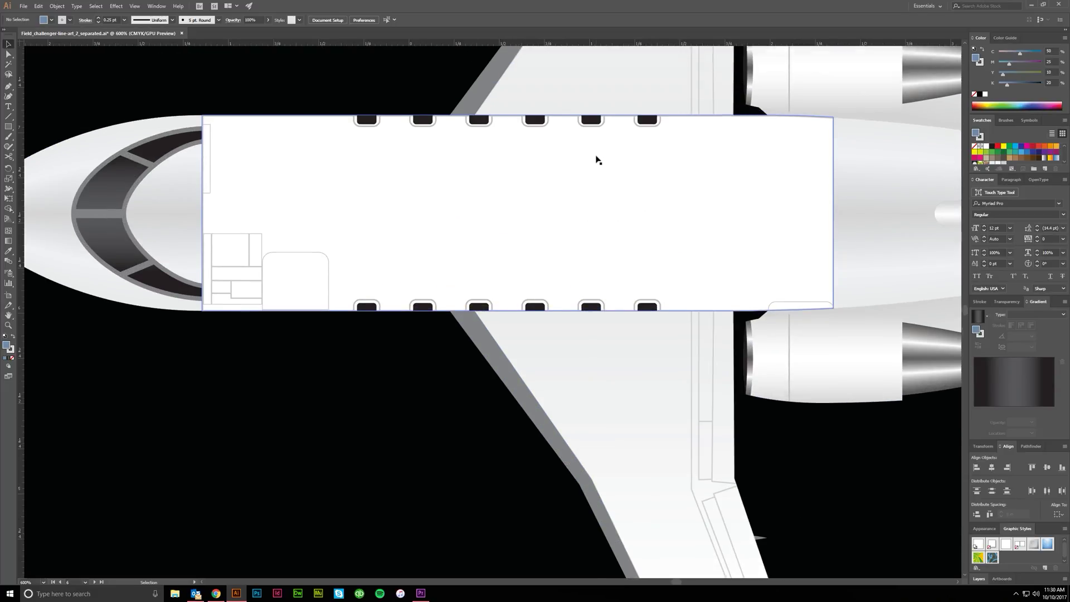
pyautogui.scroll(-2, 620, 281)
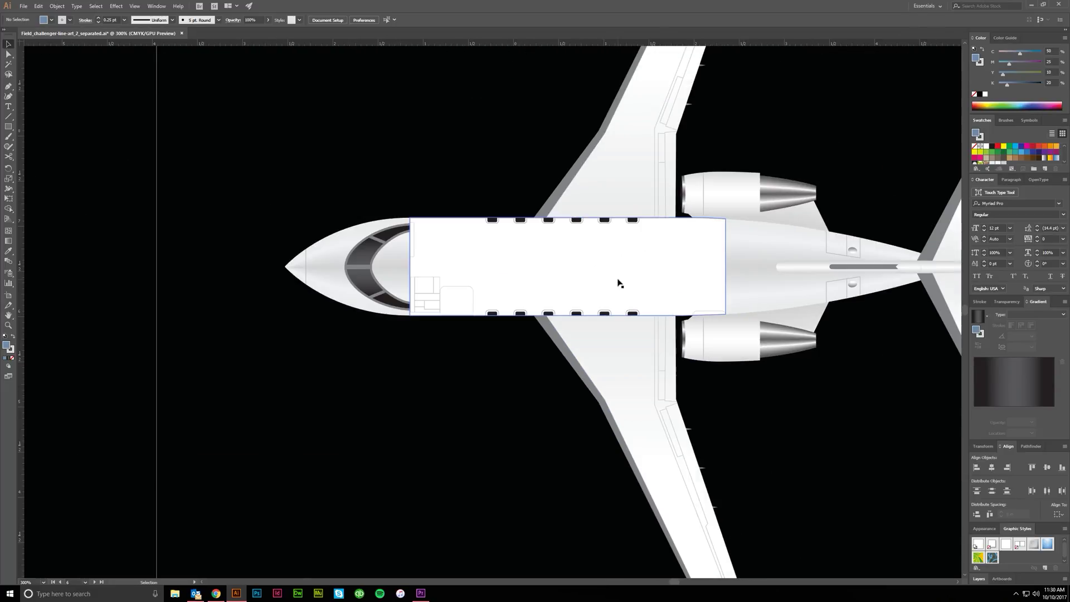
pyautogui.scroll(-6, 621, 277)
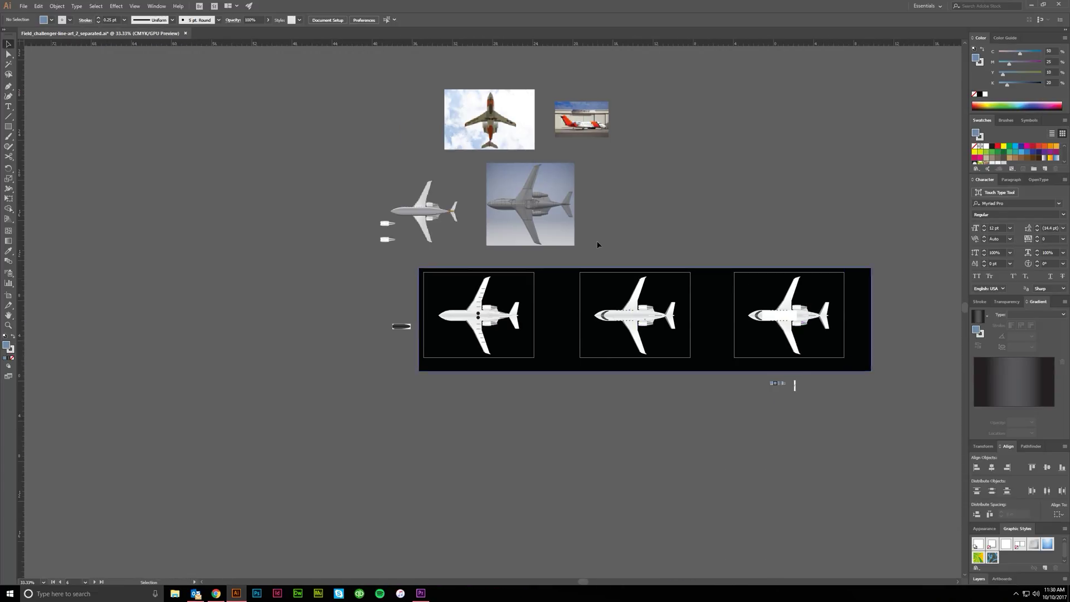
# Move the gray blended fuselage down off the reference airplane so the original fuselage underneath can be traced, keeping the blend selected
pyautogui.scroll(5, 501, 282)
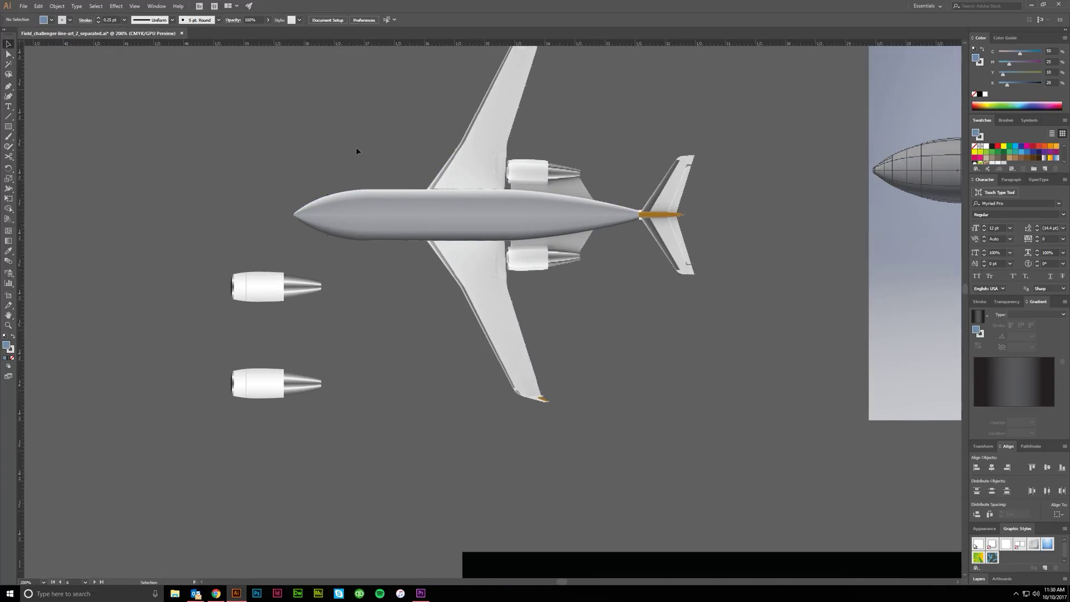
pyautogui.scroll(2, 357, 151)
pyautogui.click(393, 279)
pyautogui.moveTo(394, 279); pyautogui.dragTo(397, 366)
pyautogui.click(410, 429)
pyautogui.hscroll(-1, 402, 428)
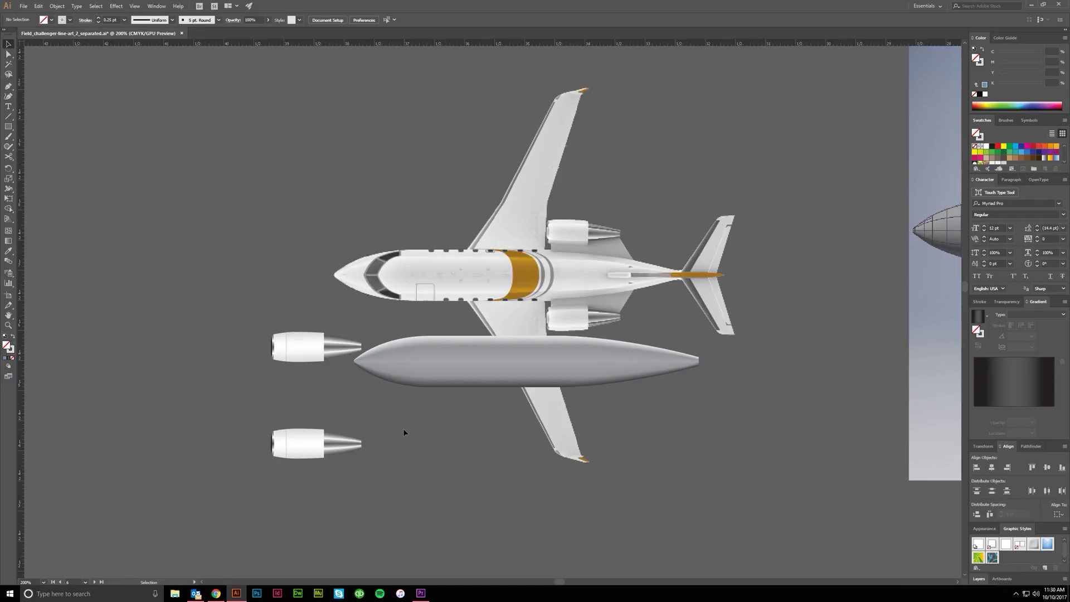
pyautogui.scroll(2, 404, 430)
pyautogui.scroll(-1, 464, 410)
pyautogui.scroll(1, 463, 410)
pyautogui.click(464, 410)
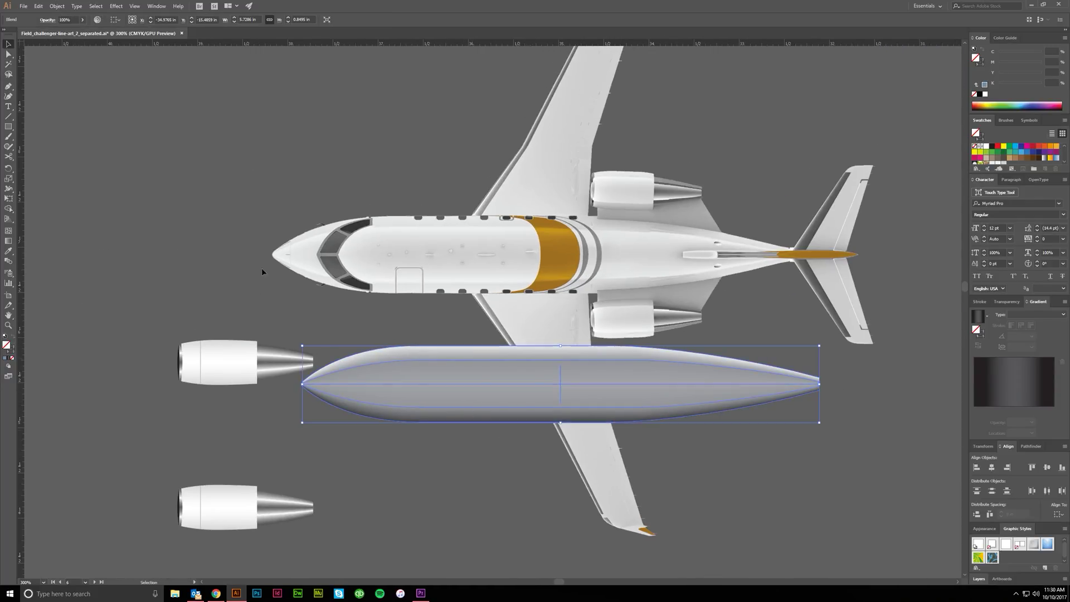
# Trace the upper edge of the reference fuselage with the Pen tool, from the nose tip back to the tail and down to the centerline
pyautogui.click(8, 86)
pyautogui.scroll(2, 415, 242)
pyautogui.click(127, 270)
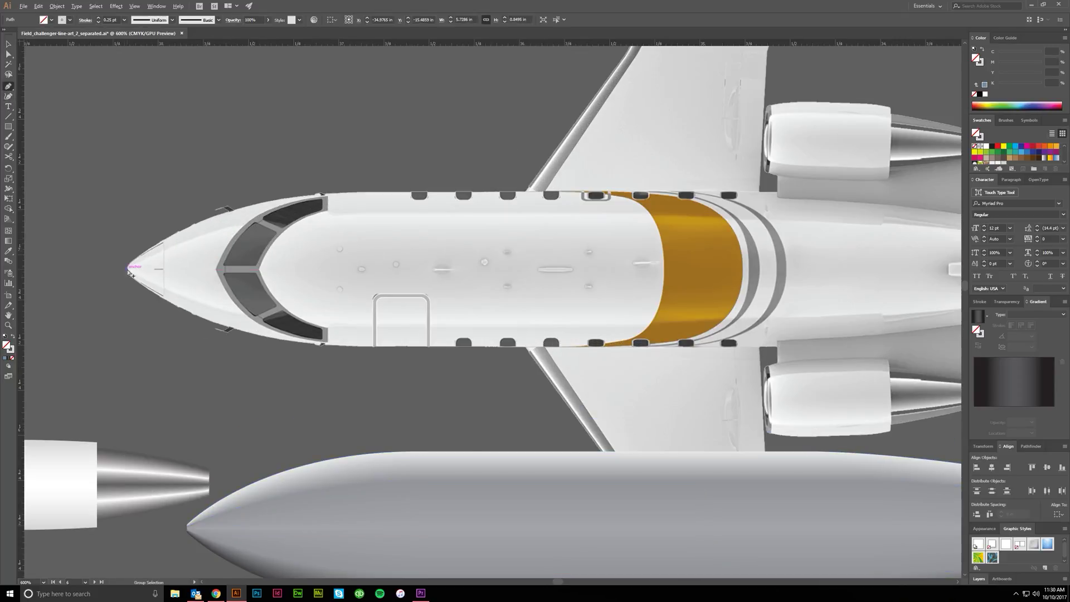
pyautogui.scroll(-2, 154, 253)
pyautogui.scroll(2, 211, 234)
pyautogui.moveTo(317, 211); pyautogui.dragTo(755, 211)
pyautogui.hscroll(3, 755, 213)
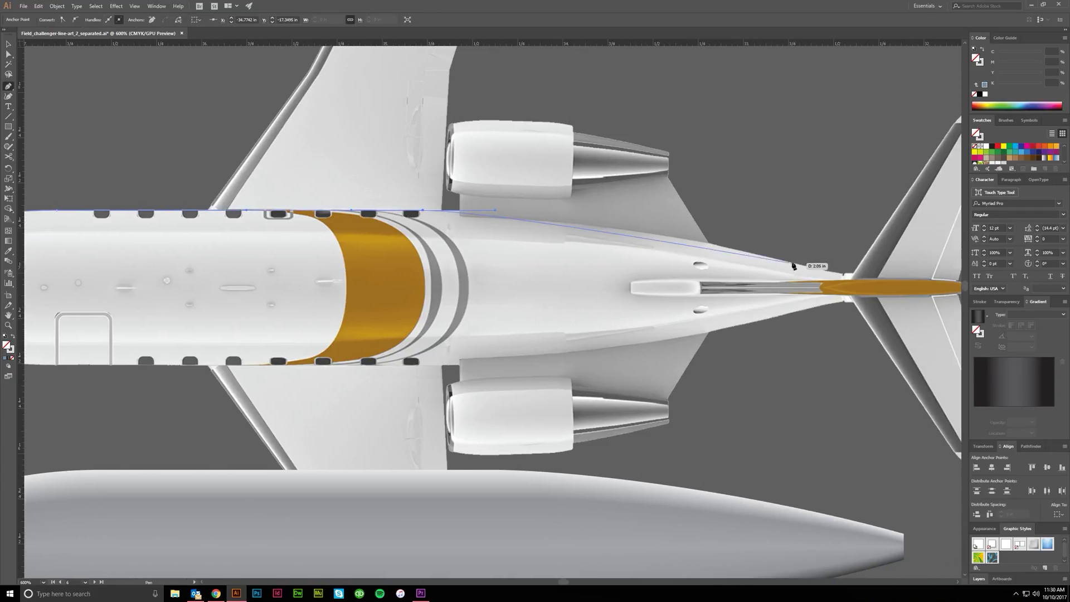
pyautogui.moveTo(845, 274); pyautogui.dragTo(729, 287)
pyautogui.click(729, 287)
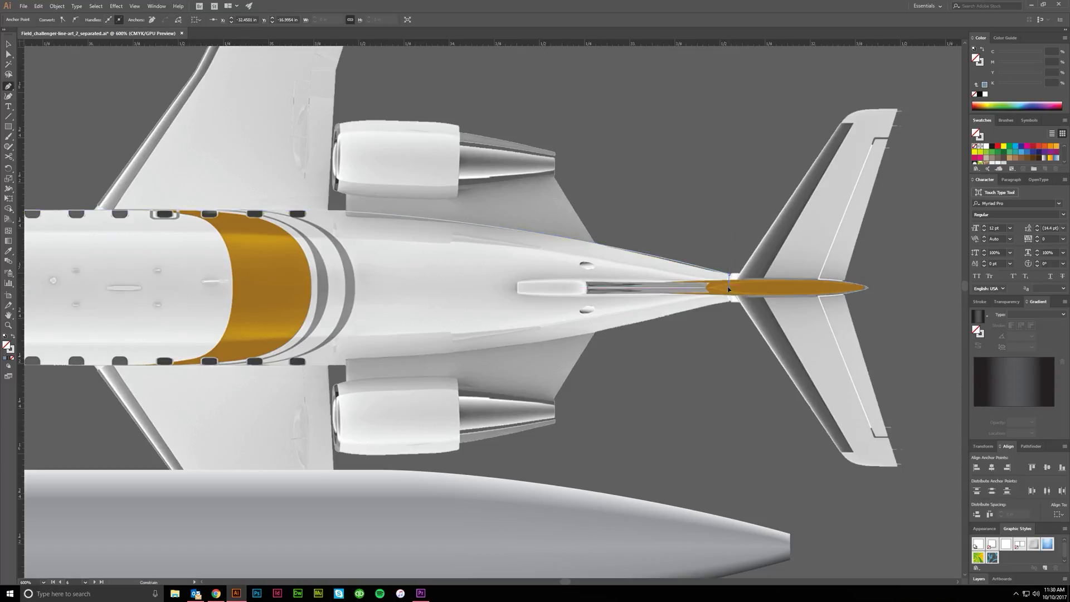
# Close the half-fuselage path at the nose tip and give it the default white fill and black stroke
pyautogui.scroll(-3, 729, 288)
pyautogui.scroll(3, 376, 307)
pyautogui.click(477, 259)
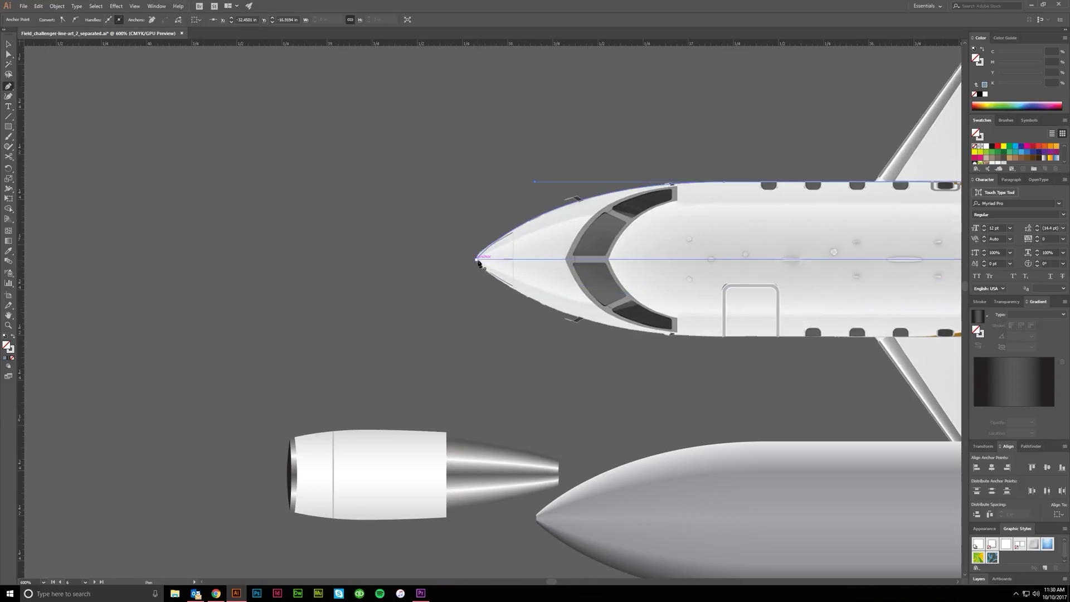
pyautogui.hscroll(7, 172, 256)
pyautogui.scroll(-1, 291, 273)
pyautogui.press('d')
# Duplicate the half-fuselage shape directly below the original and reflect the copy across the horizontal axis
pyautogui.press('v')
pyautogui.click(340, 169)
pyautogui.moveTo(377, 227); pyautogui.dragTo(377, 288)
pyautogui.rightClick(375, 284)
pyautogui.moveTo(425, 407)
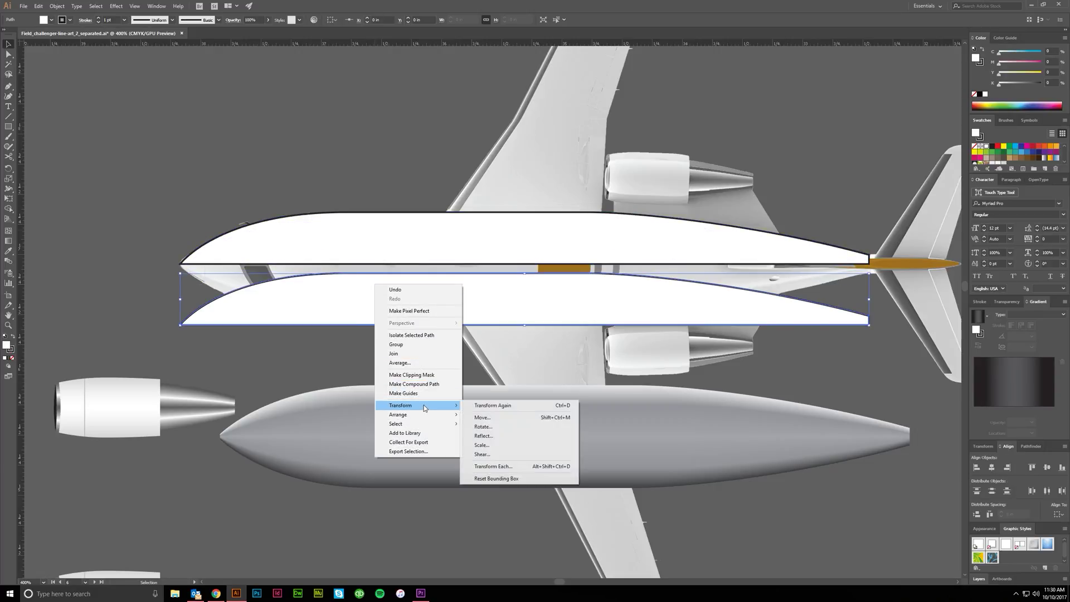
pyautogui.click(482, 437)
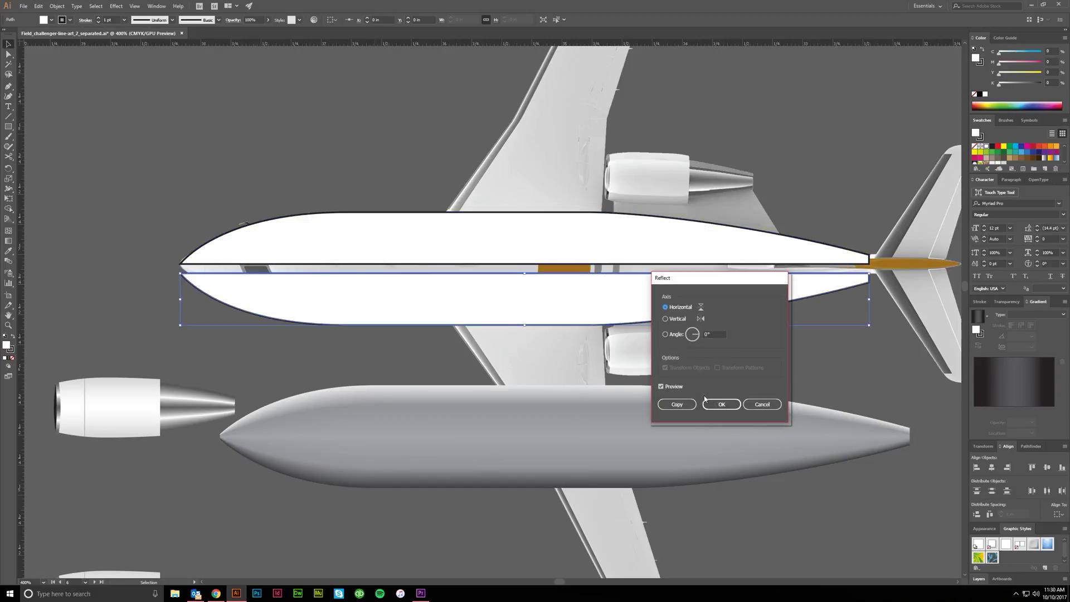
pyautogui.click(721, 403)
# Close the gap between the two fuselage halves with 0 in vertical distribute spacing and unite them into one shape
pyautogui.keyDown('shift'); pyautogui.click(588, 234); pyautogui.keyUp('shift')
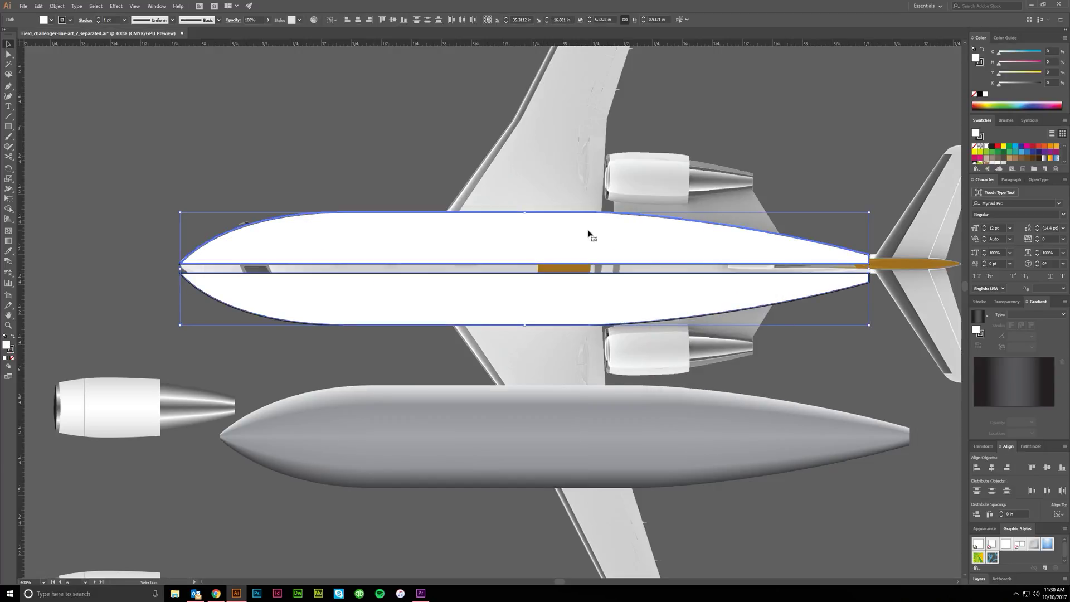
pyautogui.click(976, 515)
pyautogui.click(1028, 446)
pyautogui.click(976, 467)
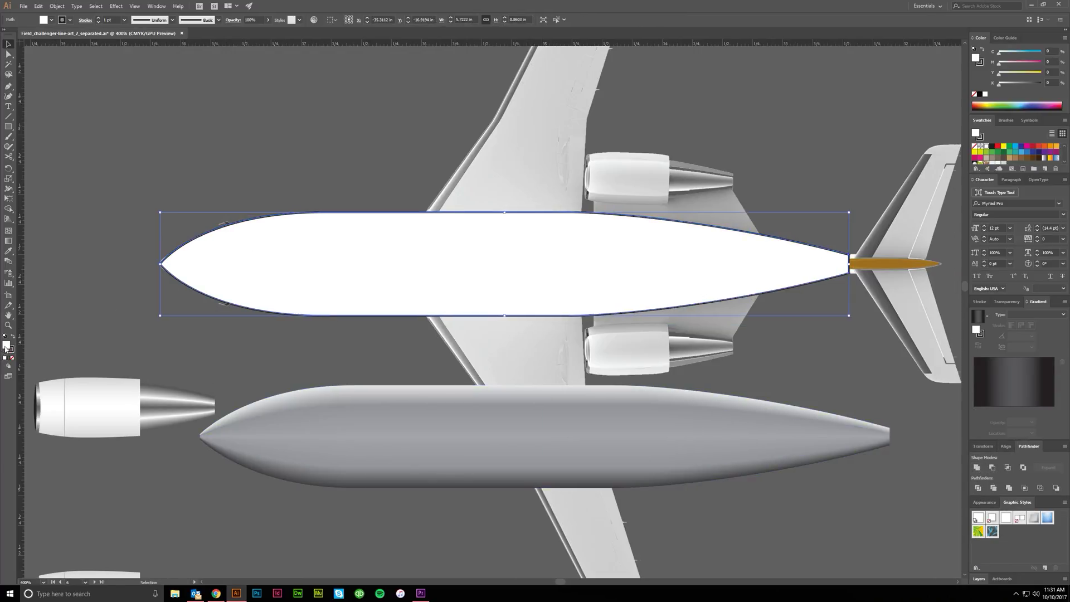
# Remove the white fill from the united fuselage shape, keeping its black outline over the reference airplane
pyautogui.click(11, 358)
pyautogui.hscroll(1, 225, 278)
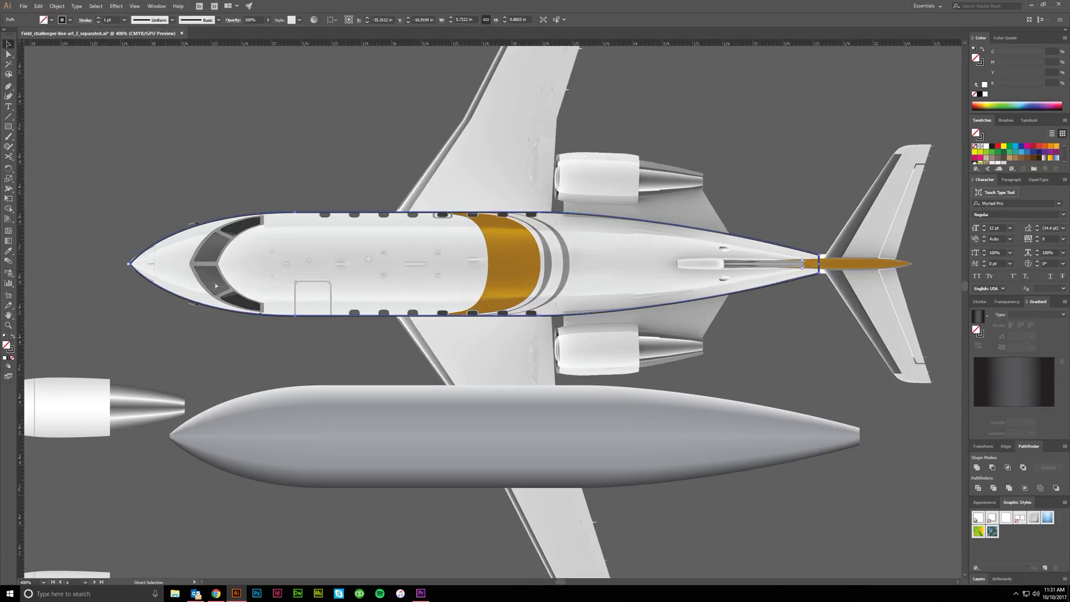
pyautogui.hotkey('shift', 'x')
pyautogui.hotkey('shift', 'x')
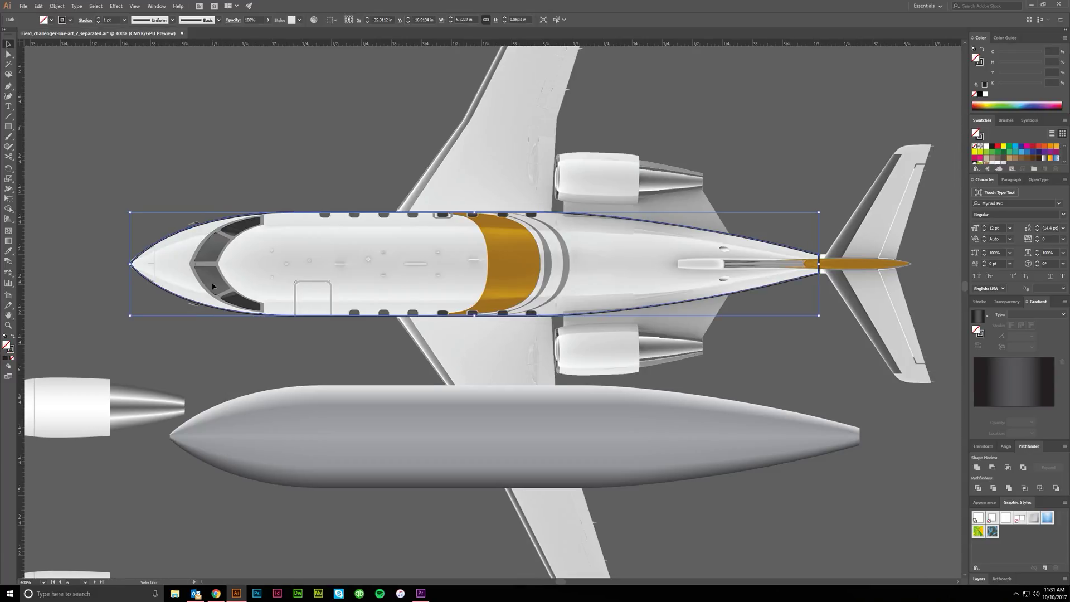
pyautogui.hotkey('shift', 'x')
pyautogui.hotkey('shift', 'x')
pyautogui.hscroll(-1, 219, 229)
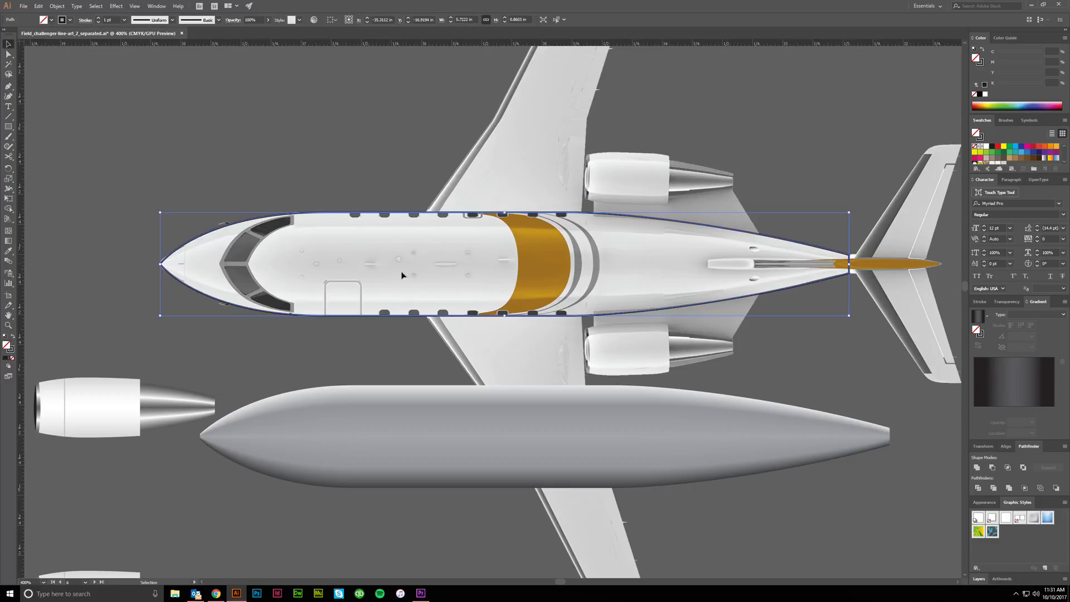
# Swap the fuselage shape's fill and stroke, set the fill to 90% black (K), and deselect the shape
pyautogui.hotkey('shift', 'x')
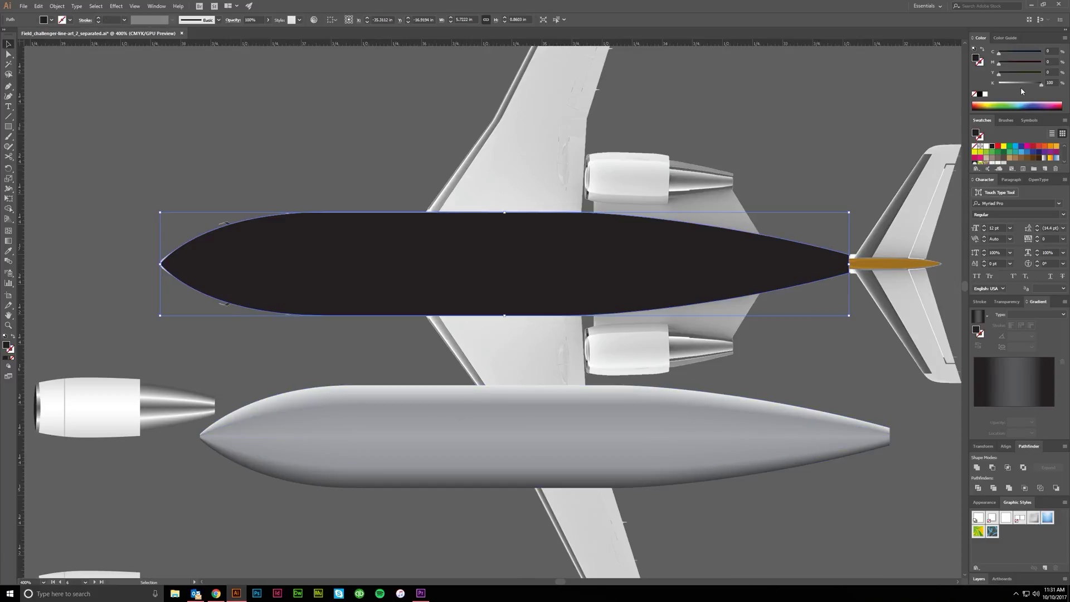
pyautogui.doubleClick(1050, 82)
pyautogui.write('90')
pyautogui.press('Tab')
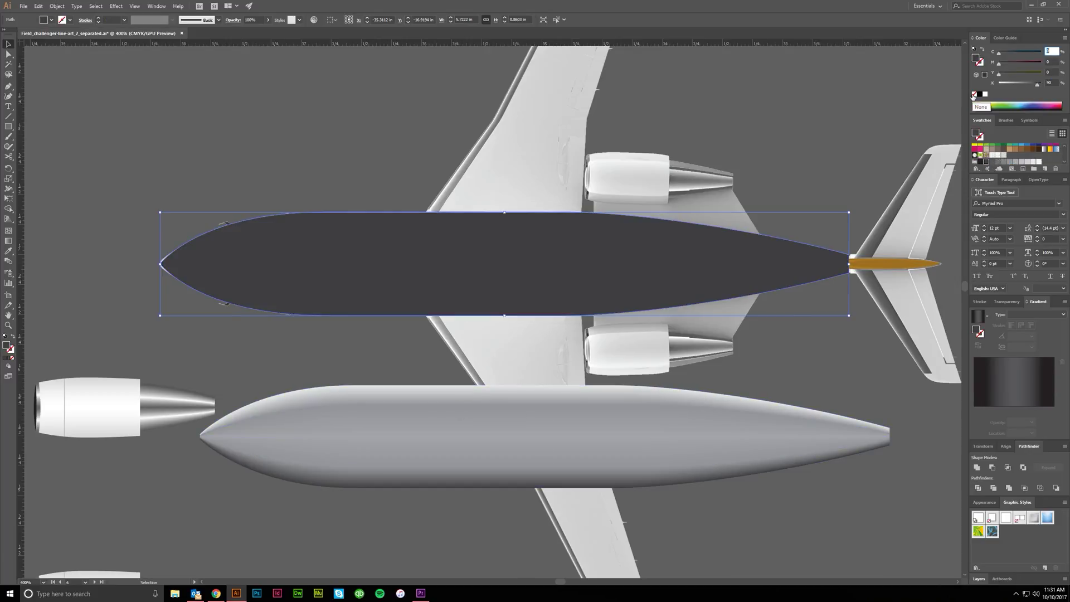
pyautogui.click(48, 267)
# Add a gradient mesh point near the fuselage centerline, just behind the nose, with the Mesh tool
pyautogui.click(10, 230)
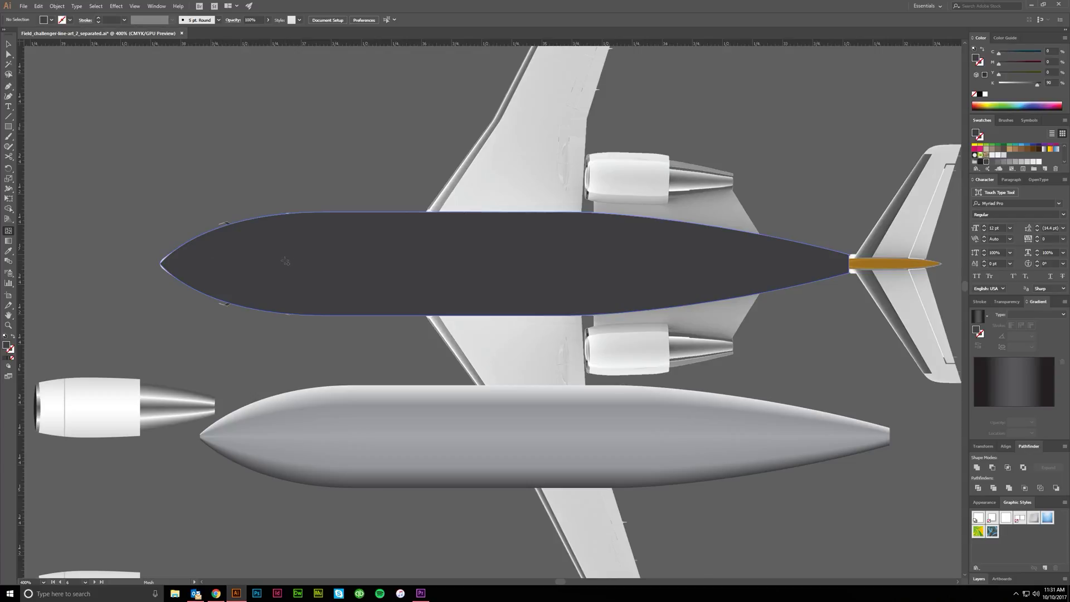
pyautogui.click(227, 233)
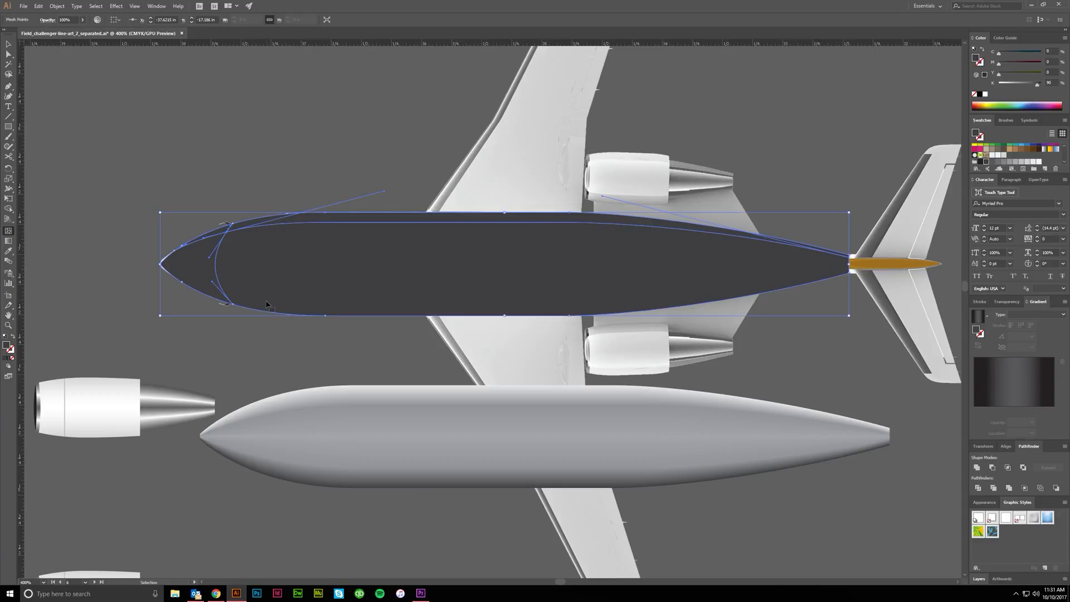
pyautogui.hotkey('ctrl', 'shift', 'a')
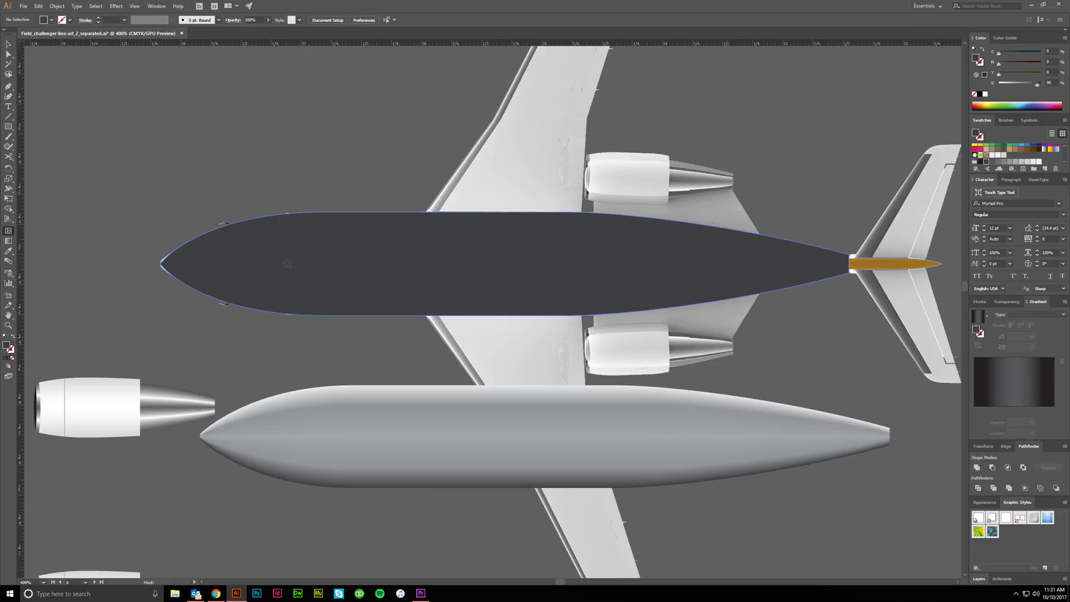
pyautogui.click(287, 260)
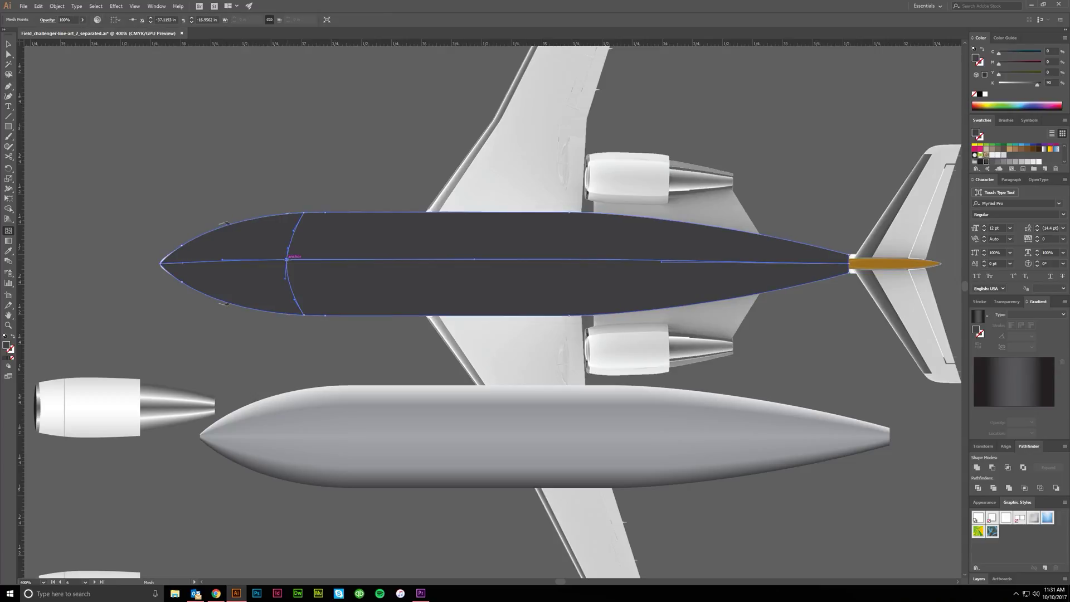
# Try adding a second mesh point toward the tail, first on the lengthwise mesh line and then above it
pyautogui.click(642, 260)
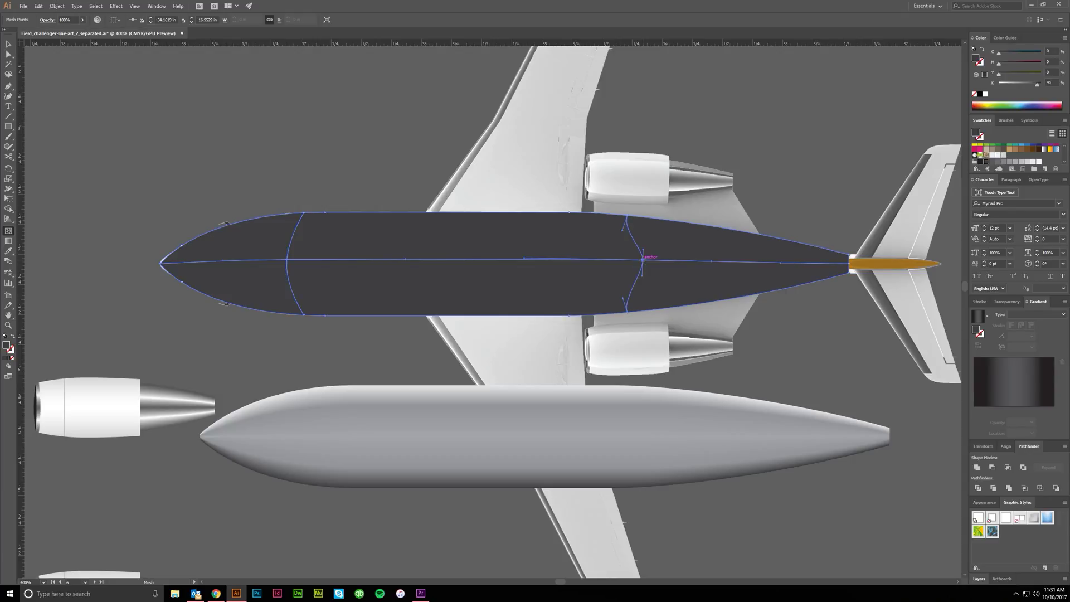
pyautogui.hotkey('ctrl', 'z')
pyautogui.click(632, 239)
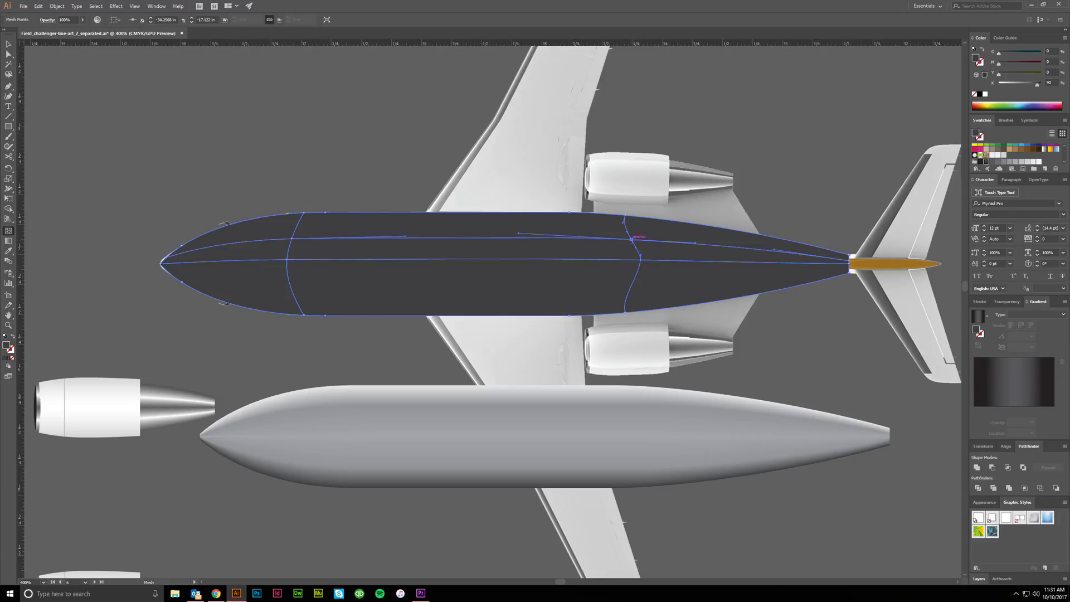
pyautogui.hotkey('ctrl', 'z')
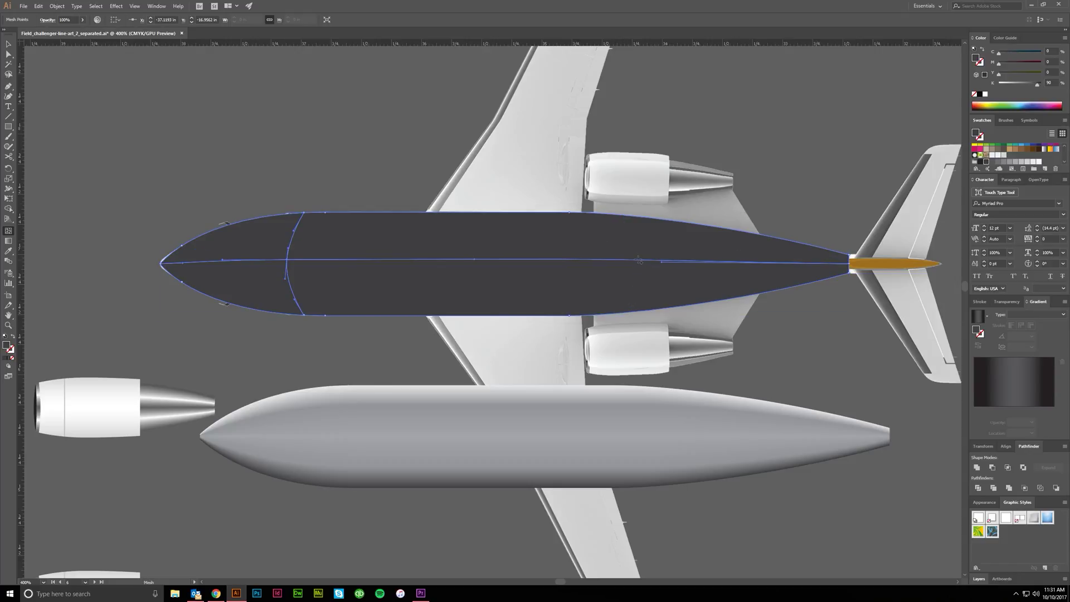
# Add a mesh point on the lengthwise line between the engines and shift it slightly toward the nose to straighten the crosswise mesh line
pyautogui.click(638, 261)
pyautogui.press('a')
pyautogui.moveTo(638, 259)
pyautogui.mouseDown()
pyautogui.moveTo(623, 263)
pyautogui.moveTo(637, 266)
pyautogui.mouseUp()
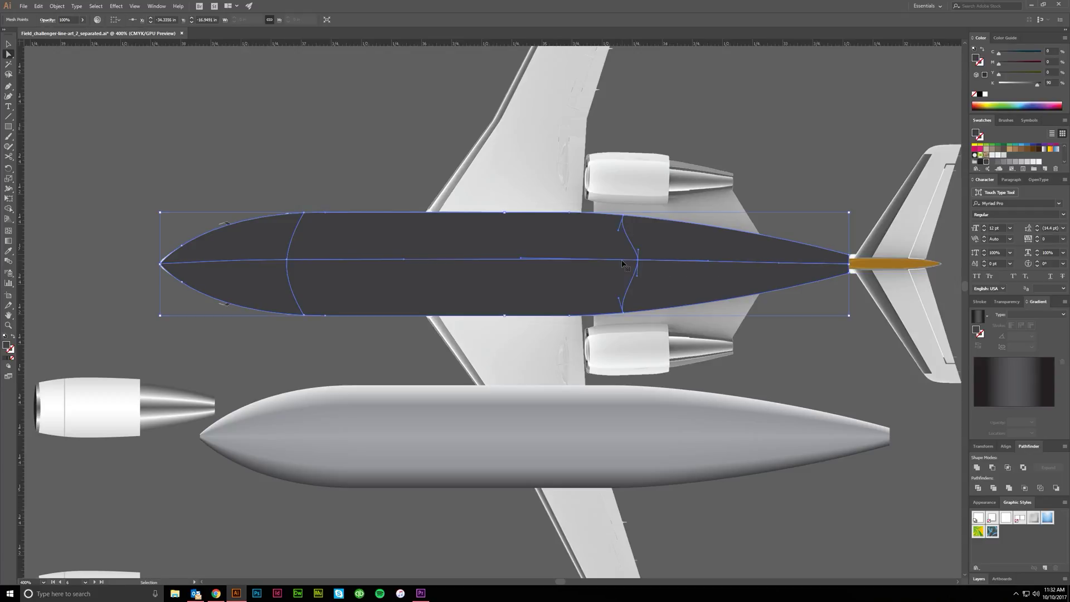
pyautogui.click(313, 118)
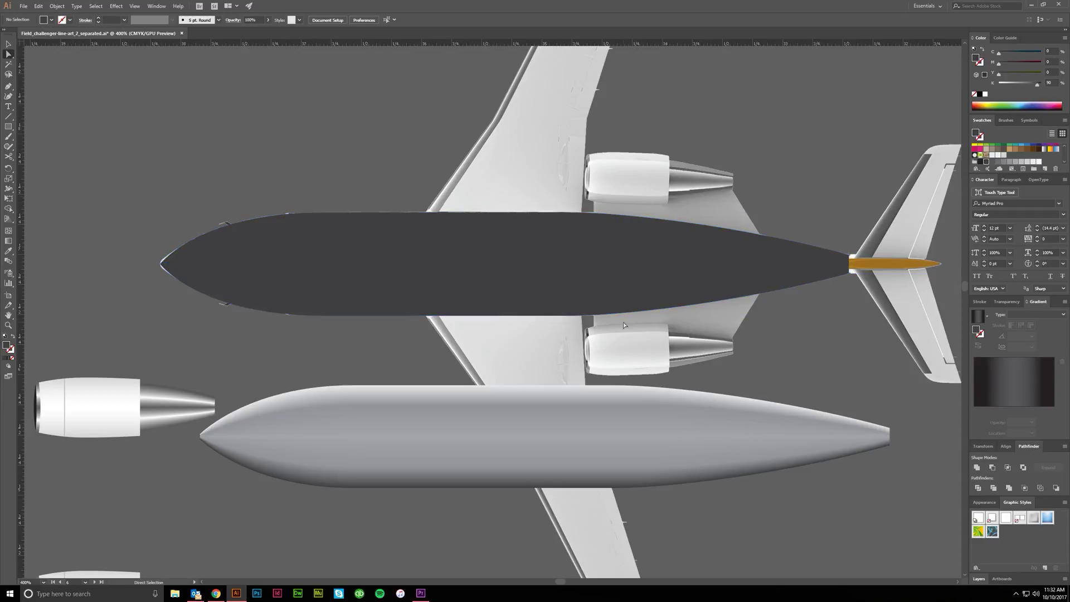
pyautogui.moveTo(636, 260); pyautogui.dragTo(621, 263)
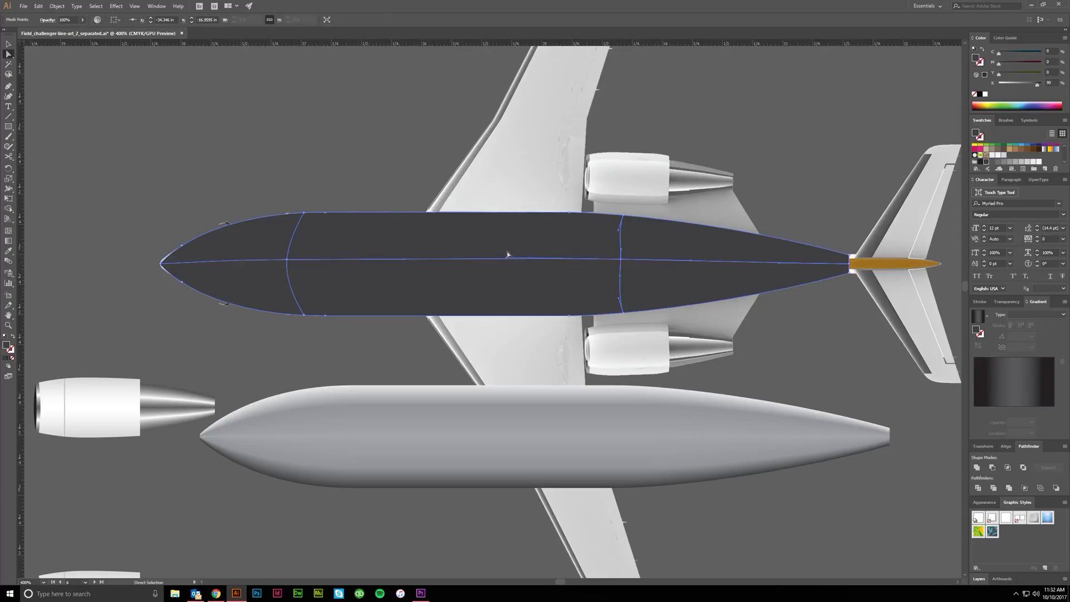
pyautogui.scroll(1, 583, 269)
pyautogui.moveTo(639, 194); pyautogui.dragTo(641, 198)
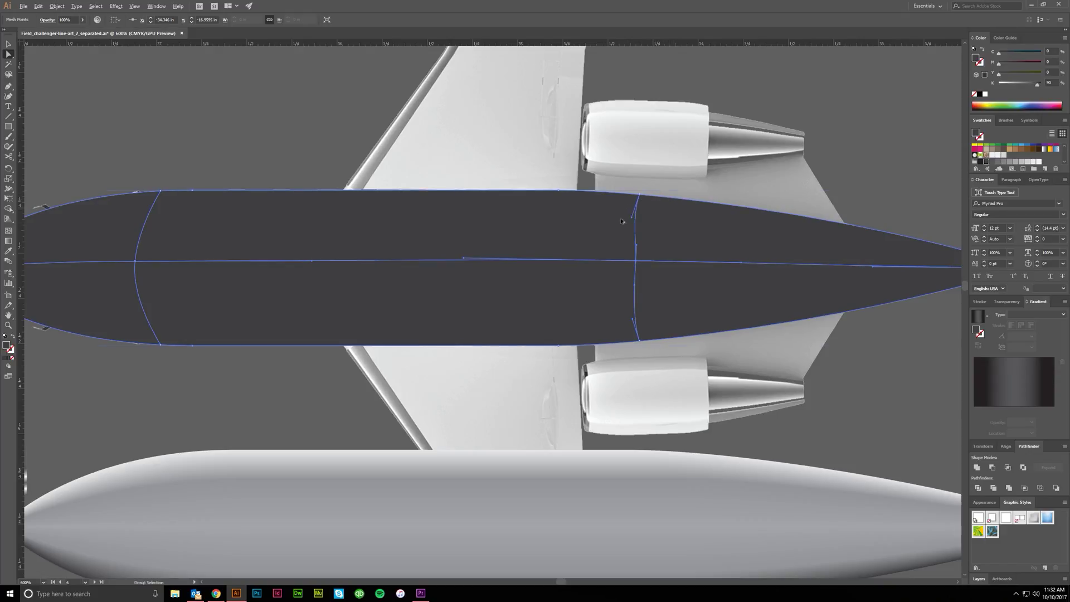
# Select the centerline mesh points behind the nose and between the engines, set their K value to 0, and deselect the mesh
pyautogui.scroll(-2, 622, 222)
pyautogui.scroll(1, 393, 271)
pyautogui.scroll(2, 302, 245)
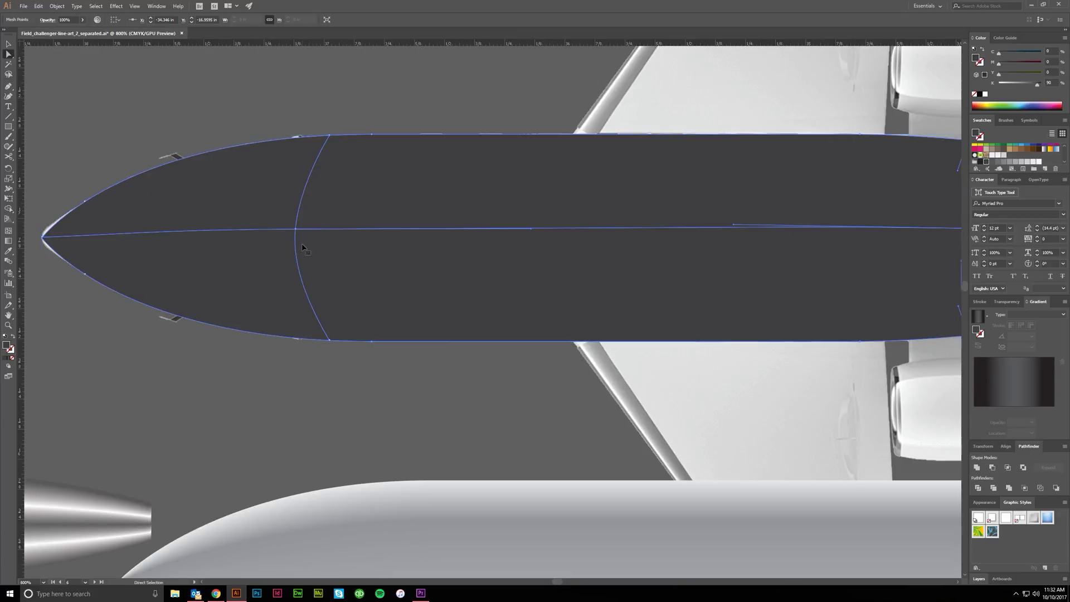
pyautogui.scroll(-1, 302, 244)
pyautogui.click(305, 233)
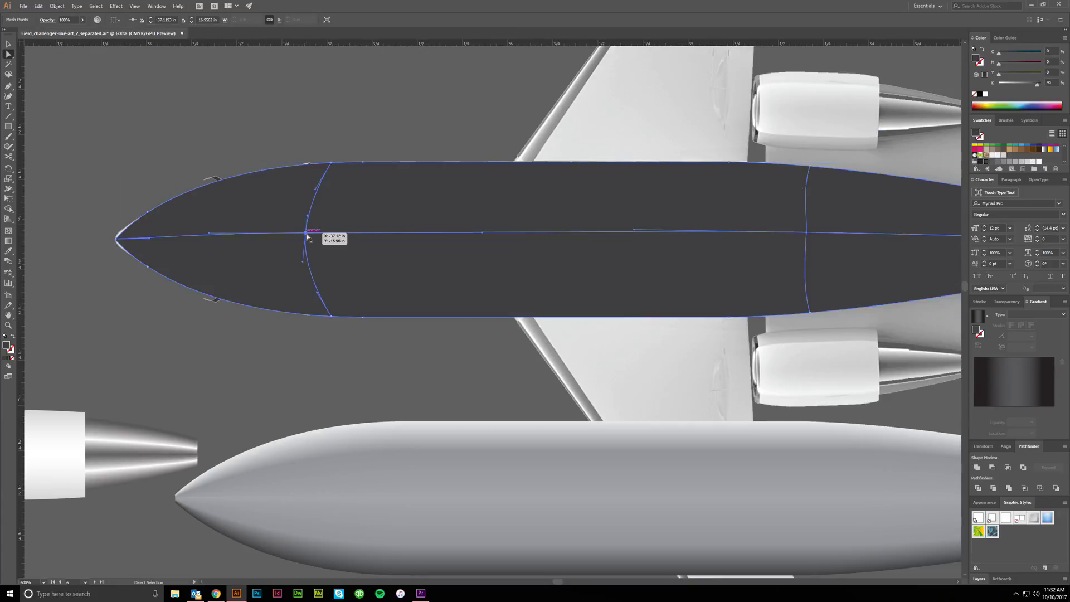
pyautogui.scroll(-2, 307, 238)
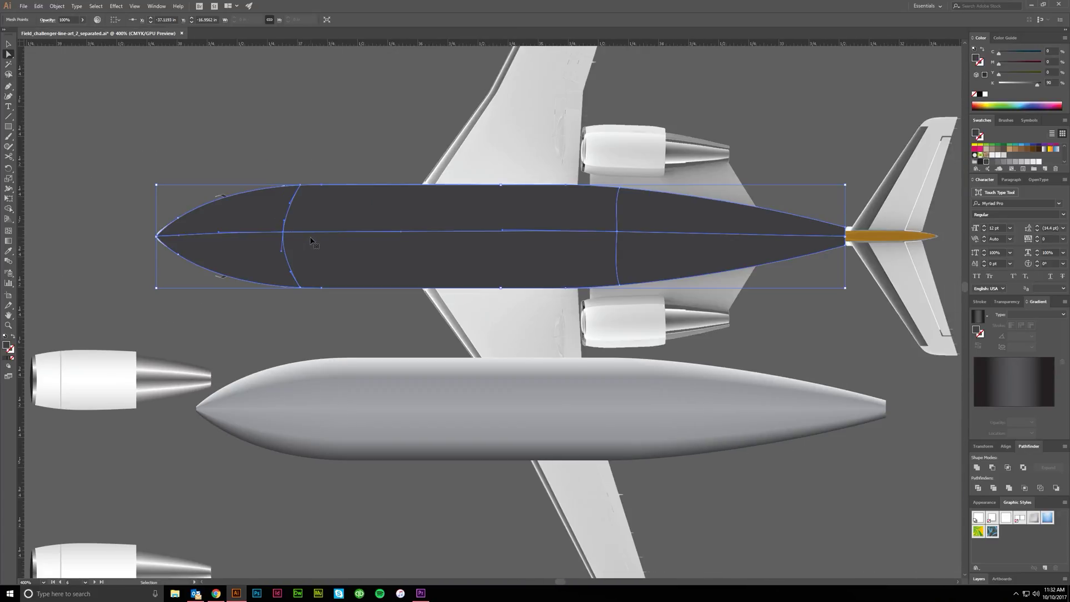
pyautogui.scroll(2, 309, 240)
pyautogui.hscroll(1, 308, 96)
pyautogui.click(251, 228)
pyautogui.click(753, 229)
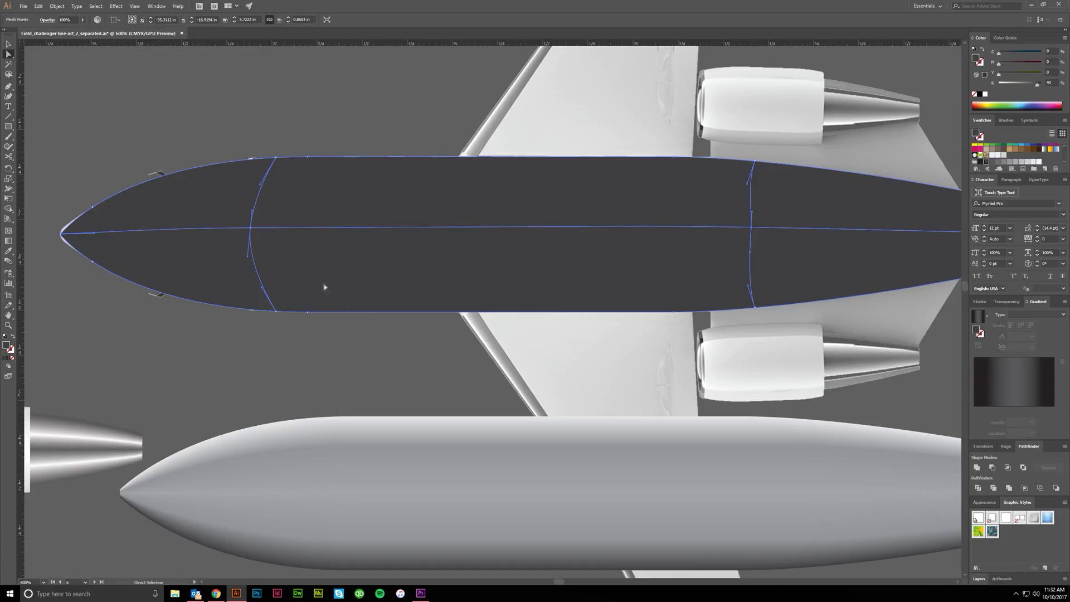
pyautogui.press('v')
pyautogui.hscroll(1, 517, 294)
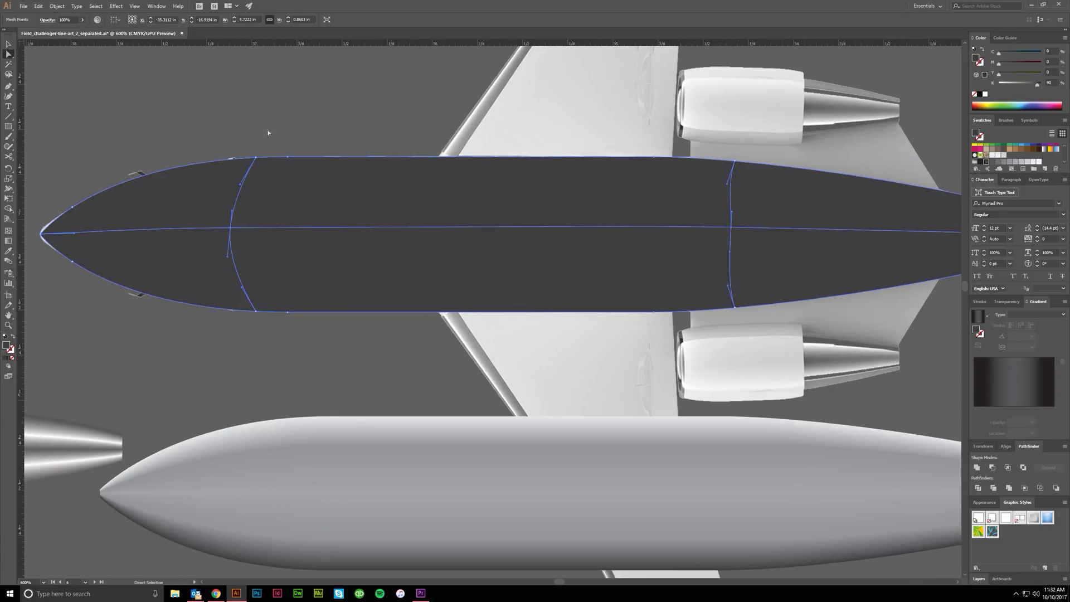
pyautogui.keyDown('ctrl'); pyautogui.click(231, 227); pyautogui.keyUp('ctrl')
pyautogui.keyDown('ctrl'); pyautogui.click(731, 229); pyautogui.keyUp('ctrl')
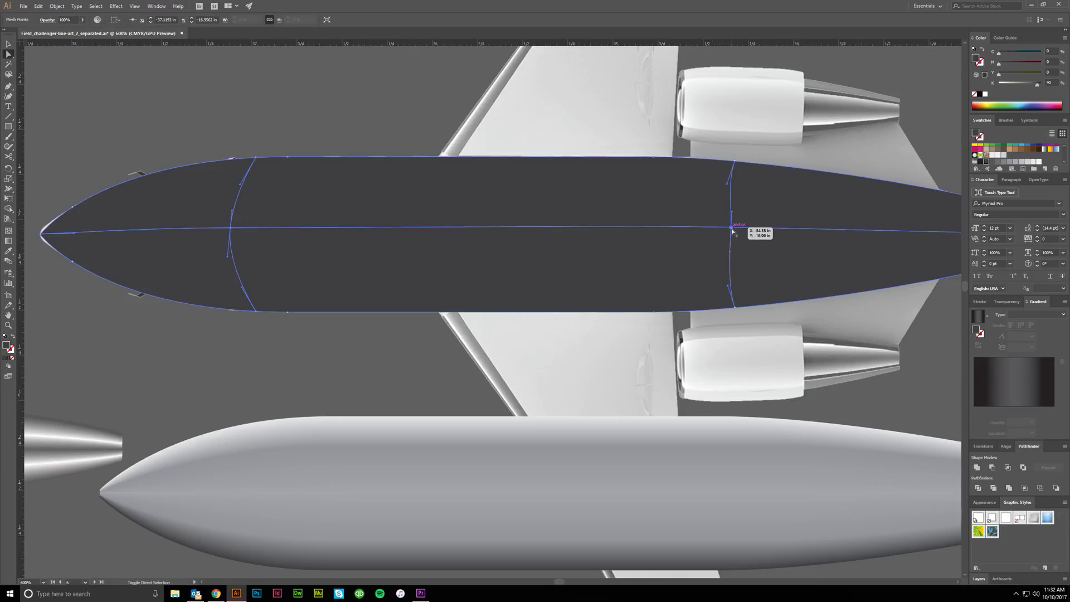
pyautogui.moveTo(1038, 87); pyautogui.dragTo(998, 87)
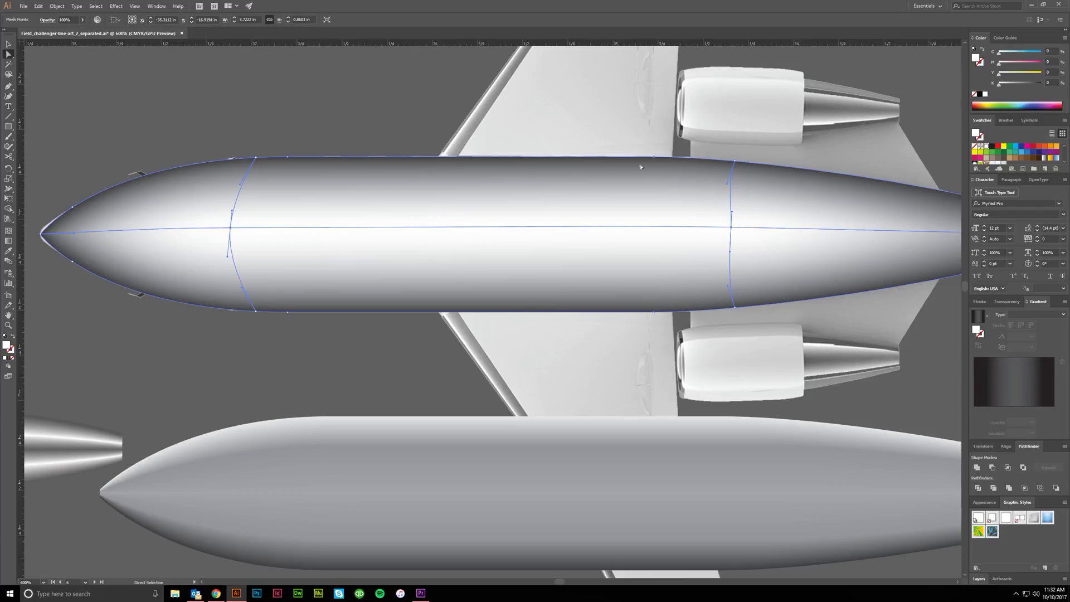
pyautogui.click(367, 136)
# Move the shaded fuselage mesh off the airplane to compare it with the artwork underneath, and undo the move
pyautogui.hotkey('ctrl', '-')
pyautogui.hotkey('ctrl', '-')
pyautogui.press('v')
pyautogui.moveTo(383, 219); pyautogui.dragTo(336, 133)
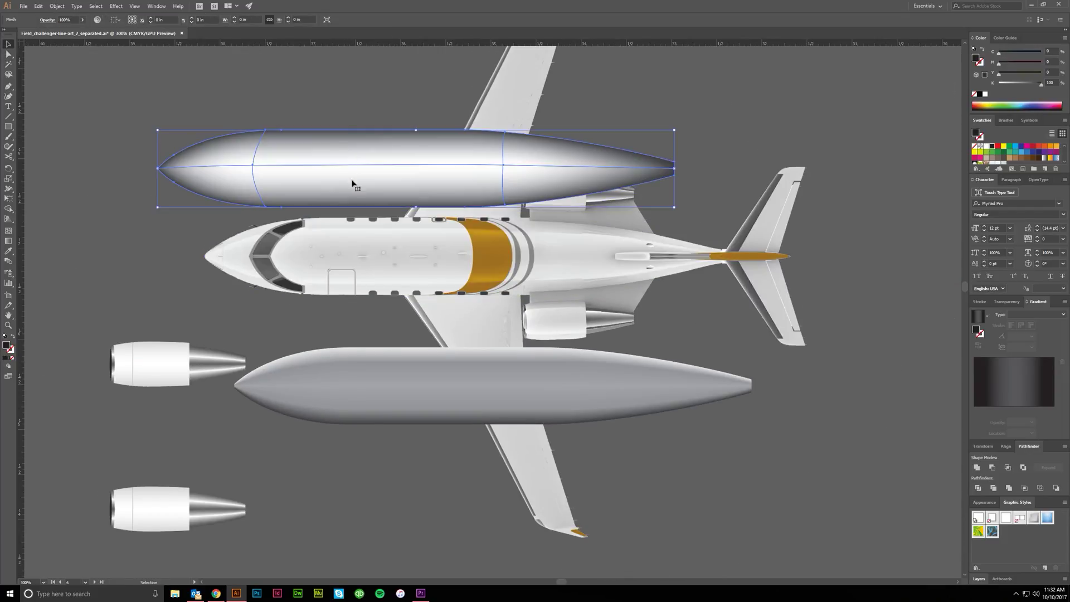
pyautogui.hscroll(-2, 197, 248)
pyautogui.click(217, 253)
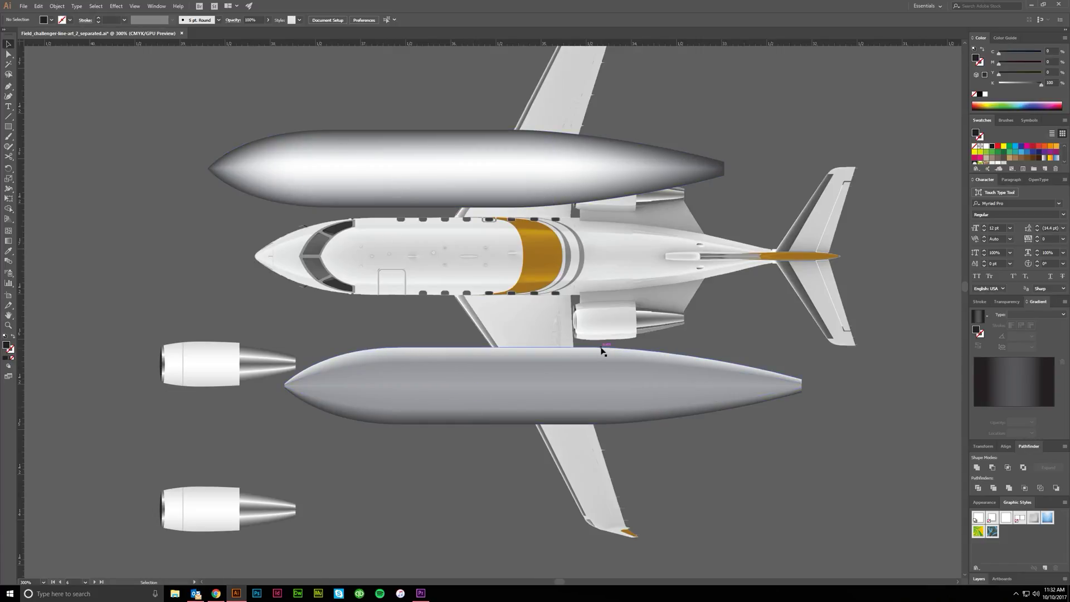
pyautogui.hscroll(1, 630, 275)
pyautogui.hotkey('ctrl', 'z')
# Examine the fuselage mesh shading between the engines and the tail tip
pyautogui.scroll(2, 700, 251)
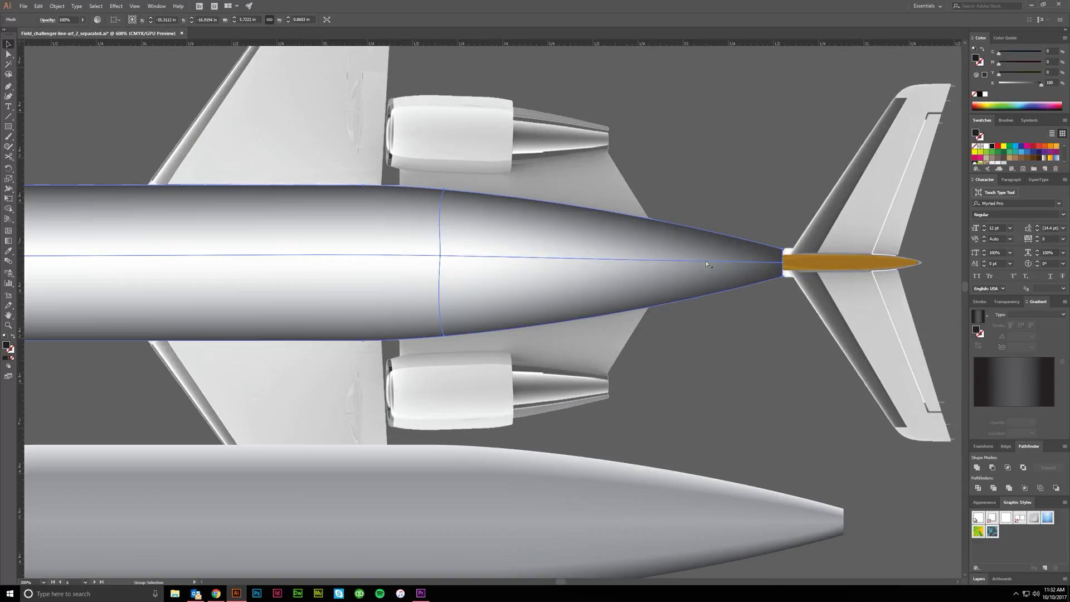
pyautogui.hotkey('ctrl', 'shift', 'a')
pyautogui.click(439, 256)
pyautogui.scroll(2, 651, 272)
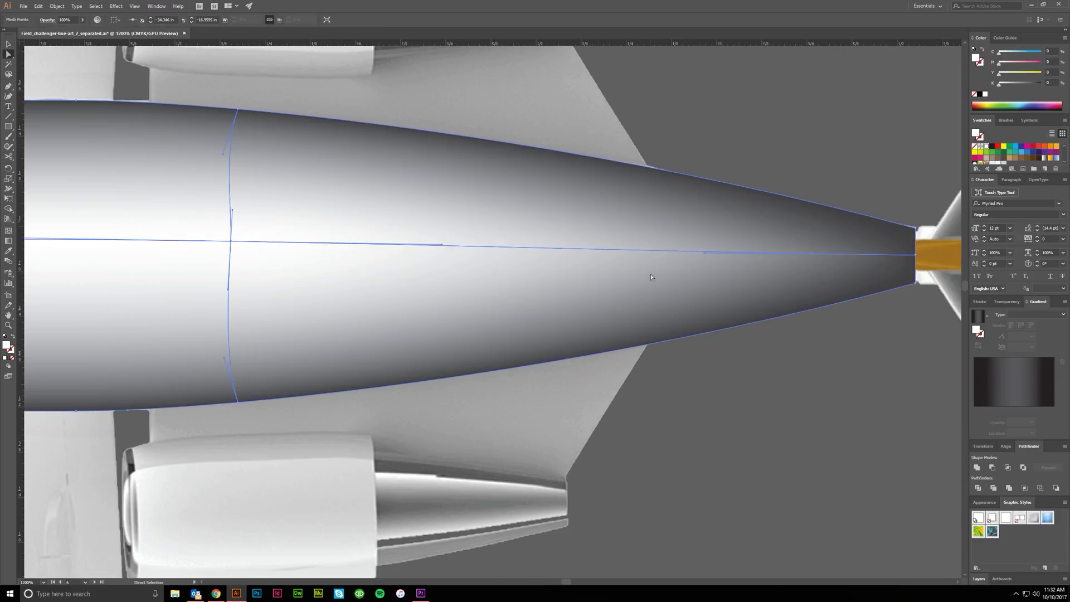
pyautogui.scroll(-1, 650, 272)
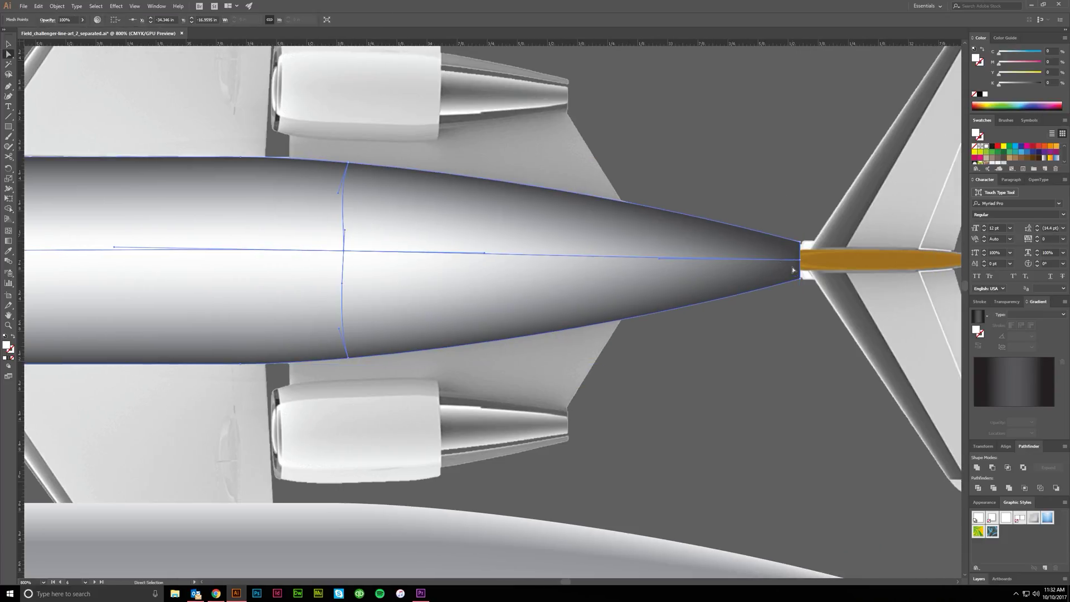
pyautogui.scroll(-4, 767, 298)
pyautogui.hscroll(2, 756, 334)
pyautogui.scroll(3, 752, 357)
pyautogui.hotkey('ctrl', 'shift', 'a')
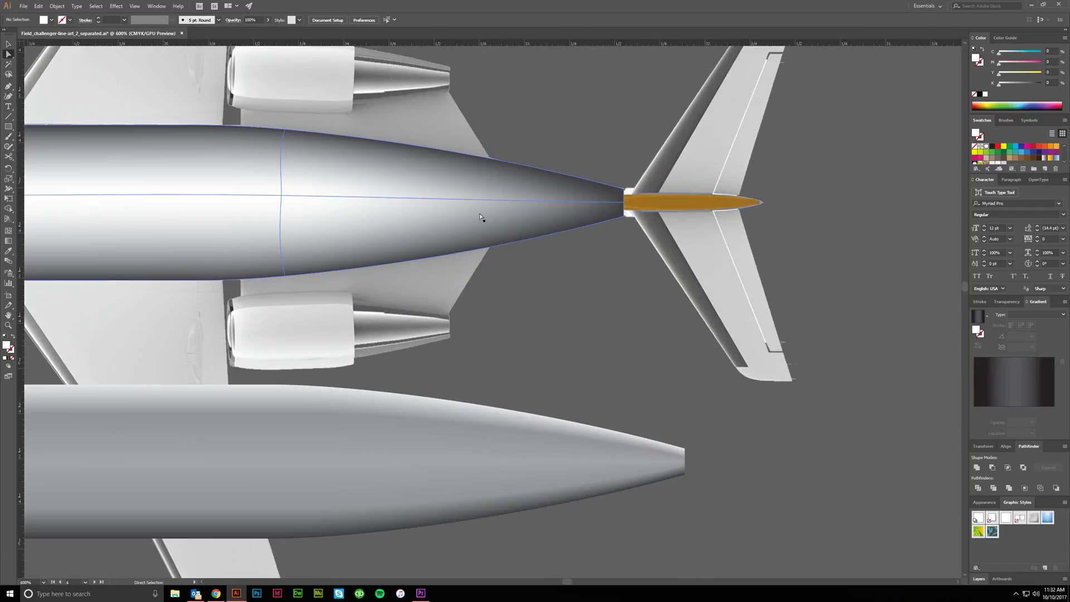
pyautogui.scroll(2, 445, 200)
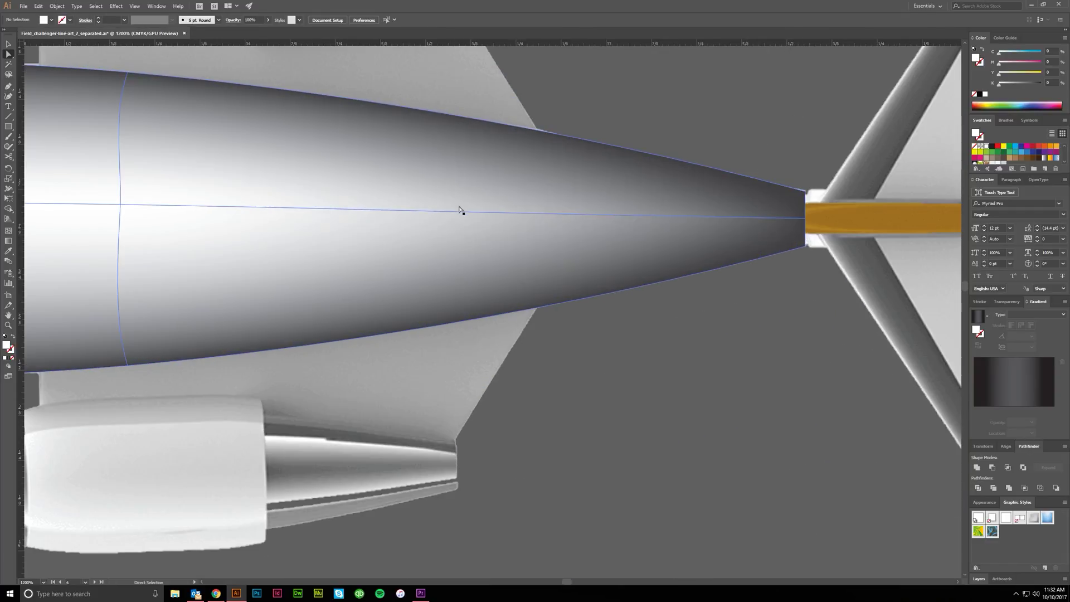
# Add a mesh point on the centerline just ahead of the tail tip, set its K value to 0, and deselect the mesh
pyautogui.click(406, 205)
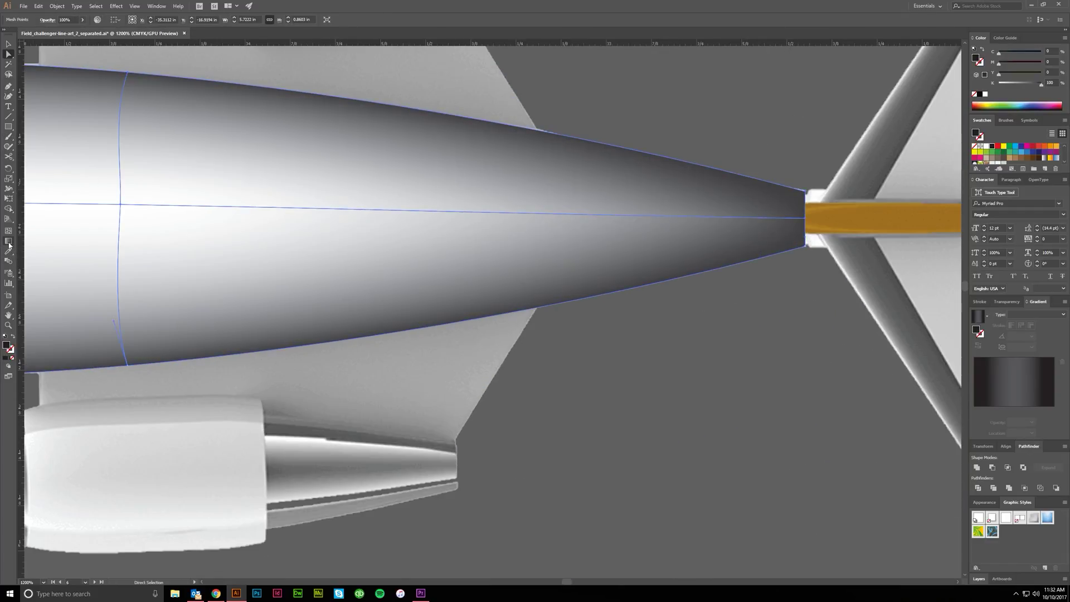
pyautogui.click(8, 231)
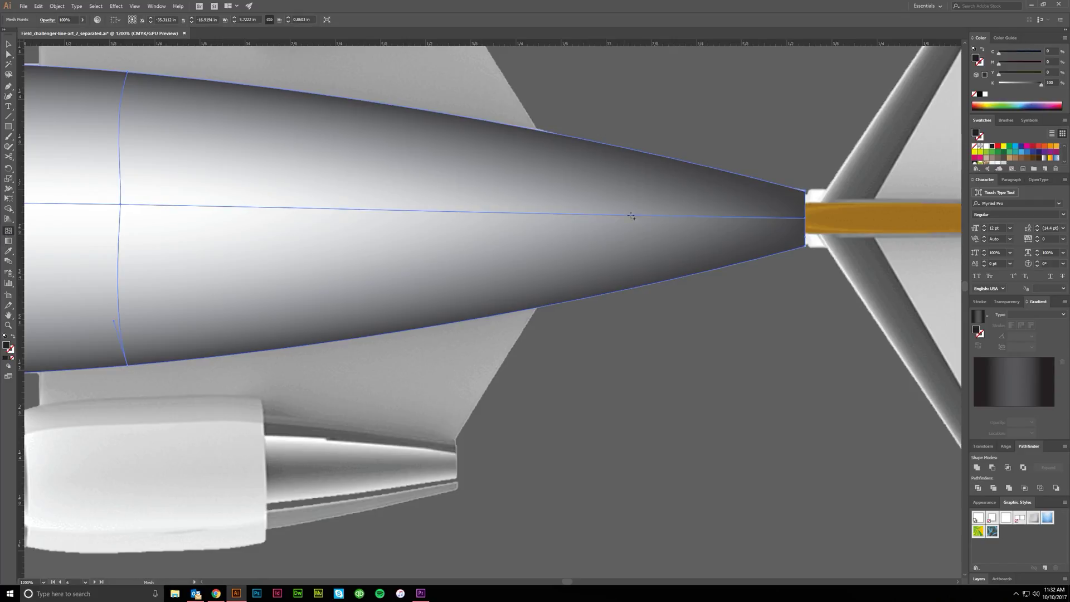
pyautogui.click(759, 218)
pyautogui.moveTo(1040, 84); pyautogui.dragTo(996, 84)
pyautogui.press('a')
pyautogui.click(771, 341)
pyautogui.scroll(-2, 731, 313)
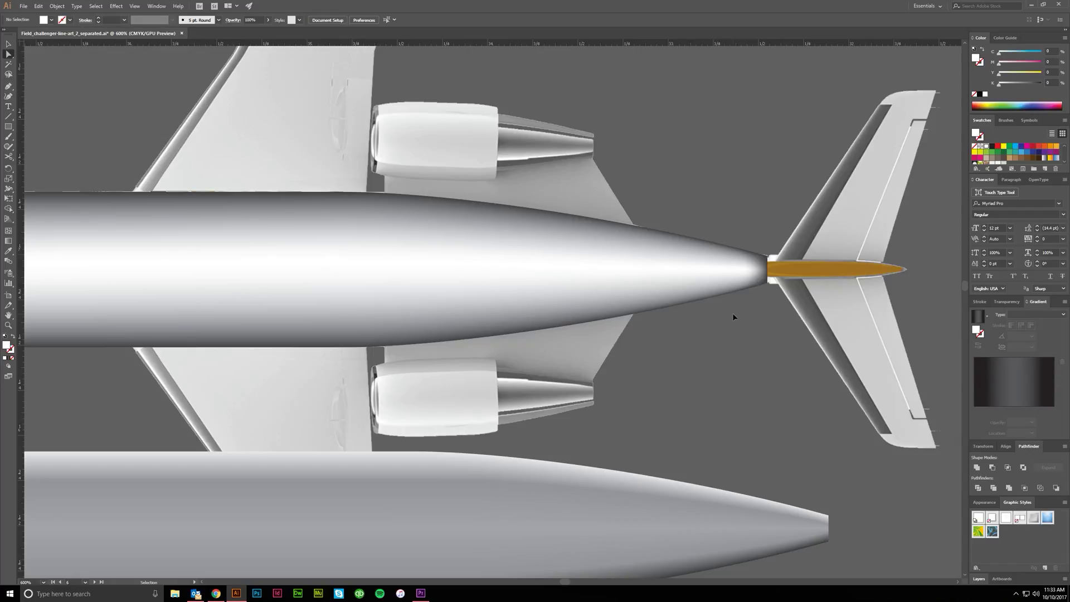
# Lighten the centerline mesh point at the very end of the tail to near white and deselect the mesh
pyautogui.click(752, 288)
pyautogui.scroll(2, 752, 288)
pyautogui.click(737, 249)
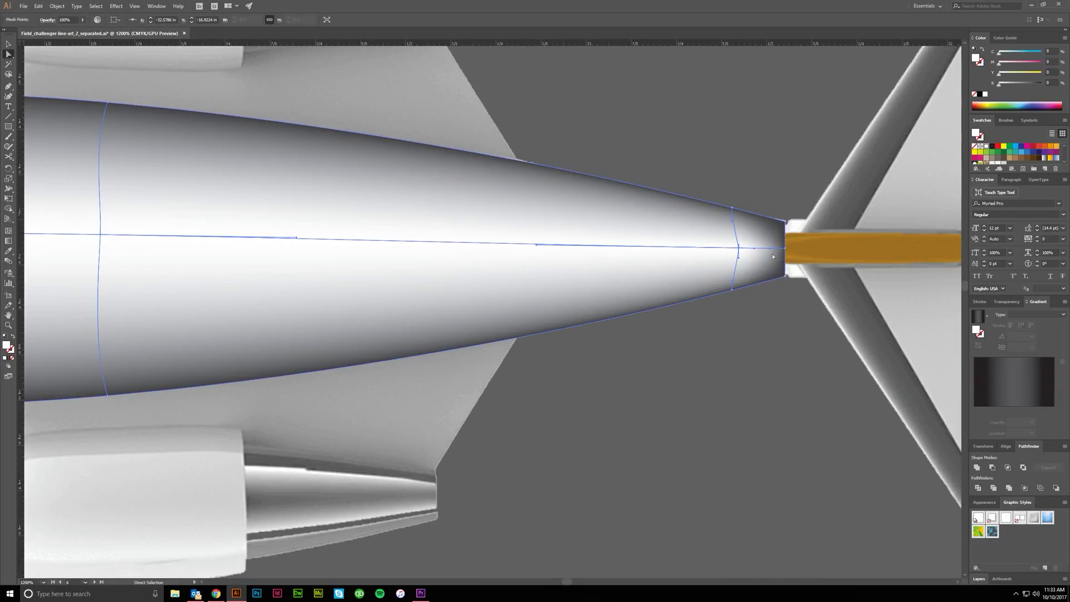
pyautogui.click(785, 248)
pyautogui.moveTo(998, 83); pyautogui.dragTo(1001, 84)
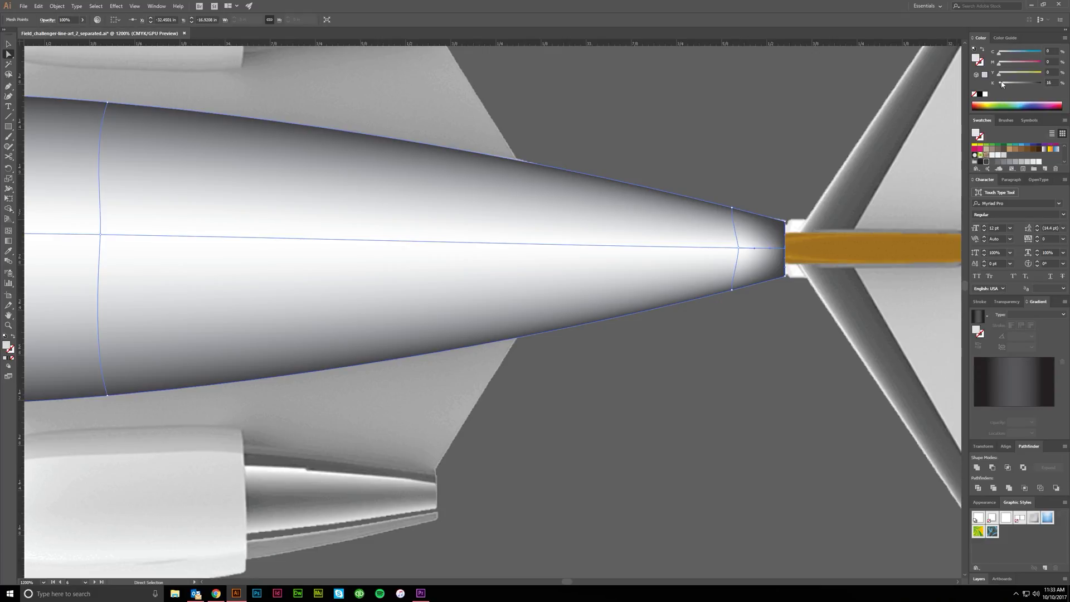
pyautogui.click(781, 429)
# Move the fuselage mesh aside to check it against the original airplane body, and undo the move
pyautogui.scroll(-3, 732, 385)
pyautogui.hscroll(-2, 748, 399)
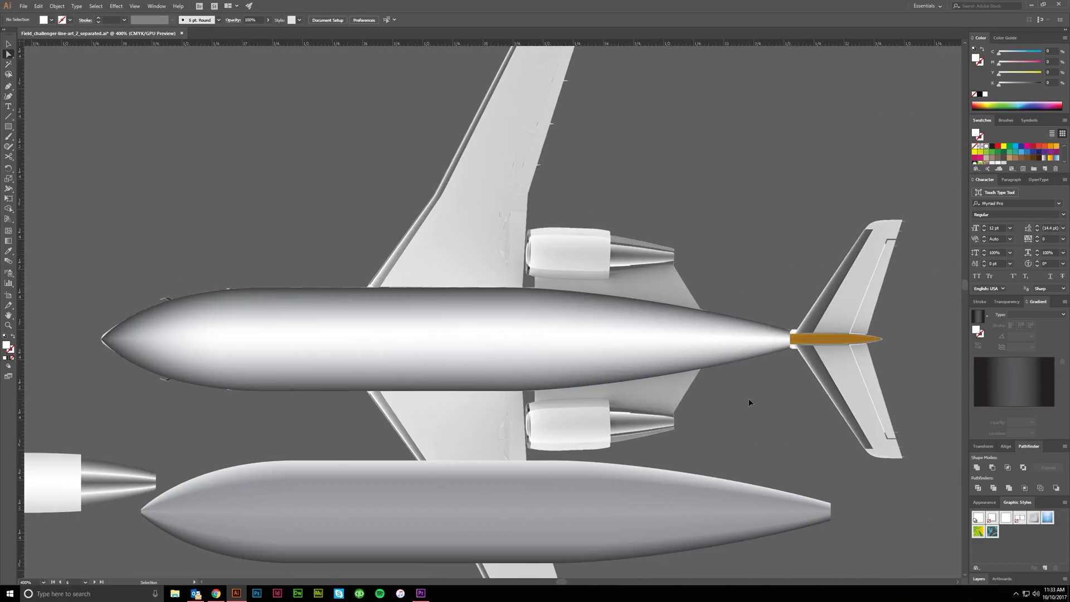
pyautogui.hscroll(-2, 748, 399)
pyautogui.hscroll(-1, 158, 388)
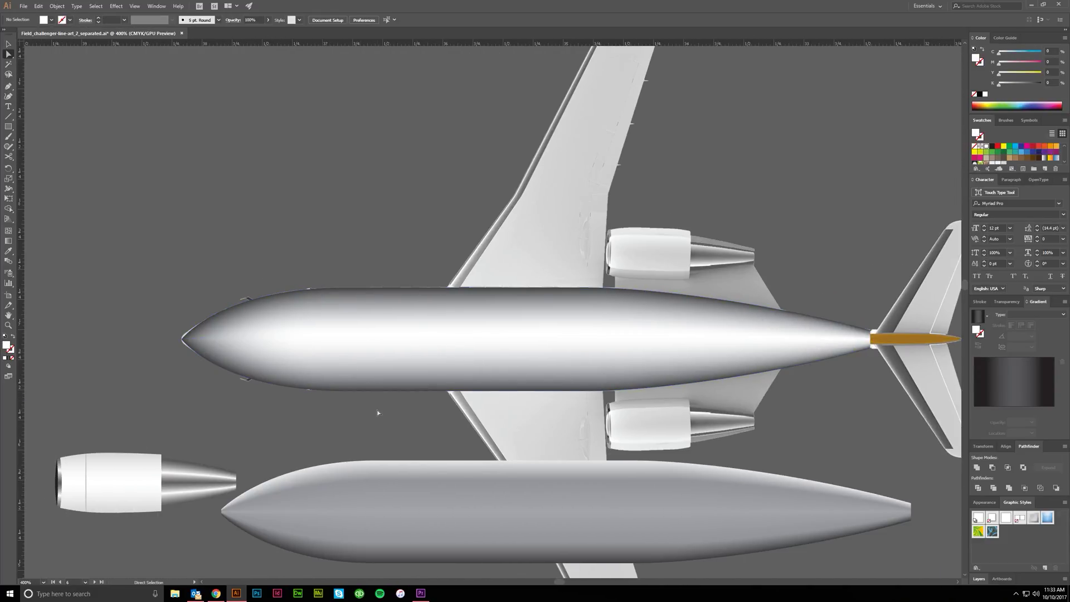
pyautogui.press('v')
pyautogui.moveTo(447, 331); pyautogui.dragTo(442, 256)
pyautogui.click(479, 372)
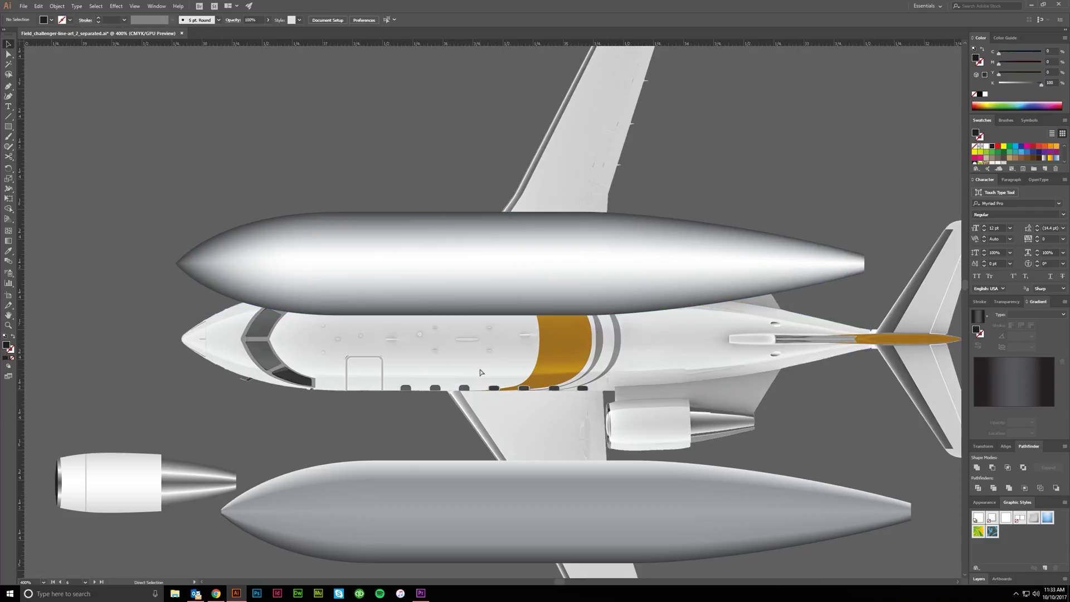
pyautogui.hscroll(-1, 480, 373)
pyautogui.hotkey('ctrl', 'z')
# Try bending the fuselage highlight toward the lower edge at the centerline mesh point behind the nose
pyautogui.click(436, 409)
pyautogui.scroll(1, 273, 380)
pyautogui.press('a')
pyautogui.moveTo(357, 316); pyautogui.dragTo(336, 364)
pyautogui.click(369, 434)
pyautogui.scroll(-2, 378, 433)
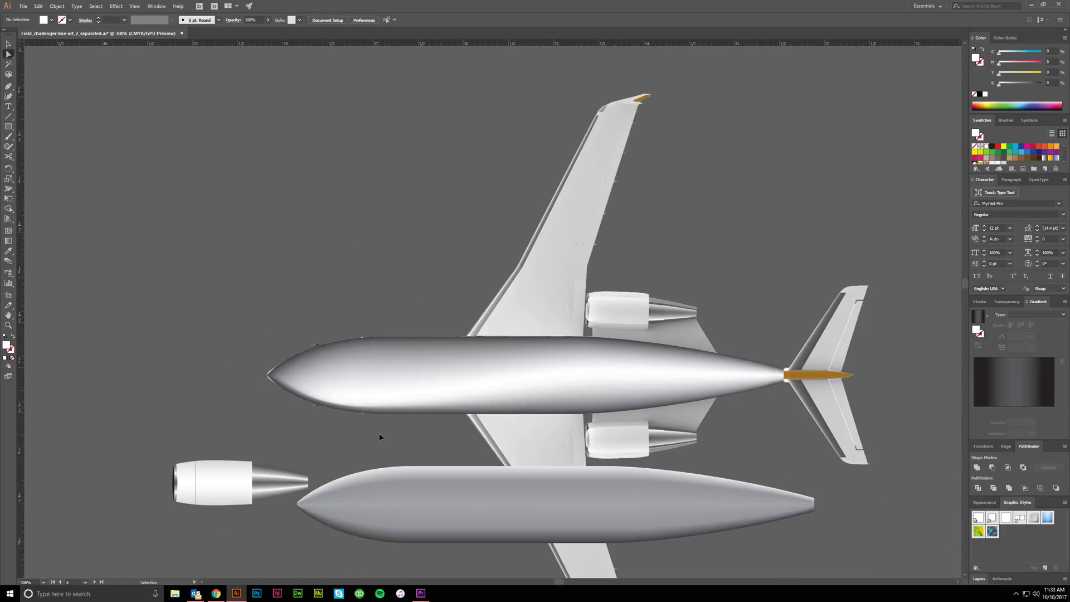
pyautogui.scroll(3, 379, 432)
pyautogui.click(380, 410)
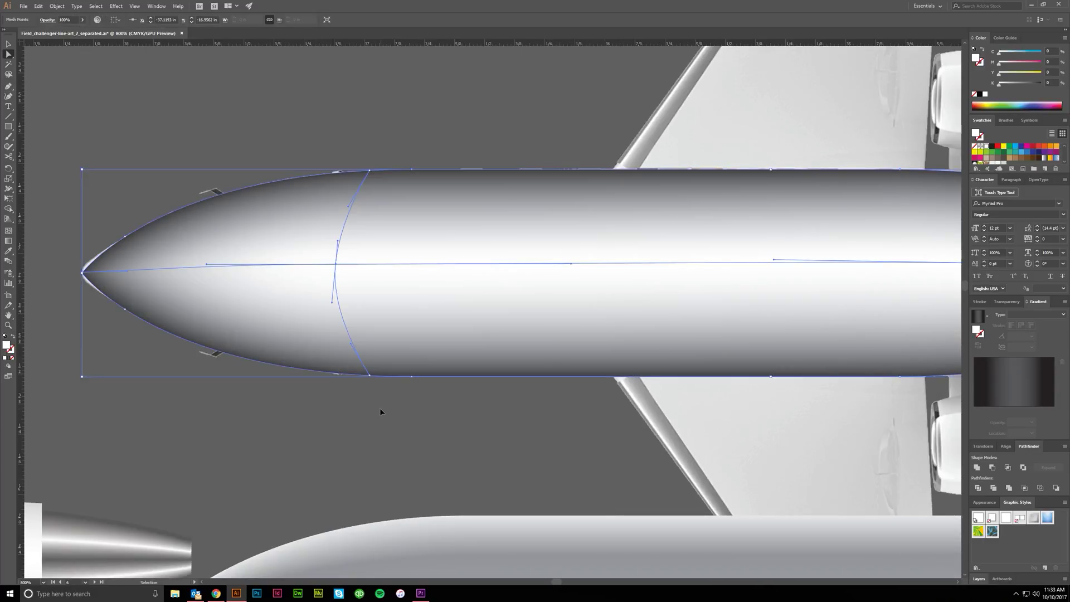
# Try moving the mesh point behind the nose toward the tail and upper edge, and undo the changes
pyautogui.hscroll(1, 334, 312)
pyautogui.moveTo(313, 269); pyautogui.dragTo(516, 221)
pyautogui.hotkey('ctrl', 'z')
pyautogui.hotkey('ctrl', 'z')
pyautogui.hotkey('ctrl', 'z')
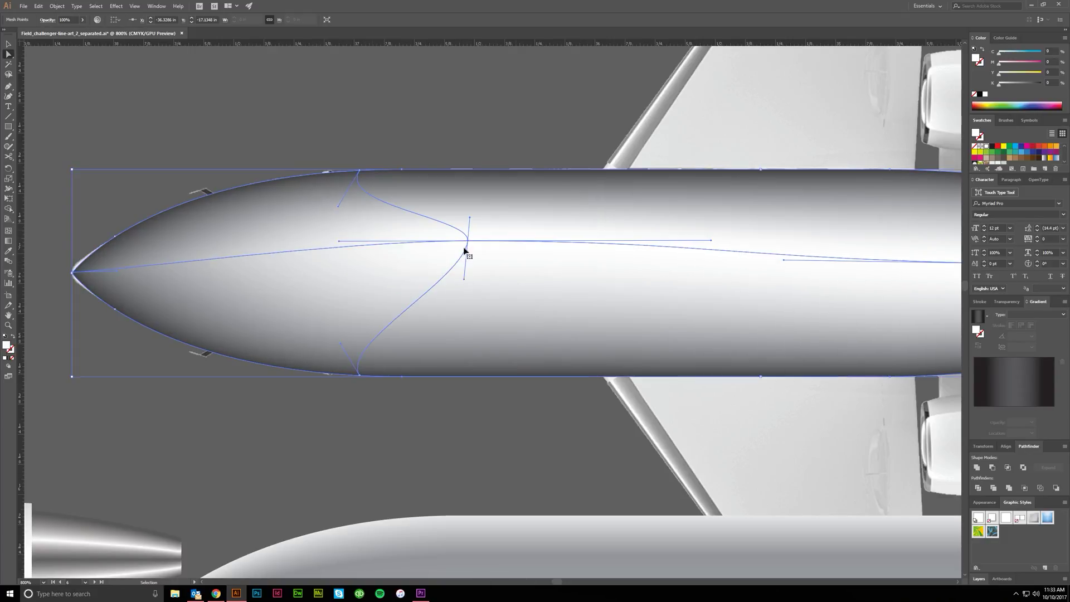
pyautogui.hscroll(-1, 365, 283)
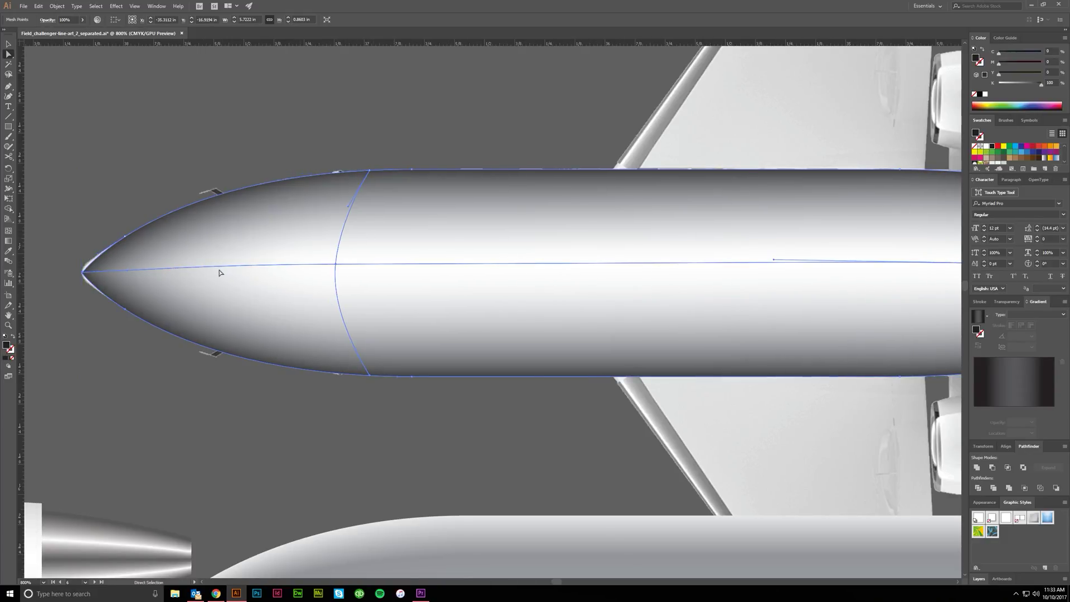
# Raise the forward handle of the mesh point behind the nose to bend the lengthwise mesh line into a wave, and deselect the mesh
pyautogui.hscroll(-1, 239, 273)
pyautogui.moveTo(218, 264)
pyautogui.mouseDown()
pyautogui.moveTo(170, 220)
pyautogui.moveTo(238, 223)
pyautogui.mouseUp()
pyautogui.scroll(-2, 238, 248)
pyautogui.hscroll(3, 260, 276)
pyautogui.click(333, 352)
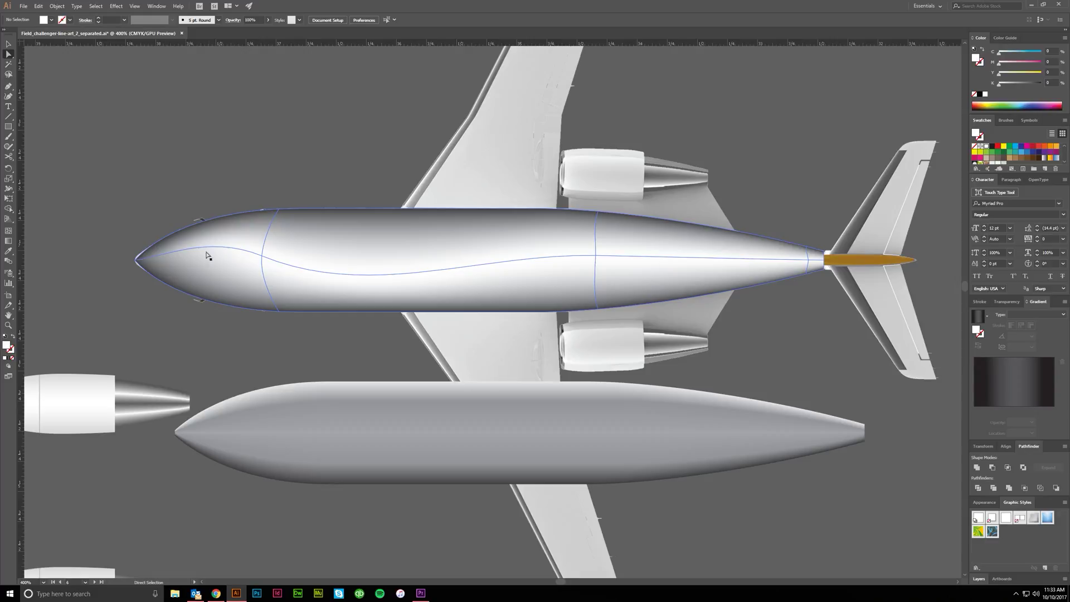
# Raise the mesh point between the engines, angle its forward handle down, shift the point slightly toward the nose, and deselect the mesh
pyautogui.moveTo(592, 258); pyautogui.dragTo(594, 227)
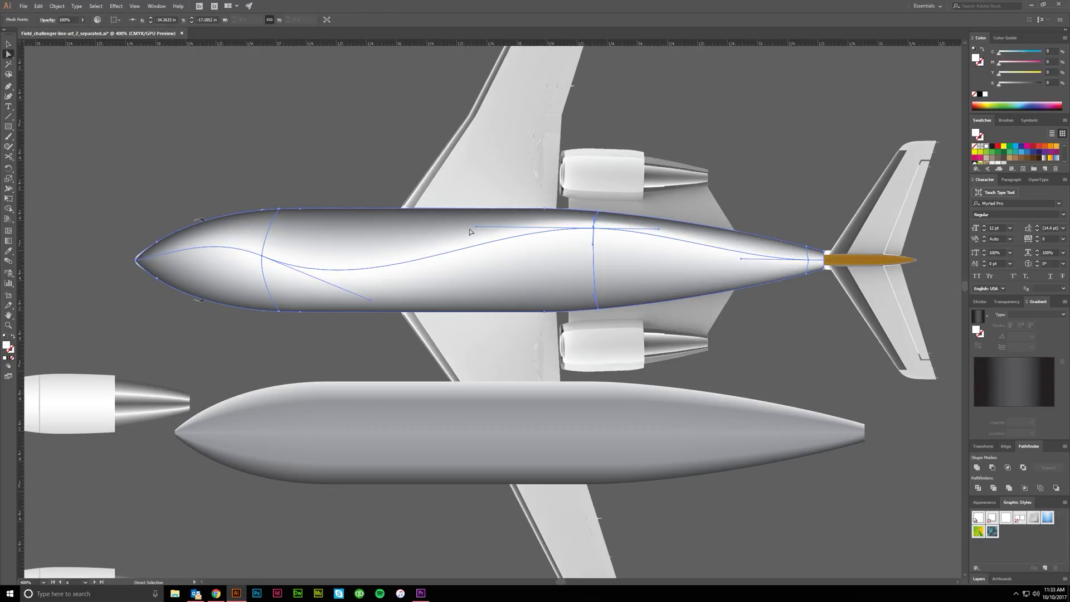
pyautogui.moveTo(477, 227); pyautogui.dragTo(476, 263)
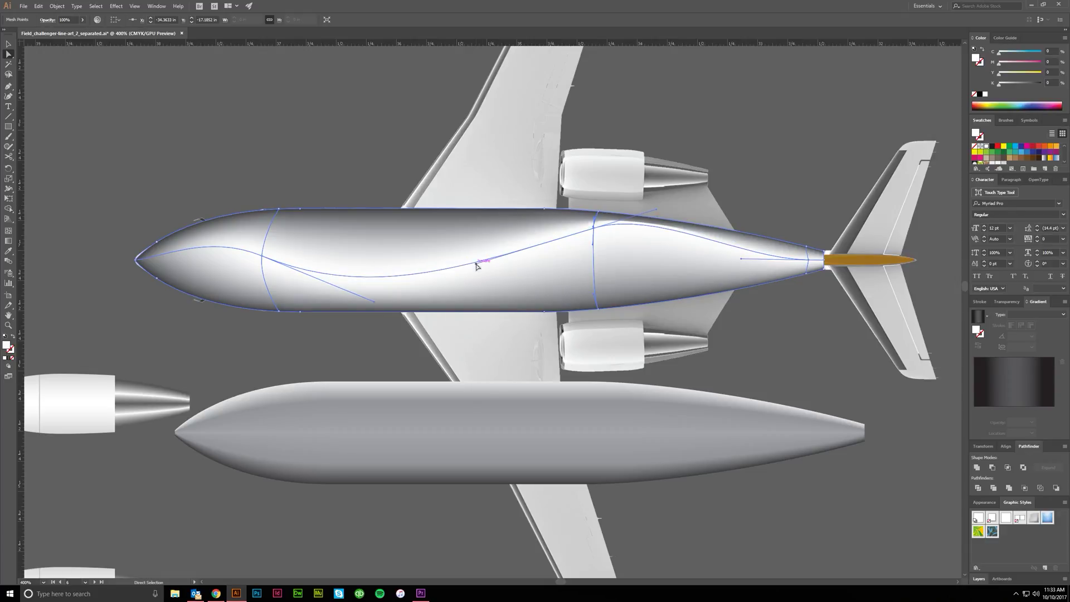
pyautogui.moveTo(594, 228); pyautogui.dragTo(582, 235)
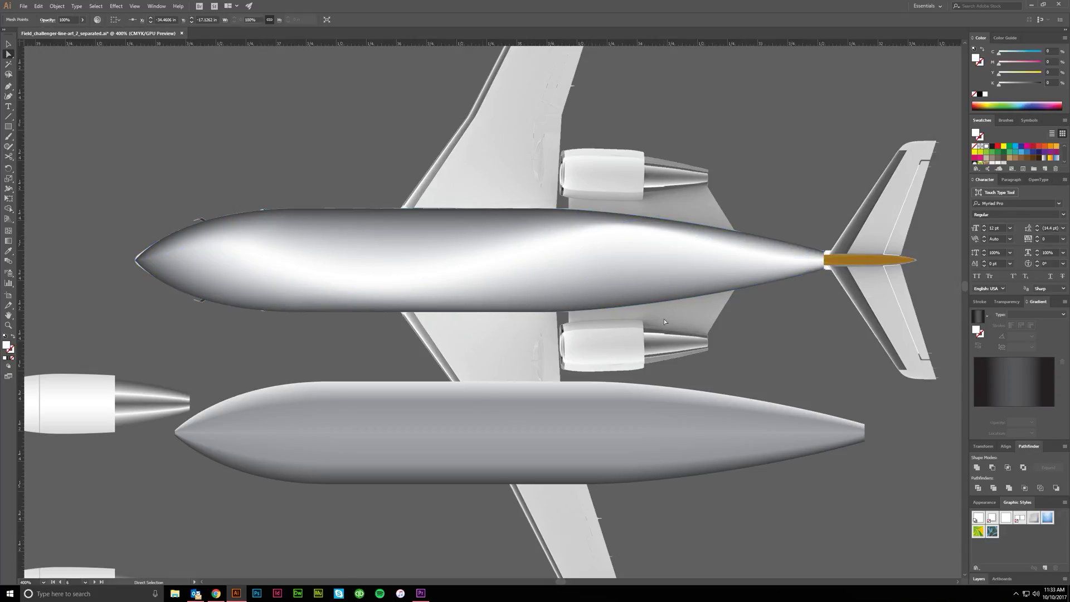
pyautogui.click(663, 318)
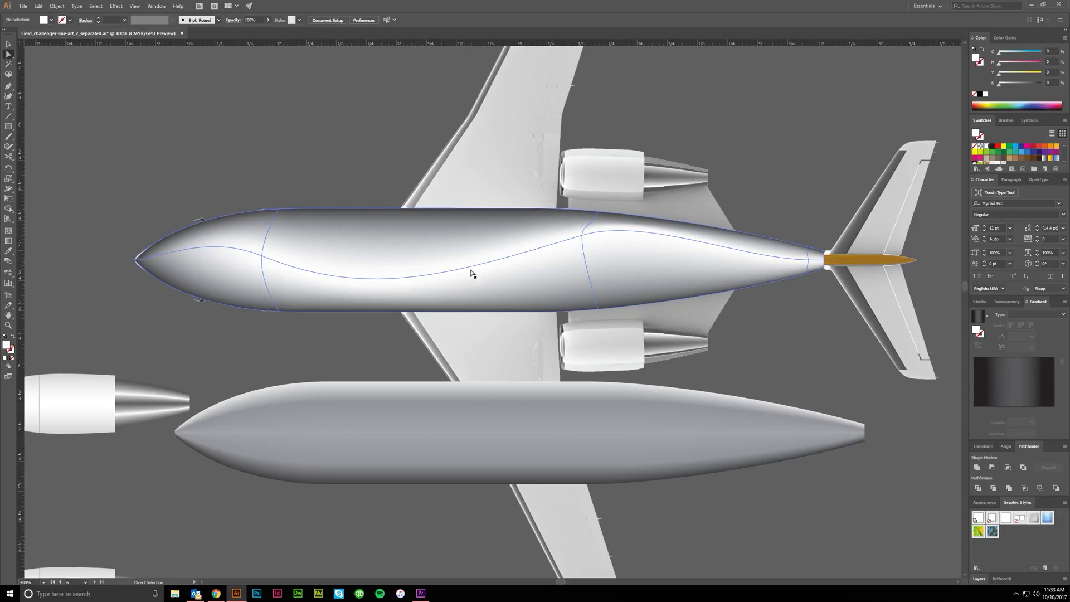
# Examine the wavy highlight on the meshed fuselage against the blend-shaded fuselage and the whole airplane
pyautogui.scroll(-2, 763, 349)
pyautogui.scroll(2, 744, 340)
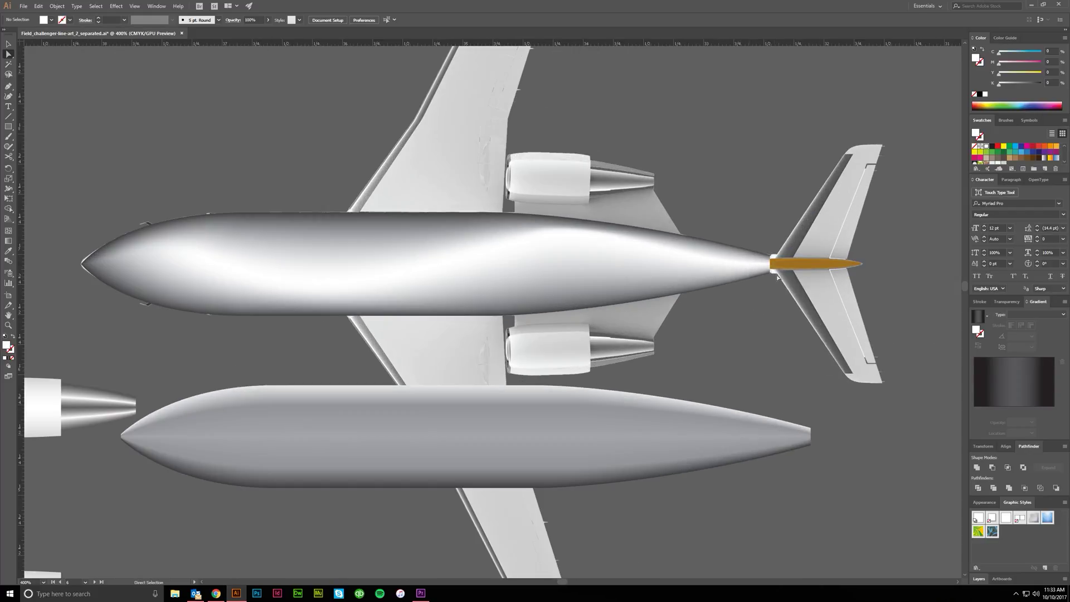
pyautogui.hscroll(-1, 921, 332)
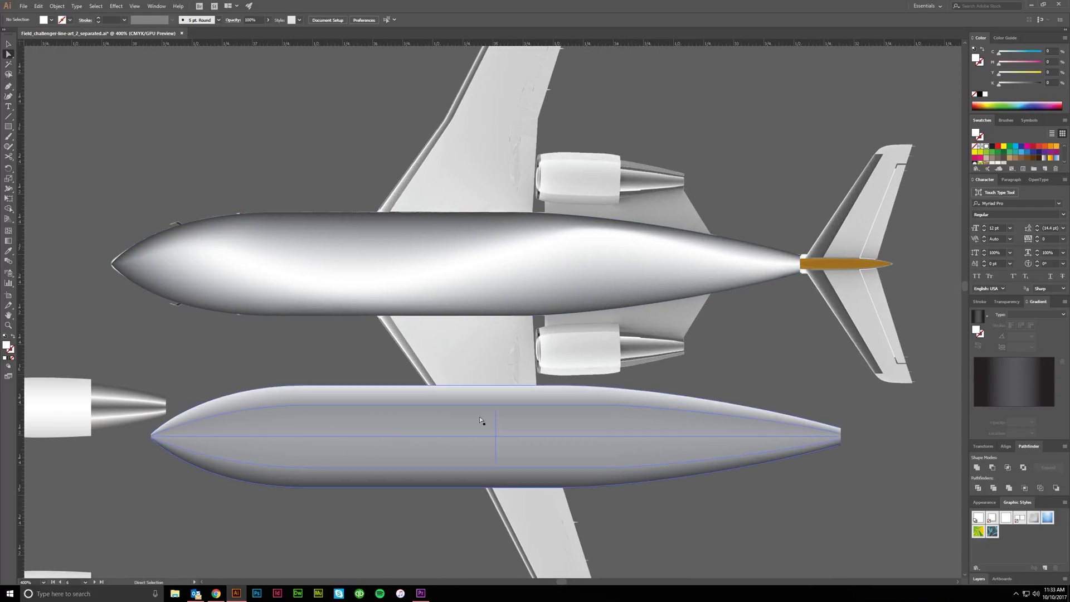
pyautogui.scroll(-2, 286, 375)
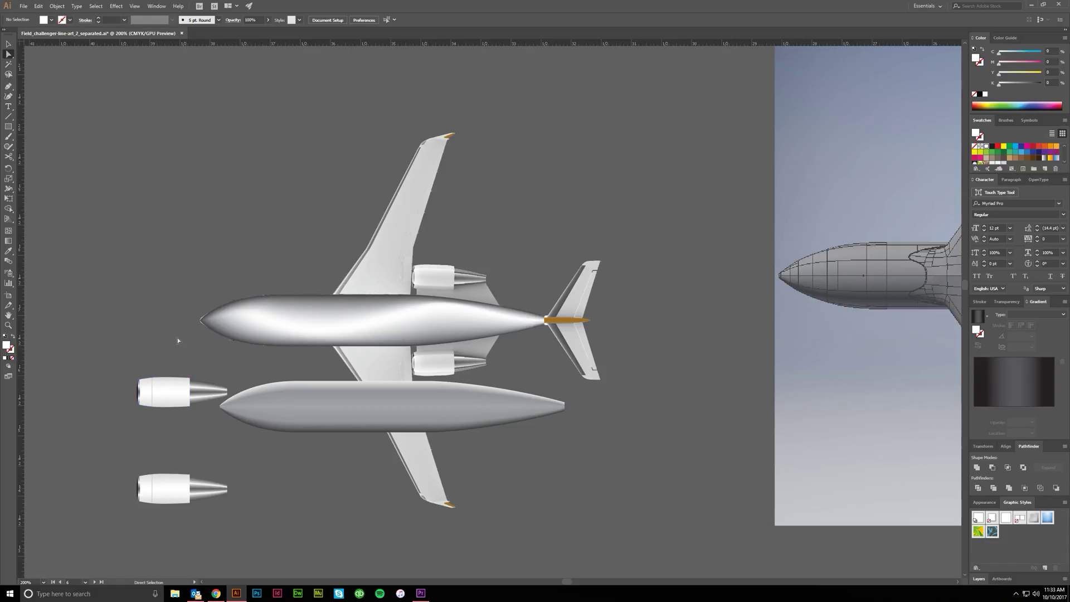
pyautogui.hscroll(-2, 488, 388)
pyautogui.scroll(1, 527, 437)
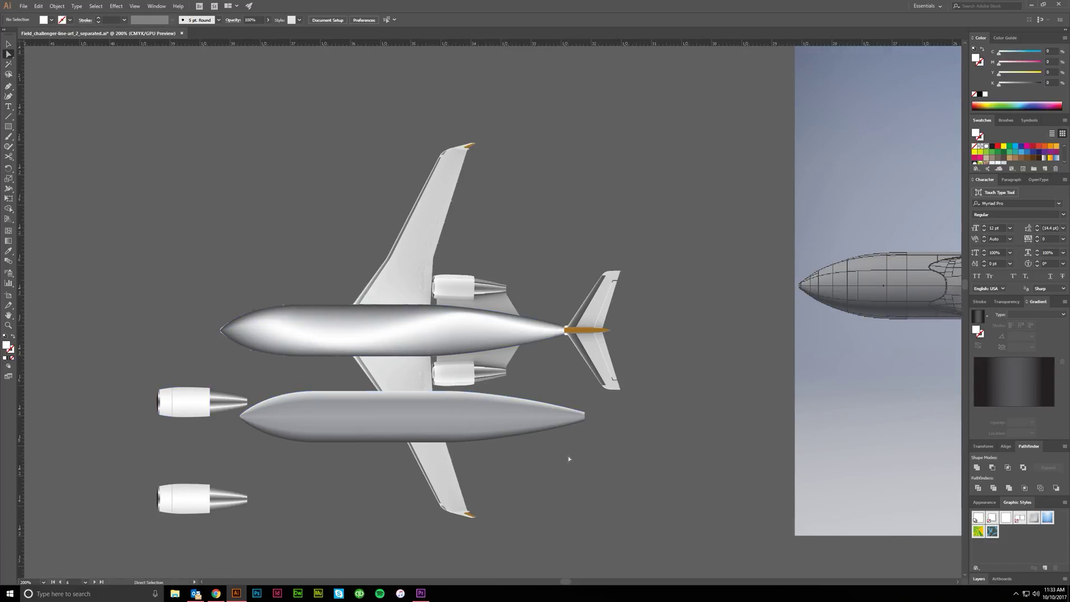
pyautogui.scroll(1, 304, 381)
pyautogui.hscroll(-1, 304, 381)
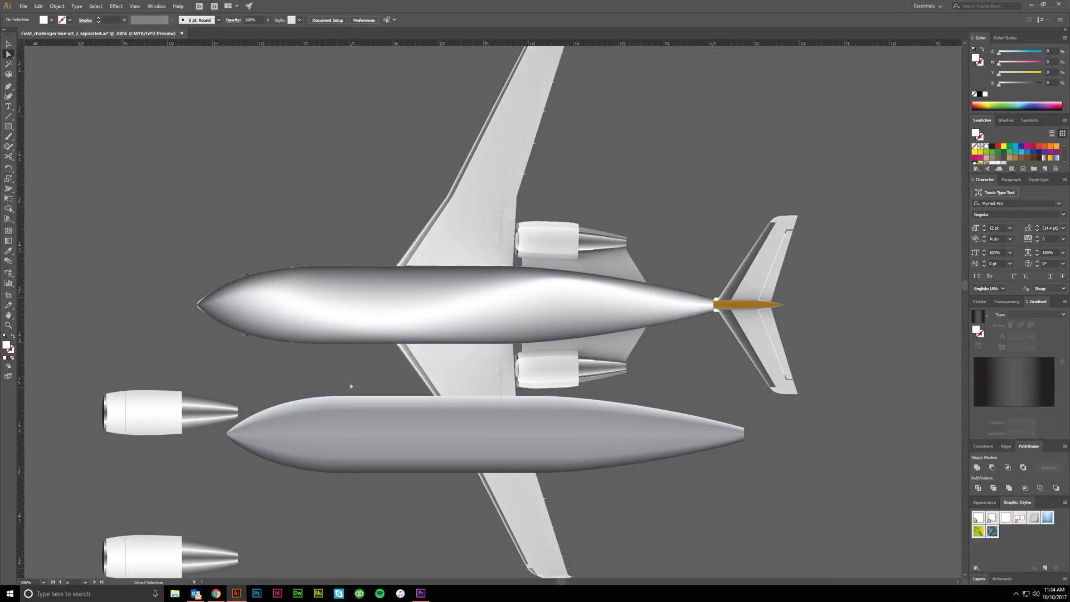
# Undo the handle and point edits that made the fuselage mesh wavy, back to the straight lengthwise highlight, and deselect the mesh
pyautogui.scroll(1, 349, 382)
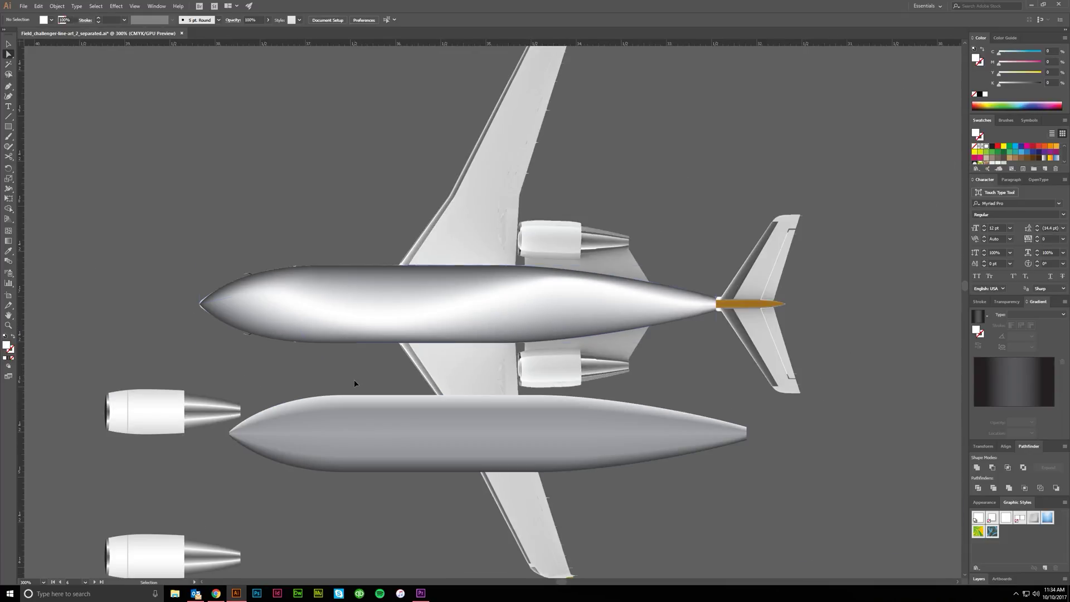
pyautogui.hotkey('ctrl', 'z')
pyautogui.hotkey('ctrl', 'z')
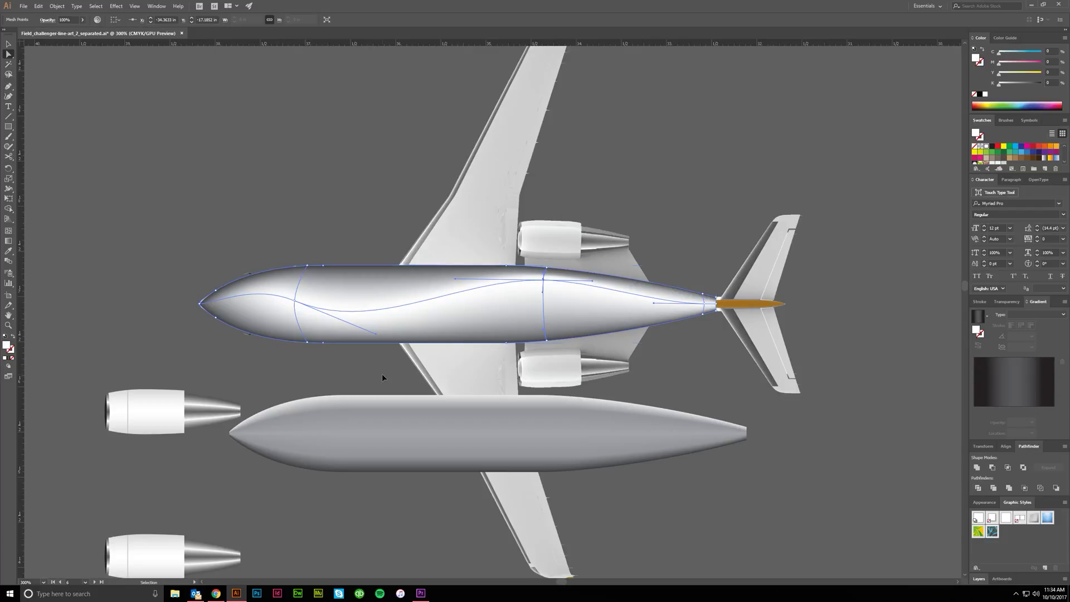
pyautogui.hotkey('ctrl', 'z')
pyautogui.click(397, 387)
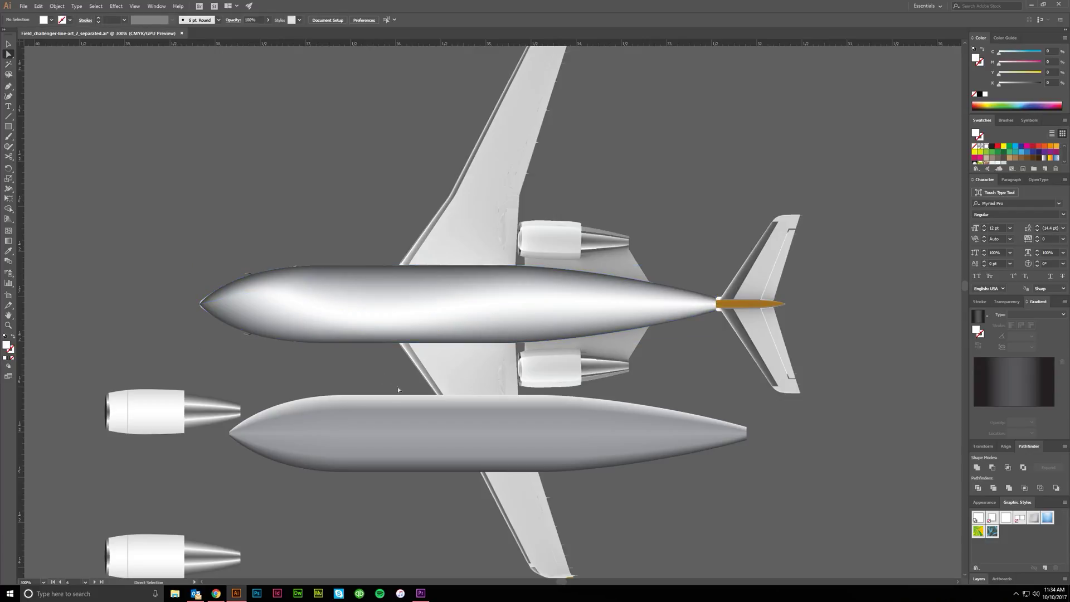
pyautogui.hotkey('ctrl', 'z')
pyautogui.click(370, 372)
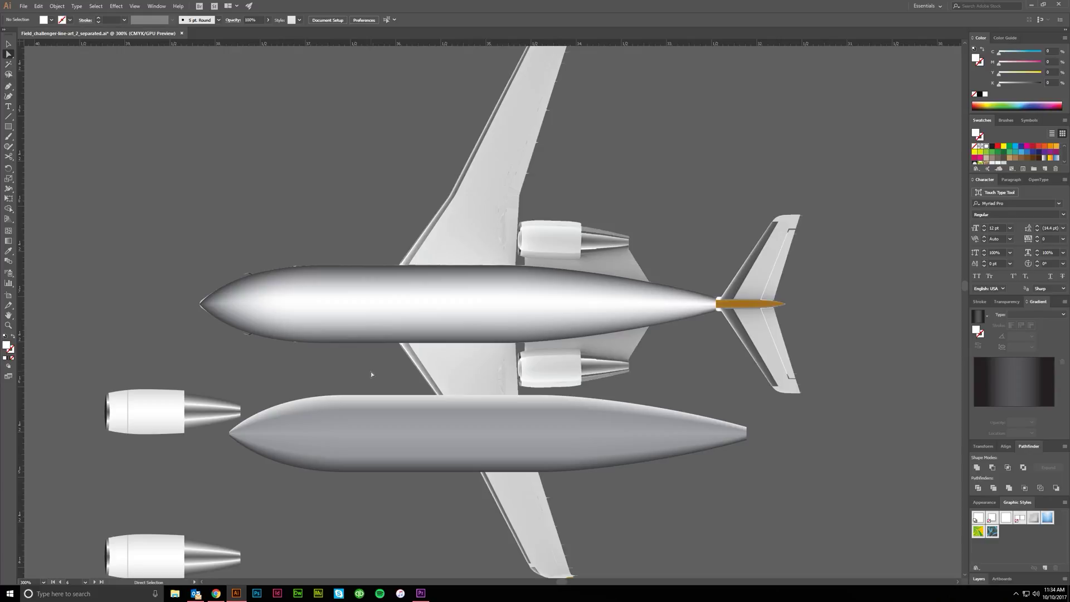
# Move the meshed fuselage off the airplane artwork to the empty area above the body, and deselect it
pyautogui.press('v')
pyautogui.moveTo(380, 320); pyautogui.dragTo(342, 199)
pyautogui.click(377, 375)
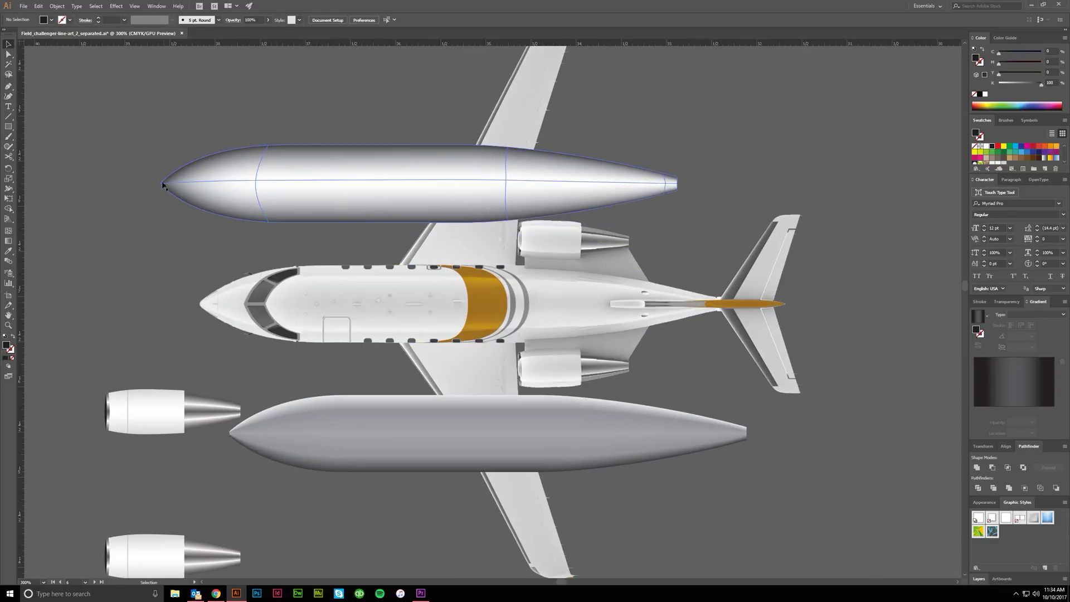
pyautogui.scroll(6, 162, 183)
pyautogui.scroll(-3, 316, 267)
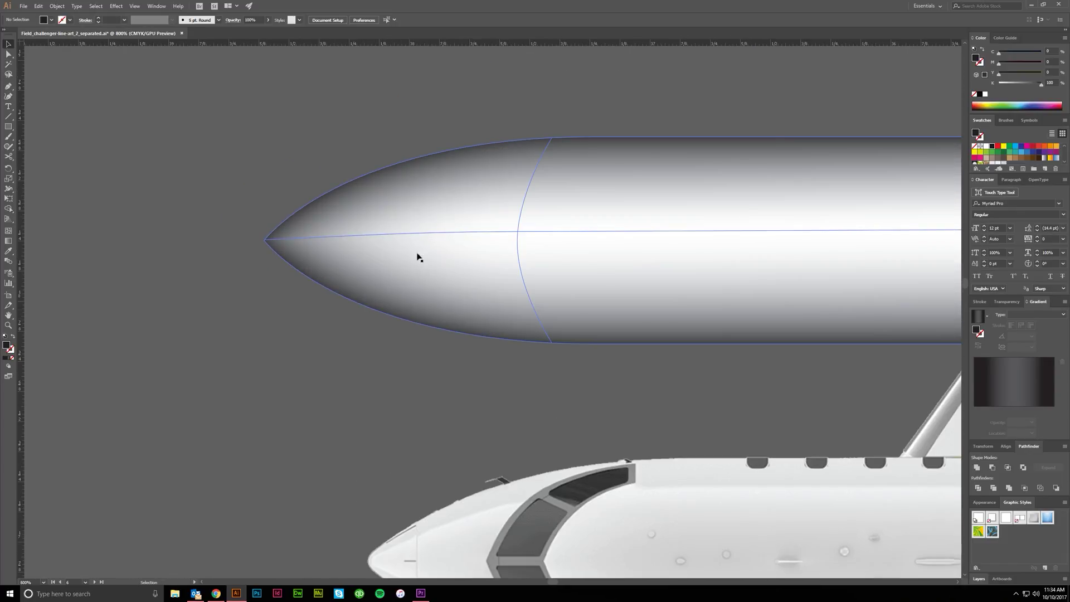
pyautogui.scroll(-3, 460, 219)
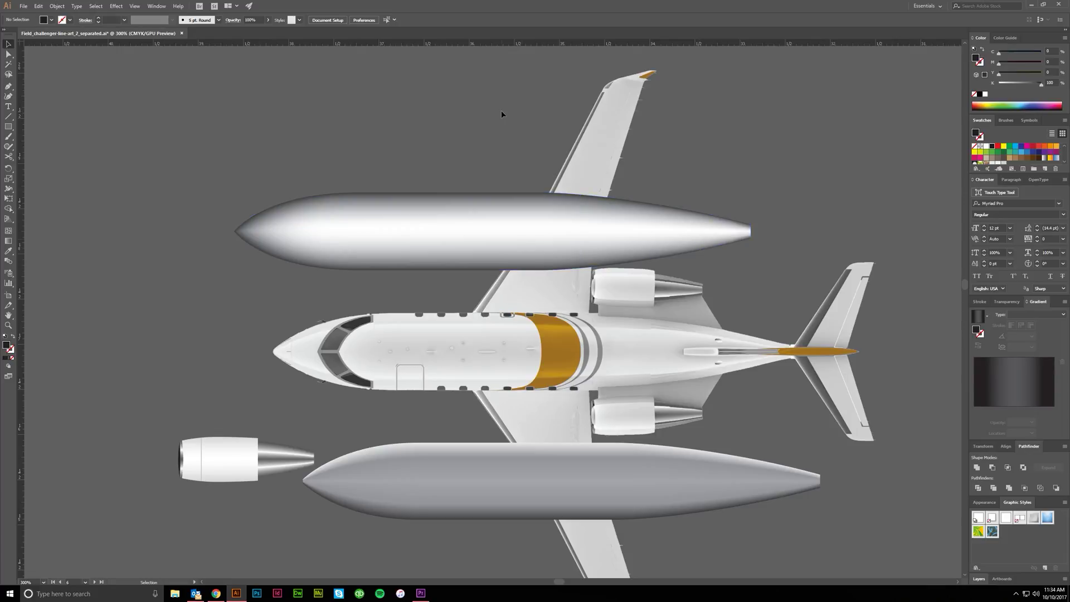
# Shift the mesh point nearest the tail tip about 0.03 in toward the nose, and deselect the mesh
pyautogui.scroll(1, 482, 228)
pyautogui.click(480, 234)
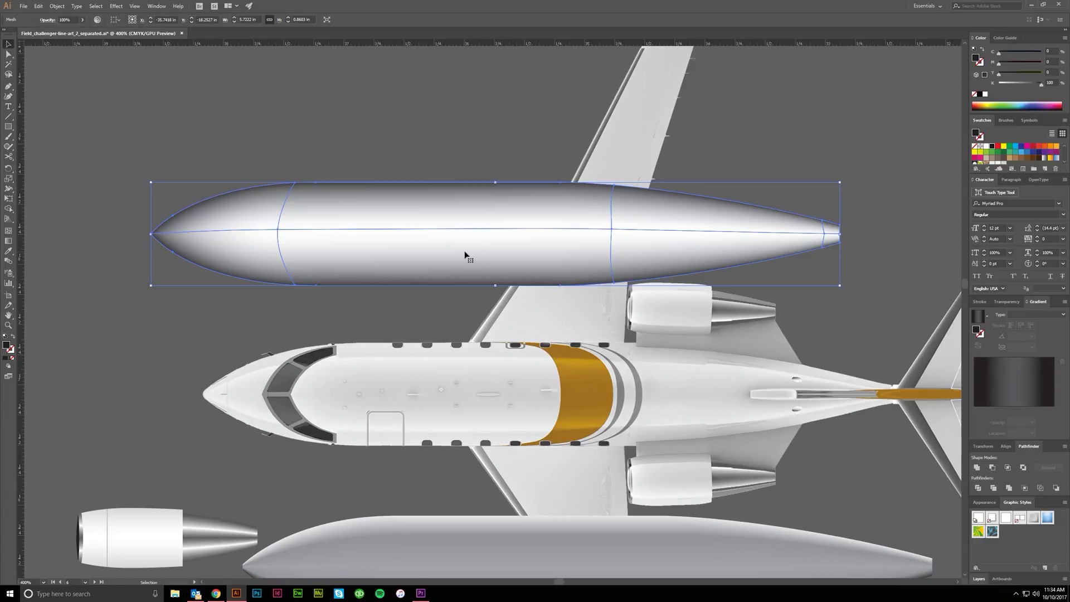
pyautogui.scroll(2, 925, 208)
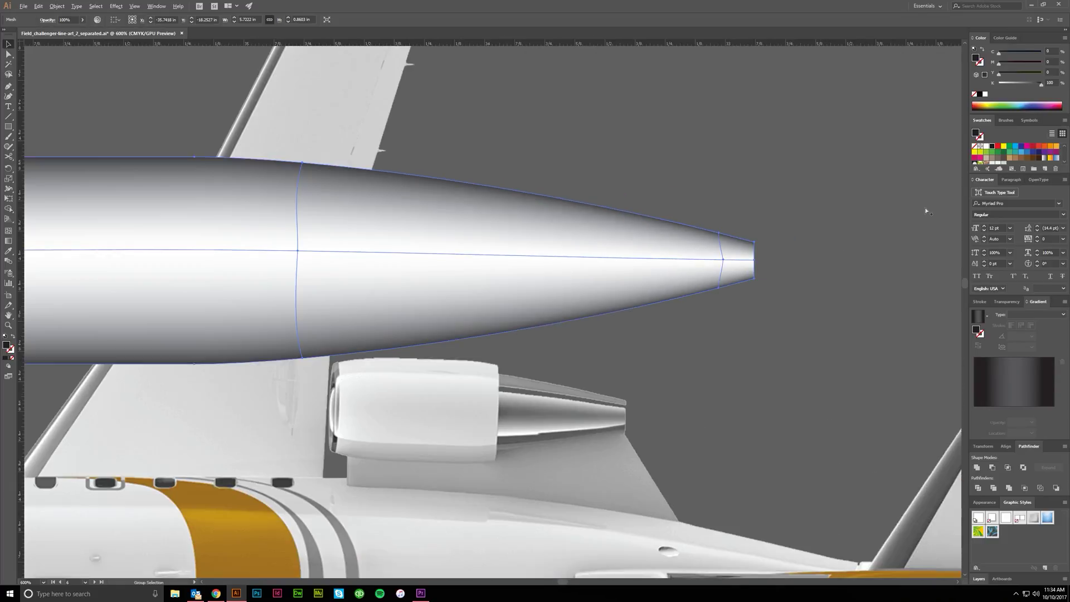
pyautogui.press('a')
pyautogui.click(785, 273)
pyautogui.click(723, 260)
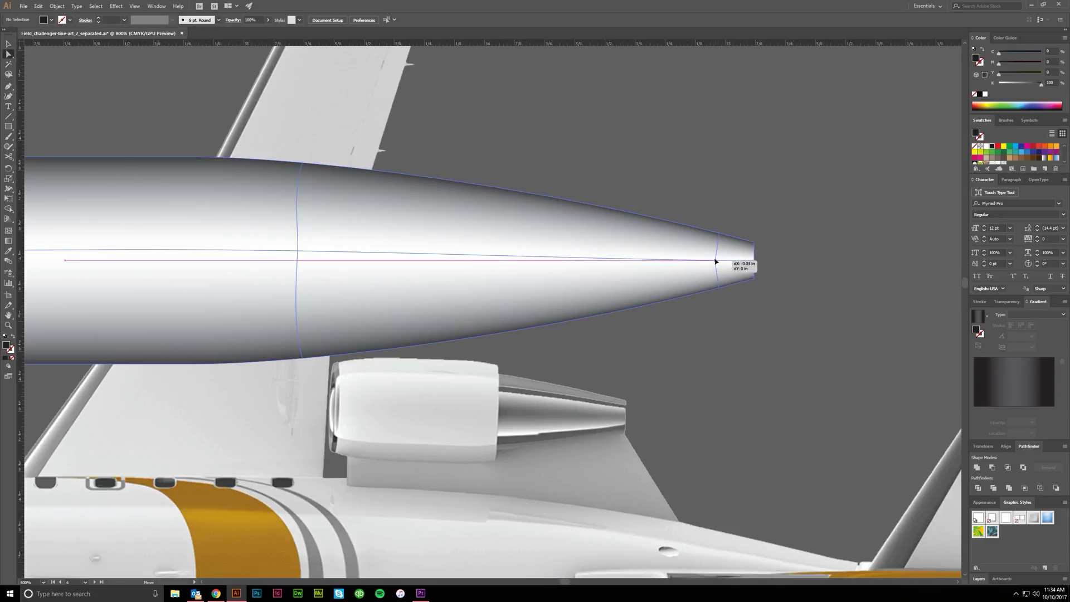
pyautogui.scroll(-3, 728, 202)
pyautogui.hscroll(-1, 724, 290)
pyautogui.click(619, 249)
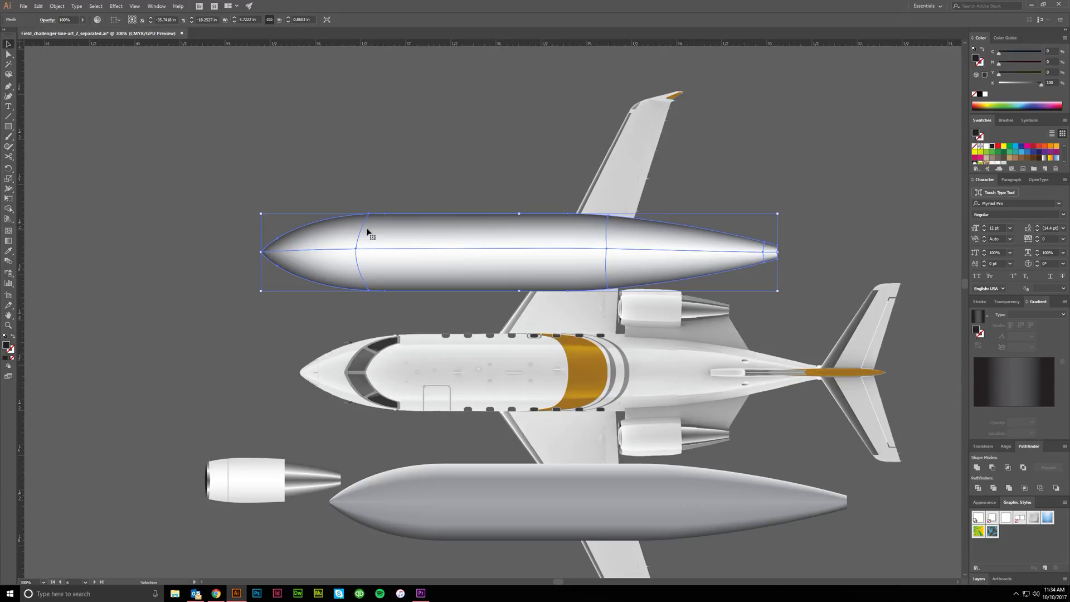
pyautogui.click(417, 181)
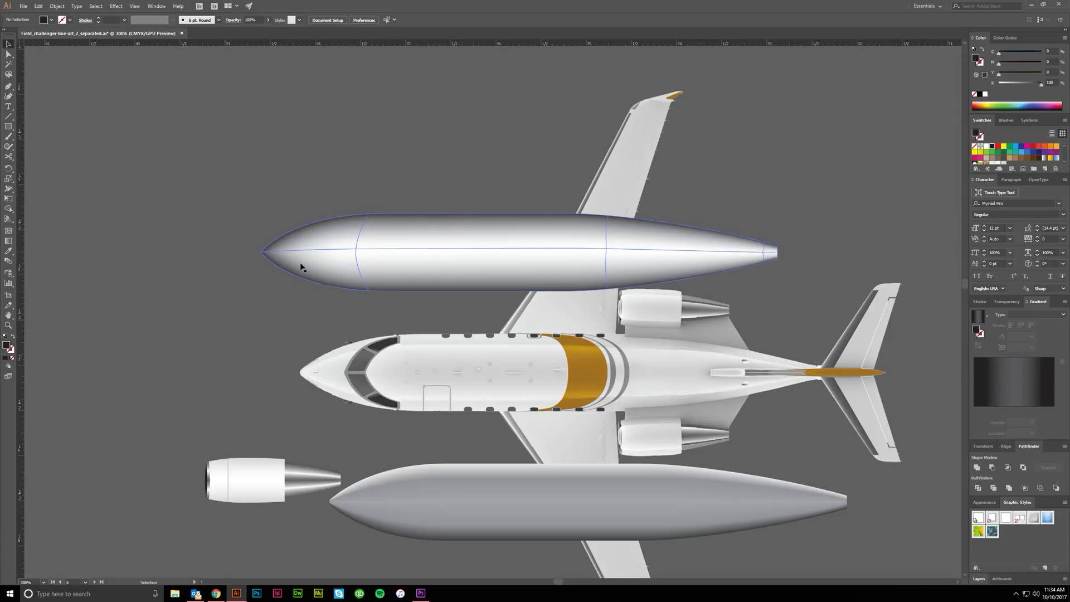
# Try placing a copy of the meshed fuselage above the original, undo the duplication, and deselect
pyautogui.moveTo(440, 285); pyautogui.dragTo(408, 172)
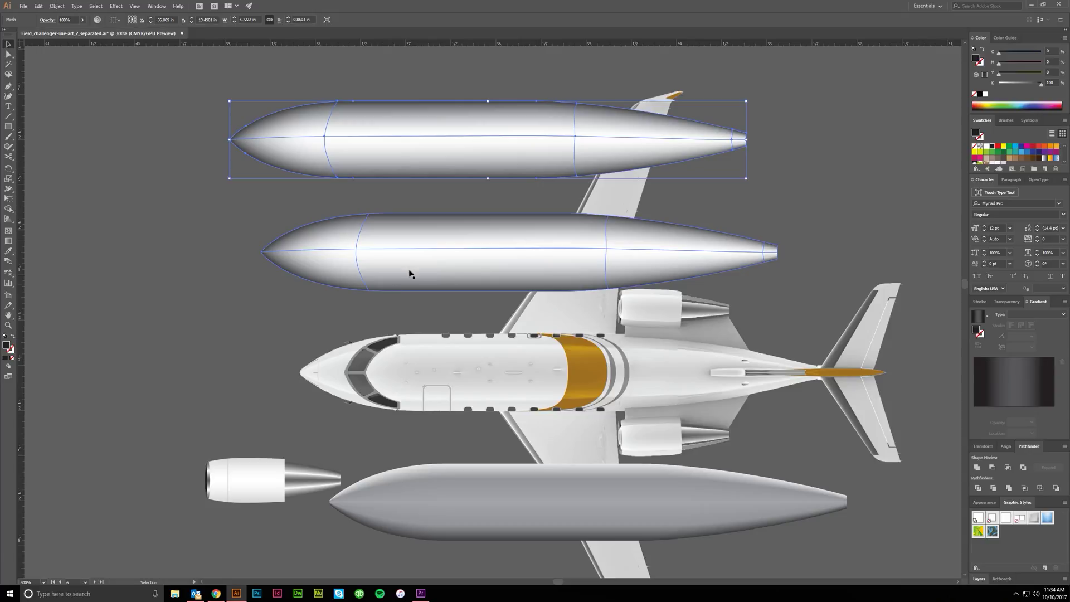
pyautogui.hotkey('ctrl', 'z')
pyautogui.click(337, 309)
pyautogui.scroll(-1, 336, 309)
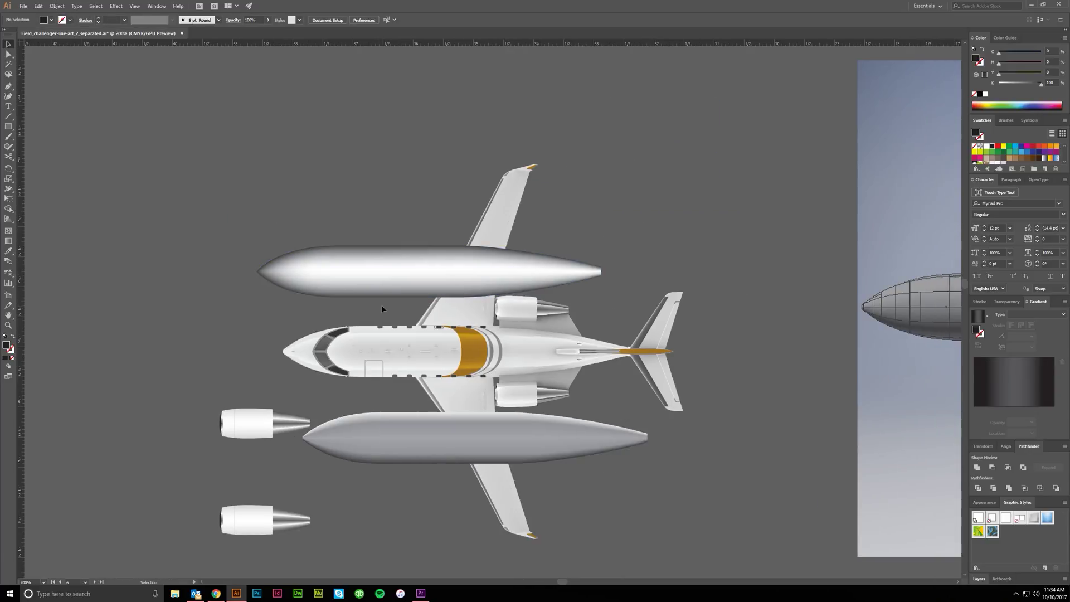
pyautogui.scroll(-3, 382, 308)
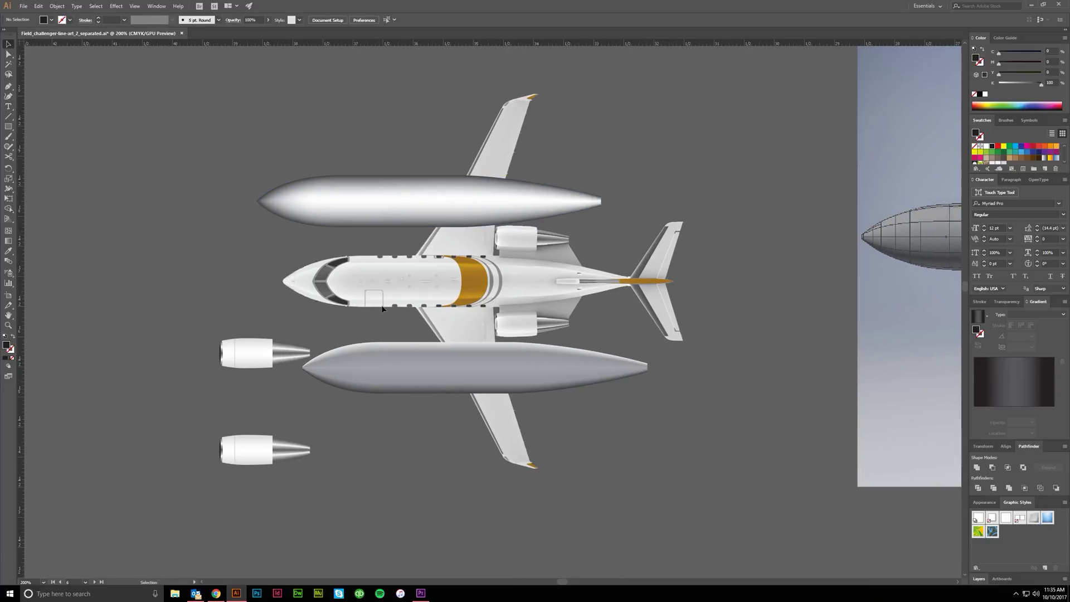